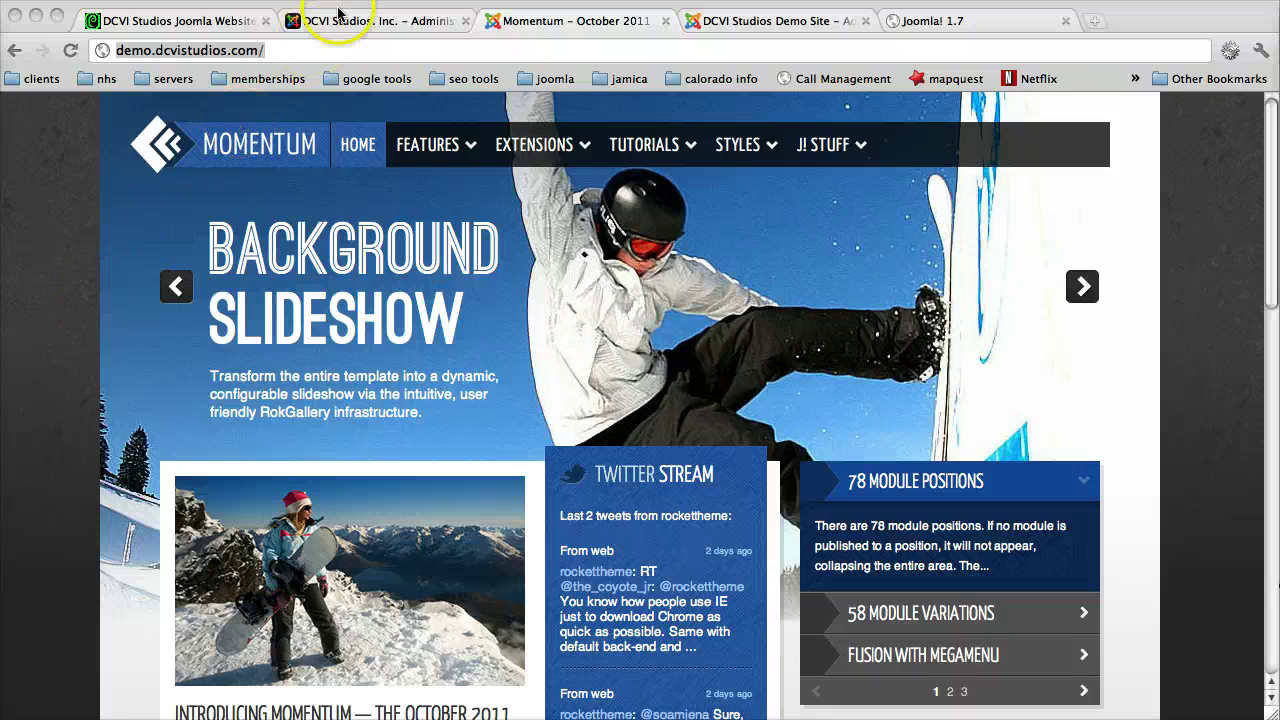
Step: Log in to the demo site's Joomla administrator with the admin user name and password
left_click(279, 50)
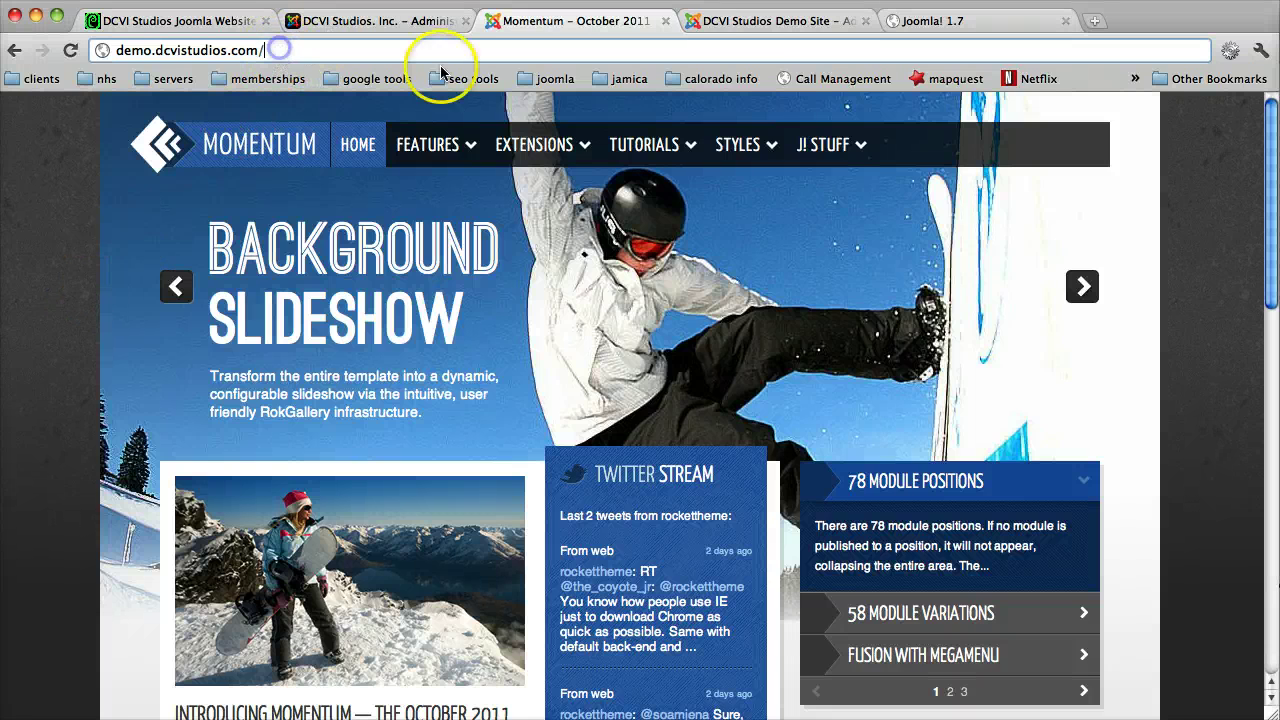
left_click(763, 22)
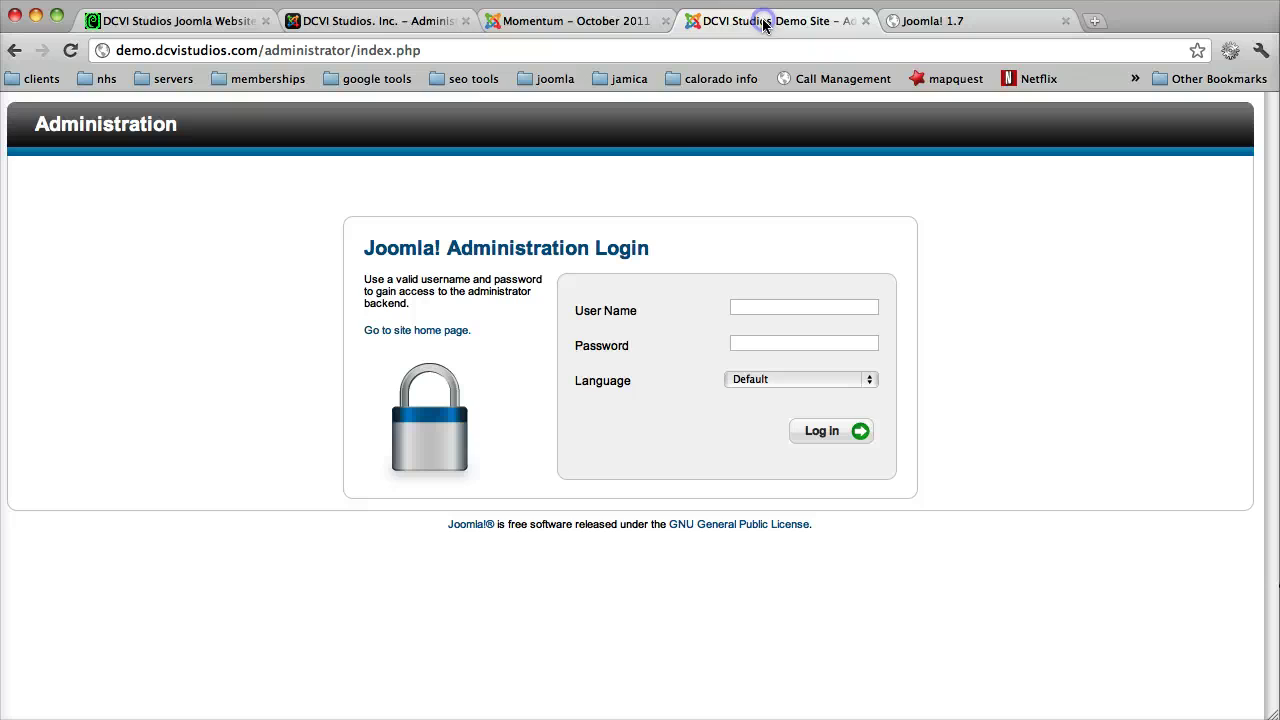
left_click(784, 309)
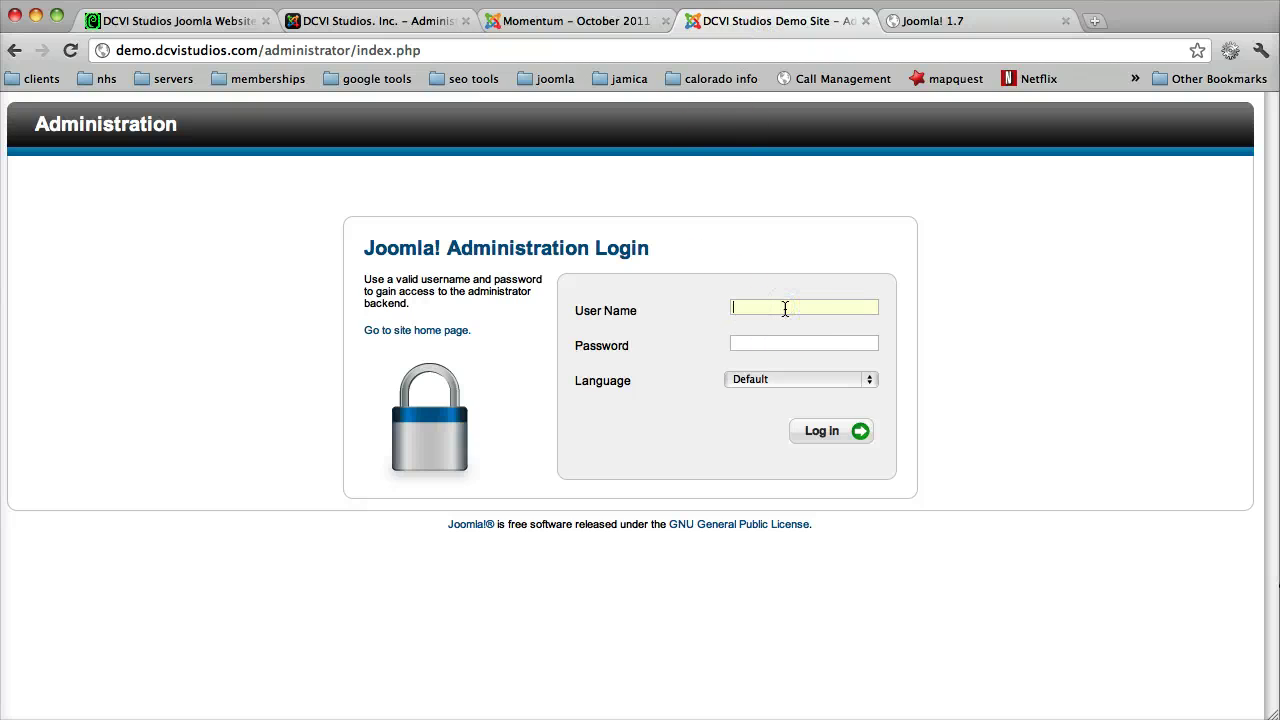
type("slideri812")
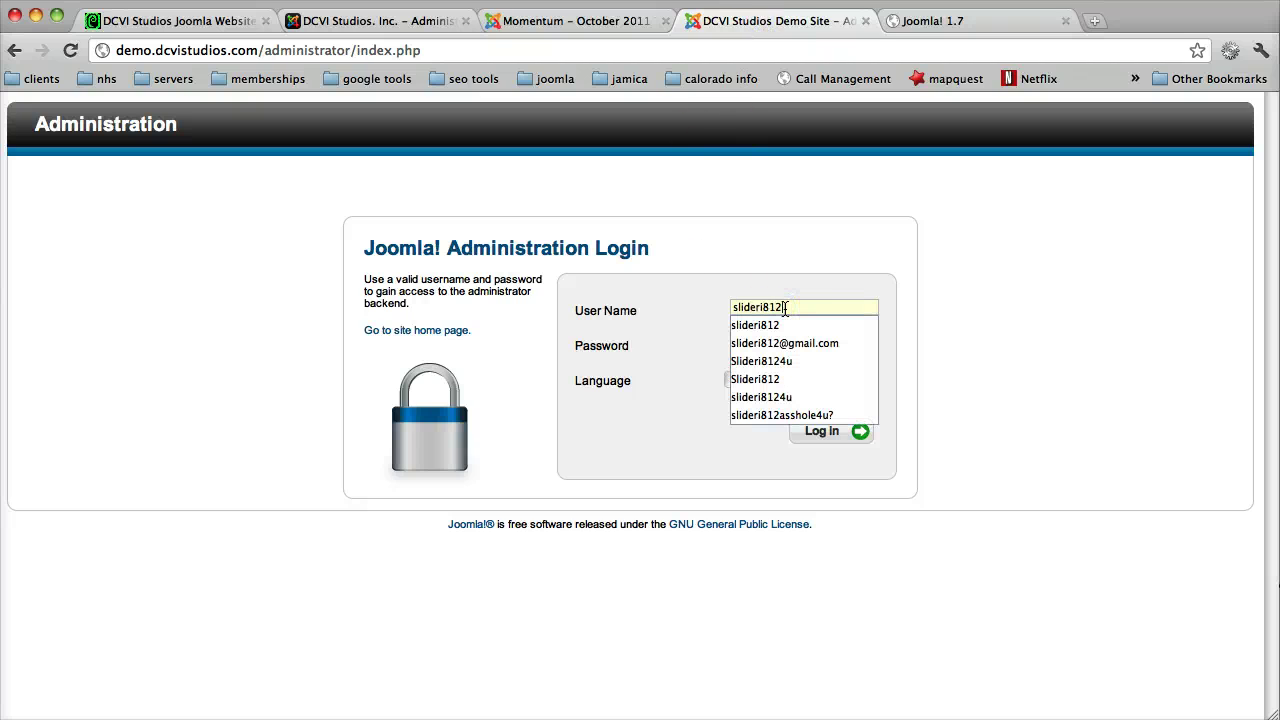
key("Tab")
type("••••••")
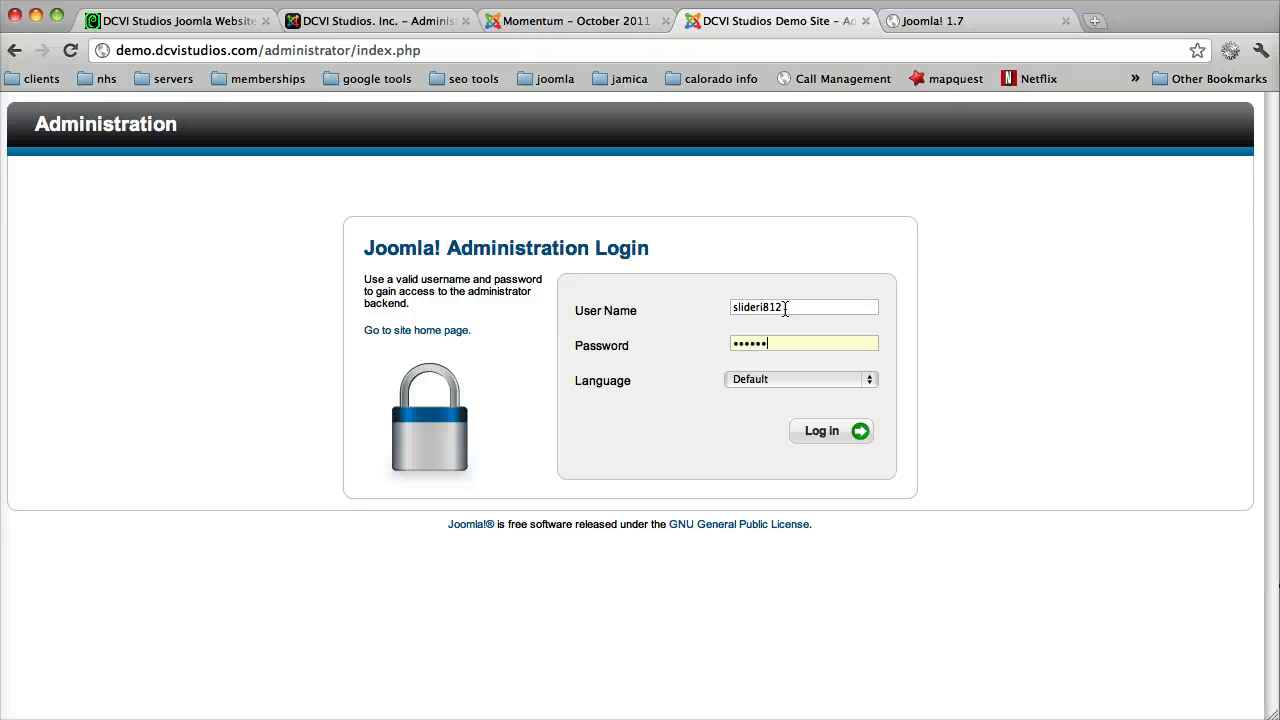
type("•••")
key("Return")
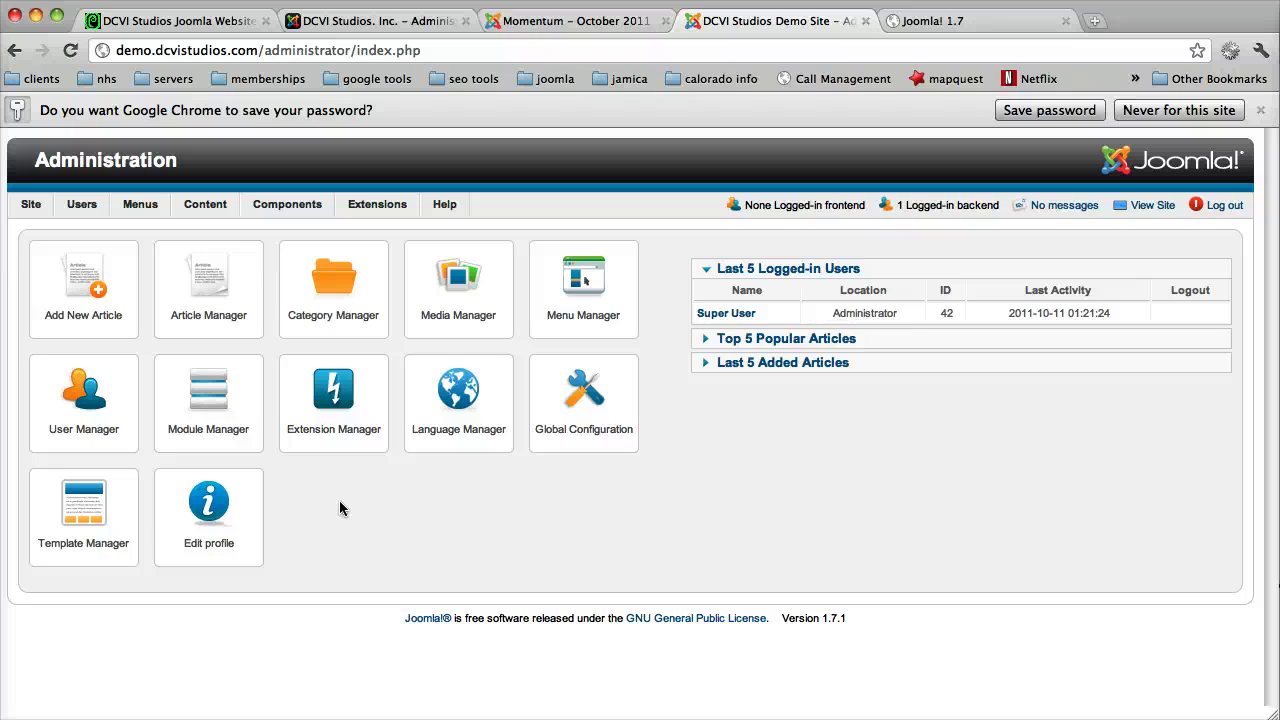
Step: Browse the article Category Manager list, then begin adding a new articles category
left_click(324, 508)
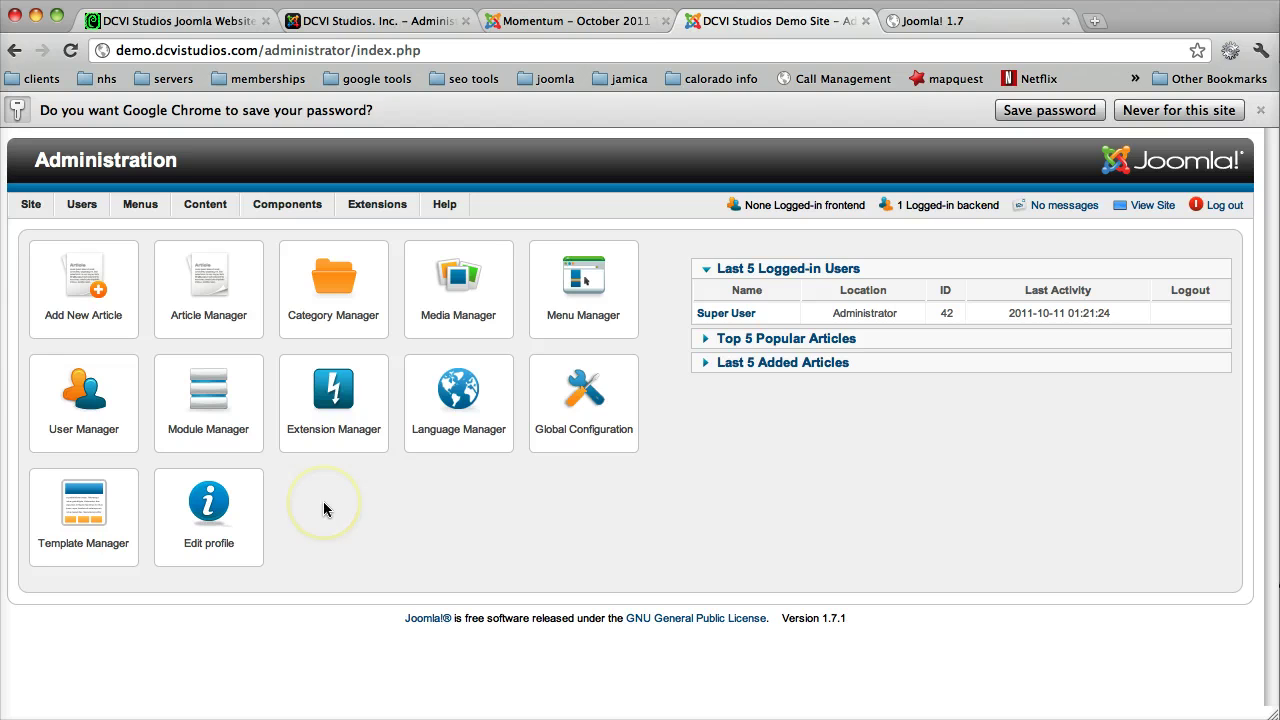
left_click(325, 300)
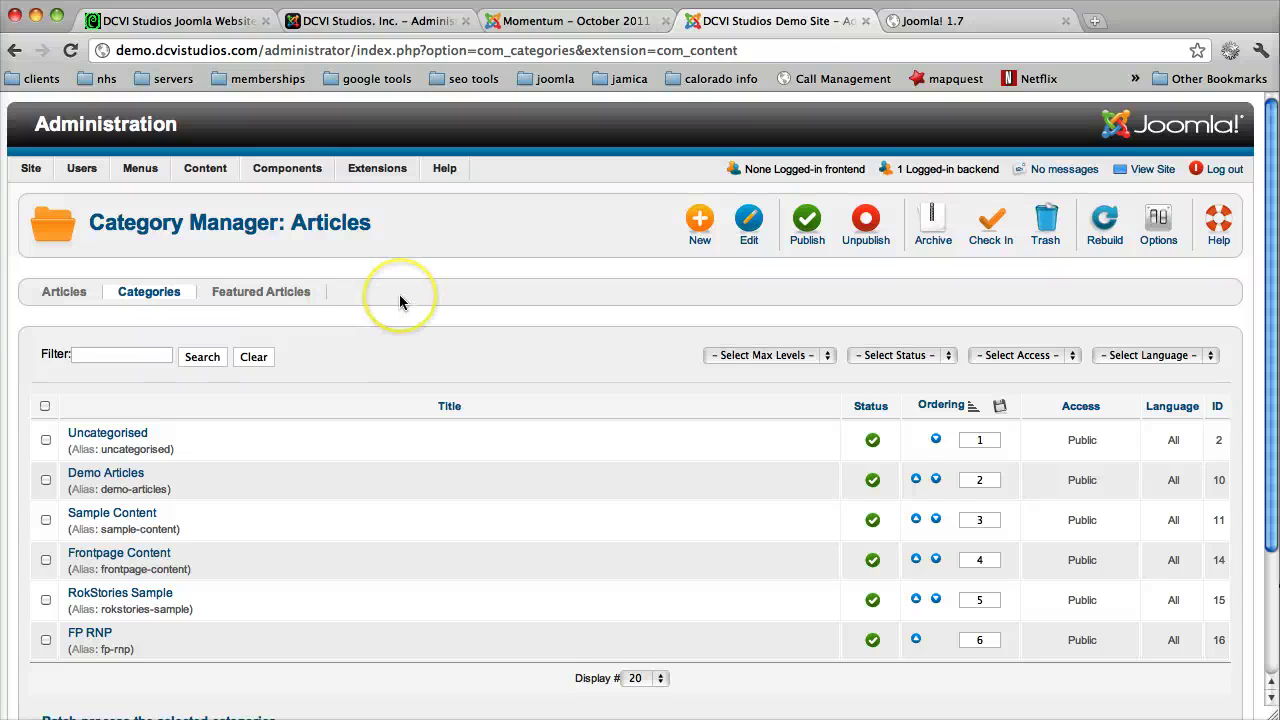
scroll(399, 294, "down", 1)
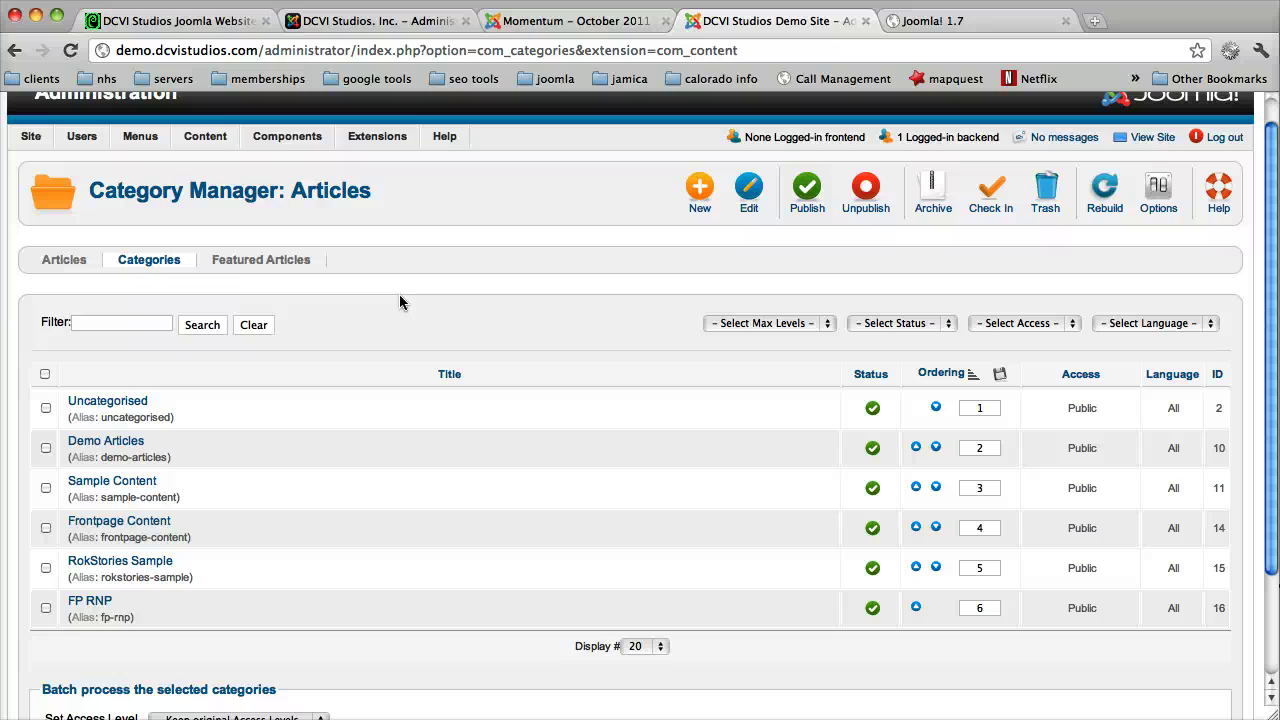
scroll(399, 302, "down", 2)
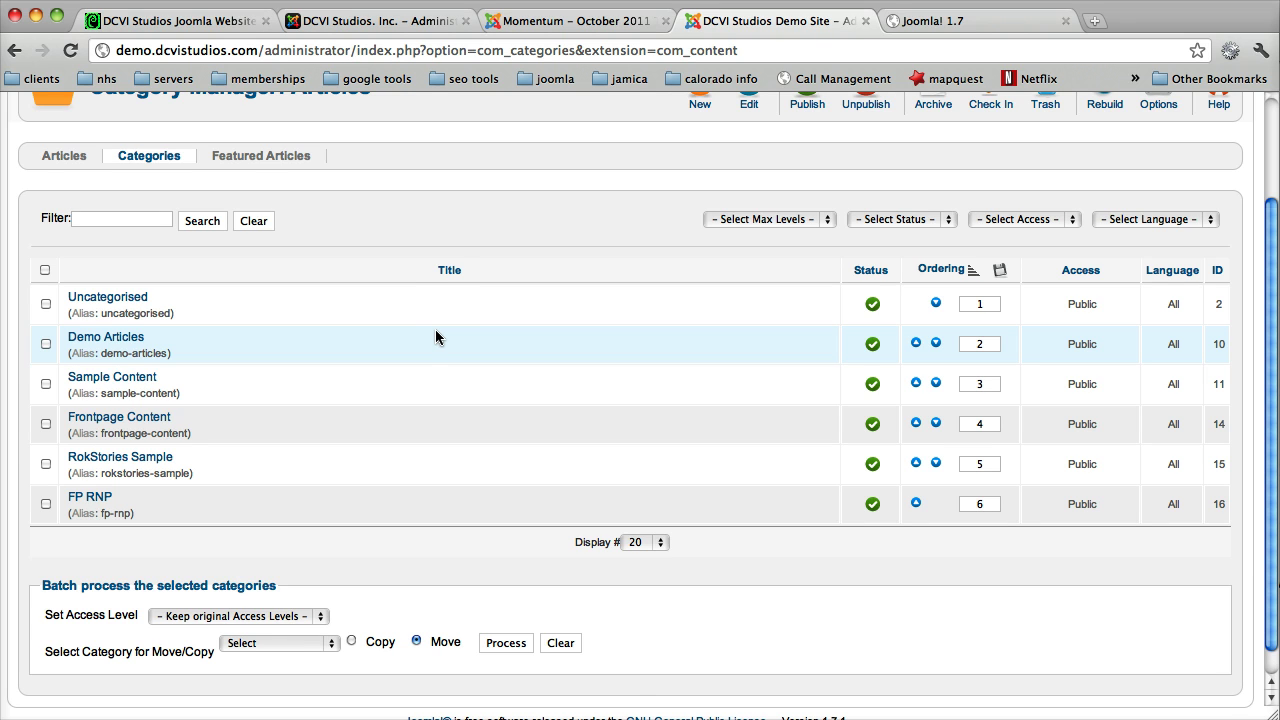
scroll(430, 218, "up", 3)
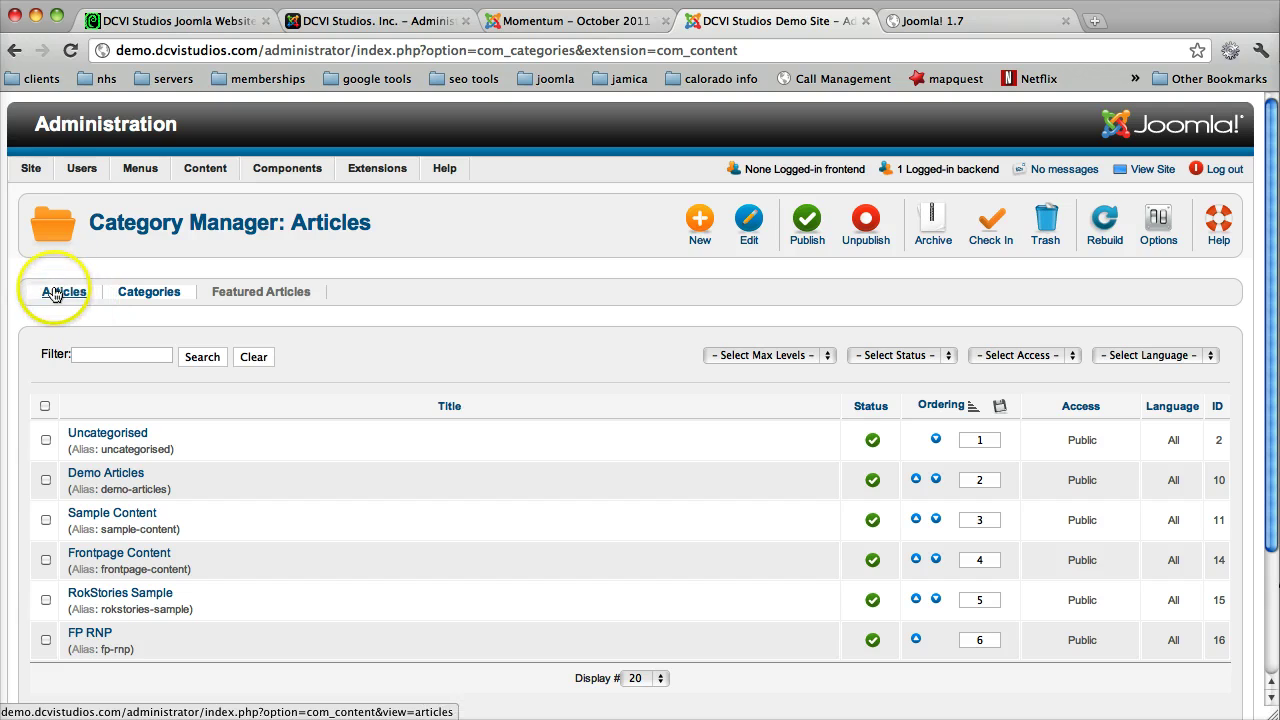
left_click(80, 312)
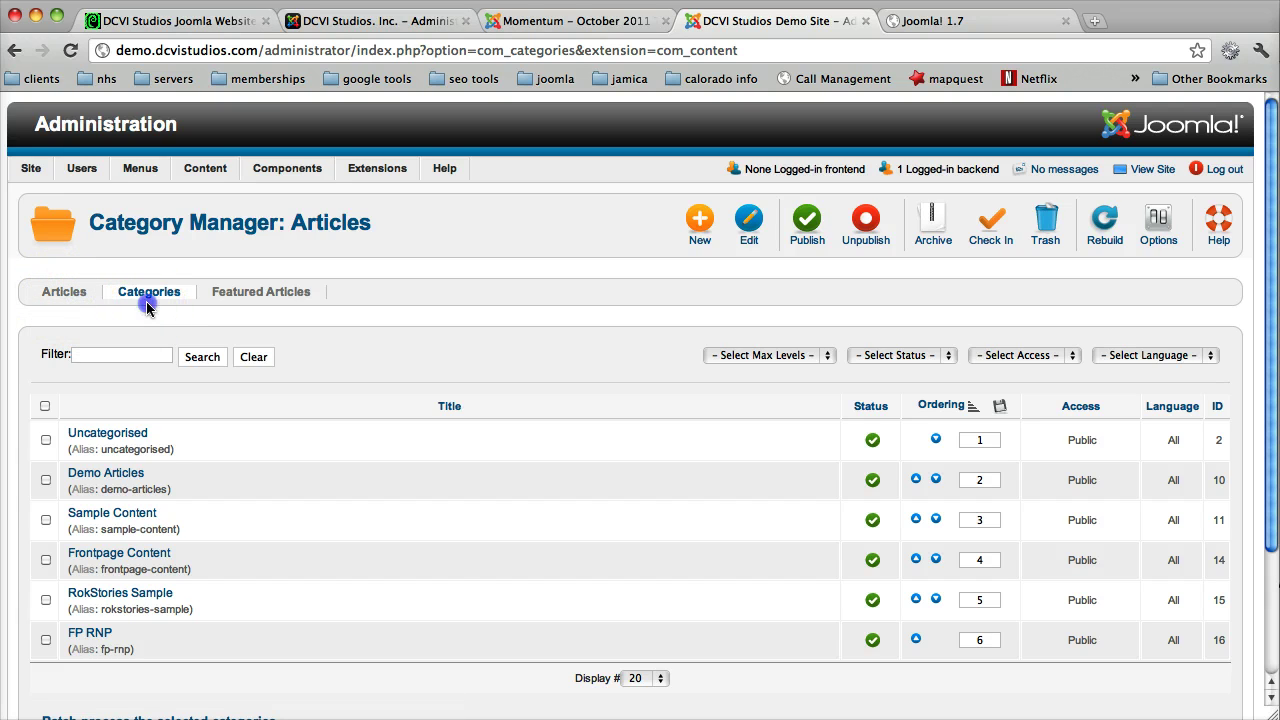
left_click(247, 303)
scroll(446, 322, "down", 2)
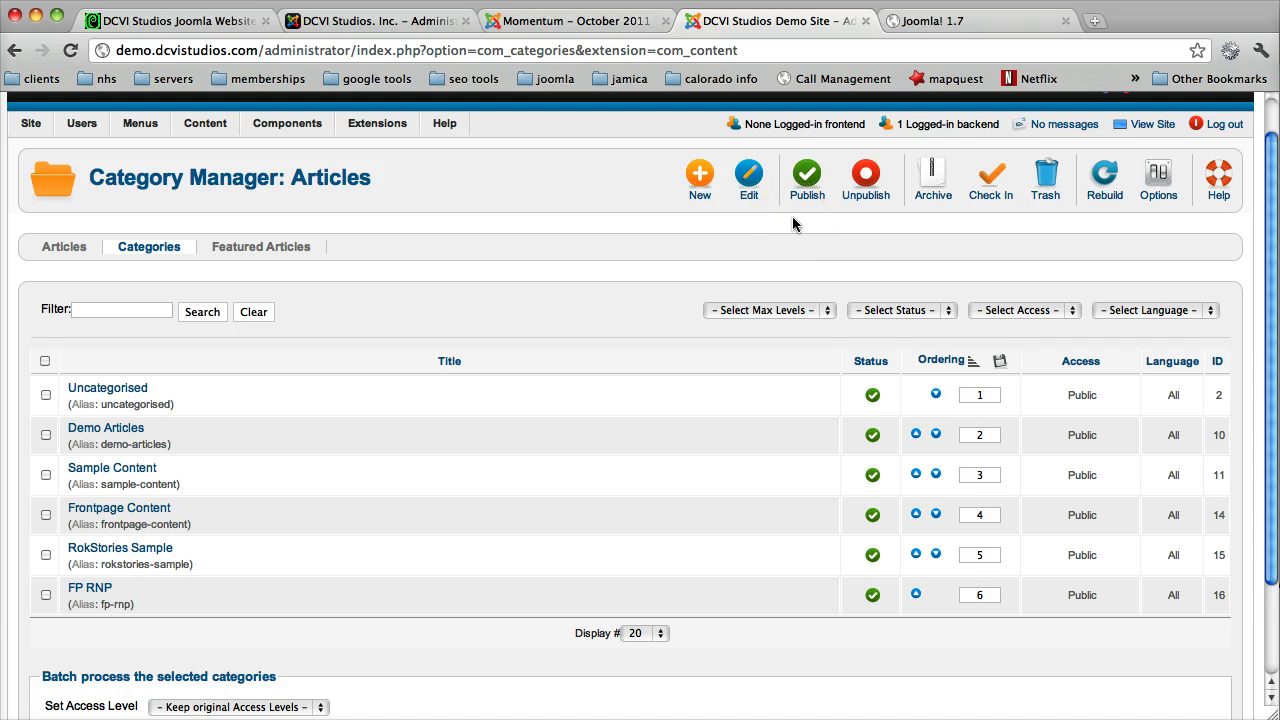
left_click(699, 182)
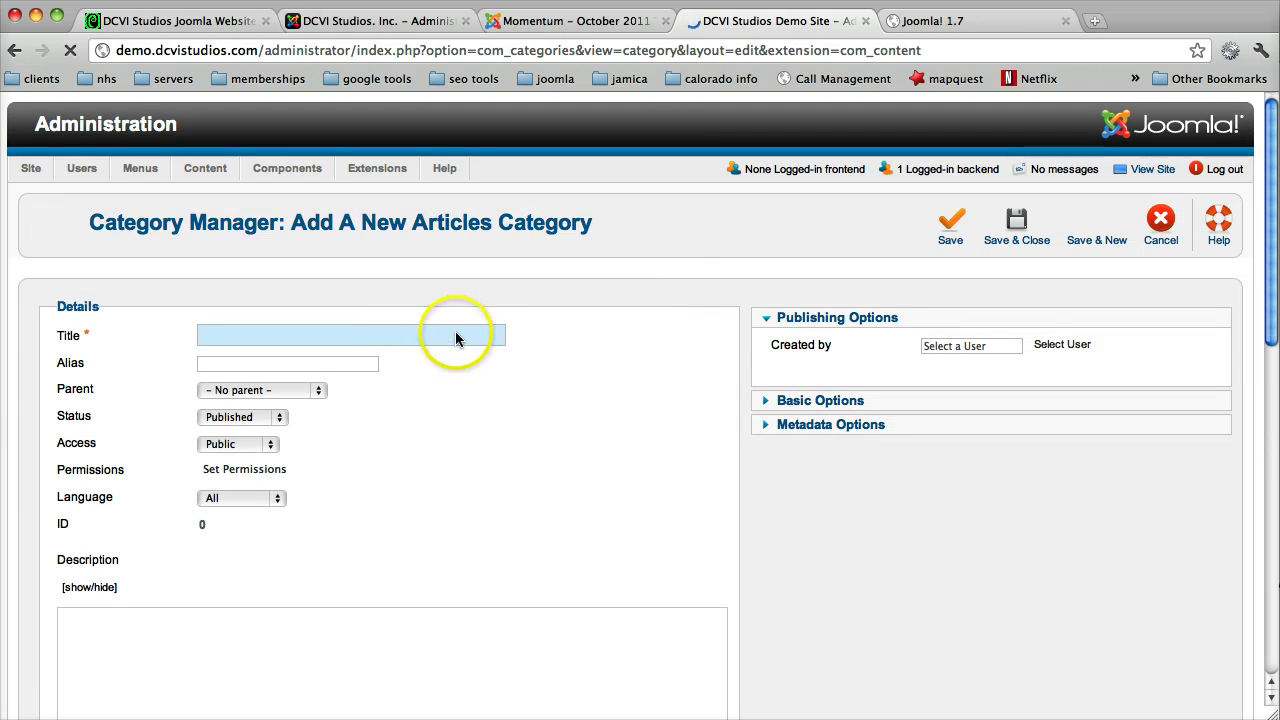
Step: Title the new category 'Sample 1' and set Super User as its creator
left_click(455, 335)
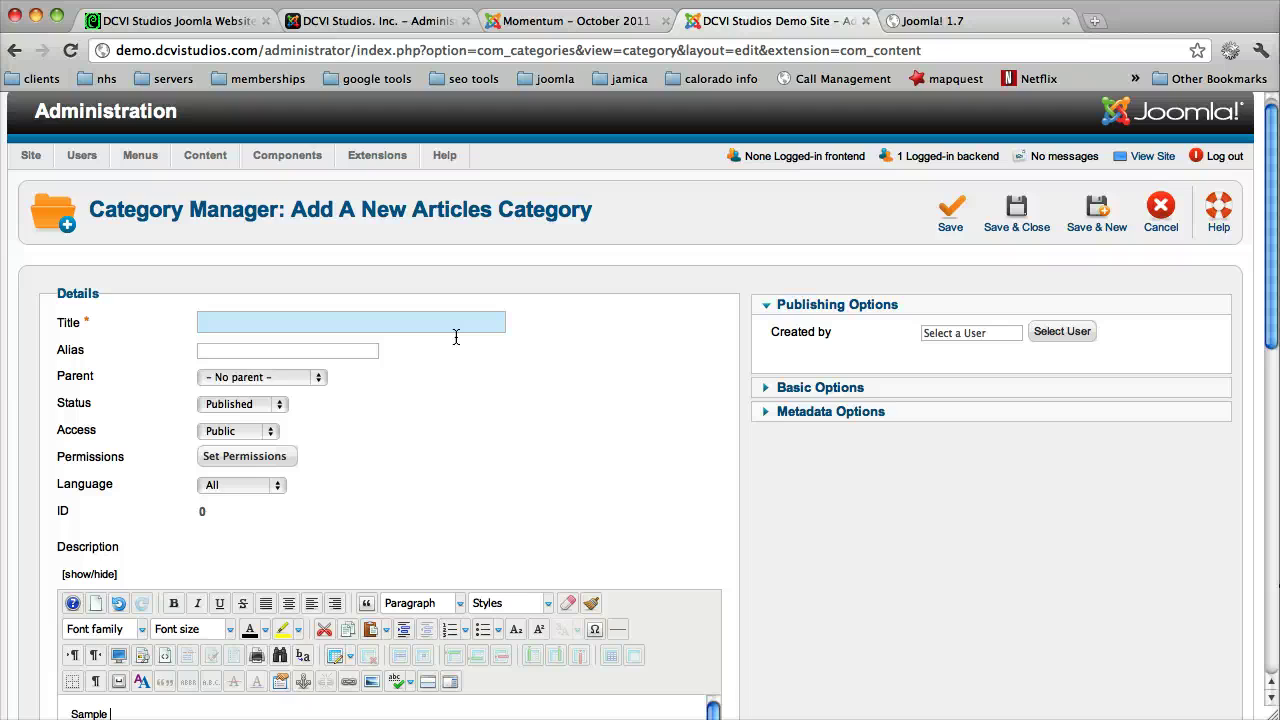
type("1")
left_click(331, 322)
type("Sample 1")
left_click(1047, 334)
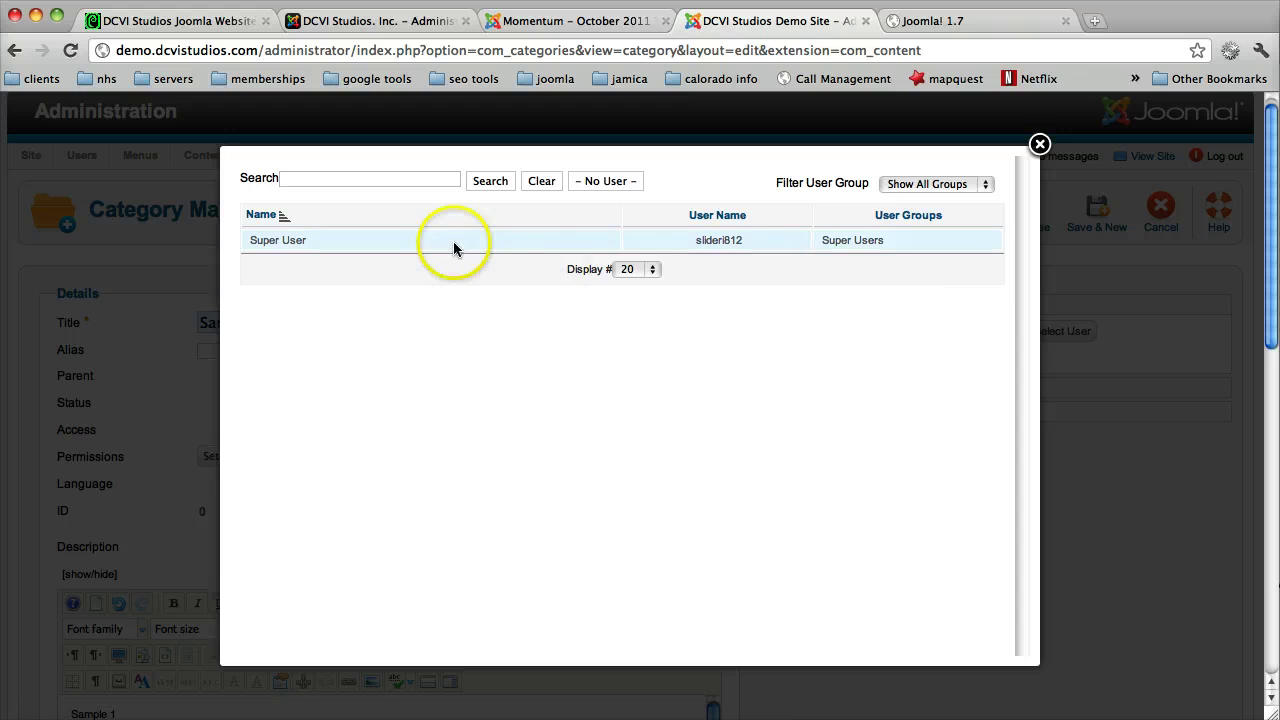
left_click(253, 243)
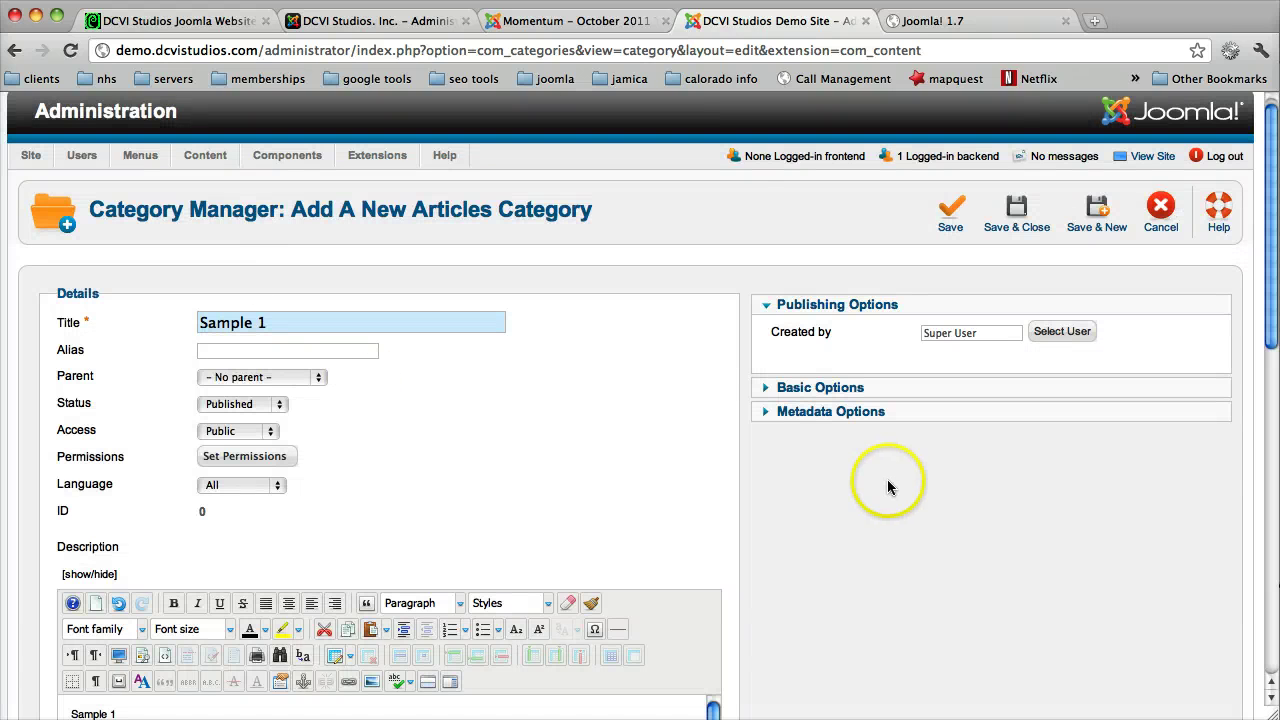
Step: Keep the category at top level with no parent, Published status and Public access
left_click(296, 352)
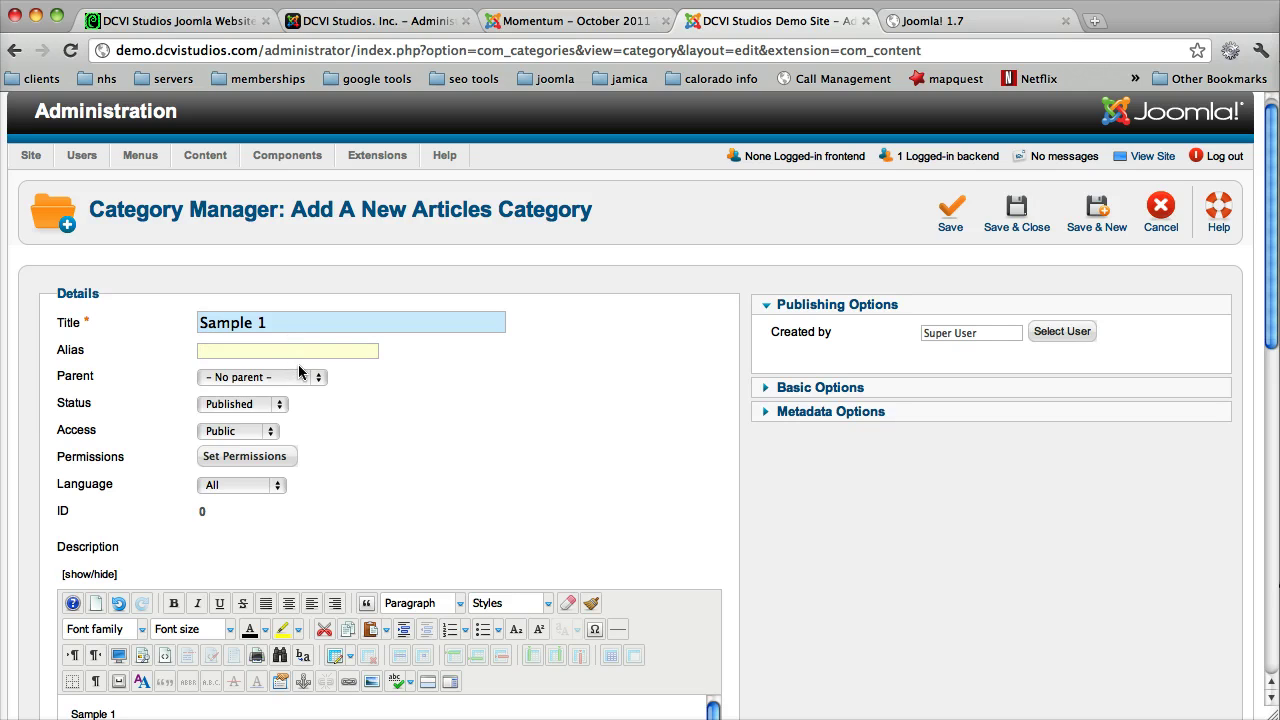
left_click(299, 372)
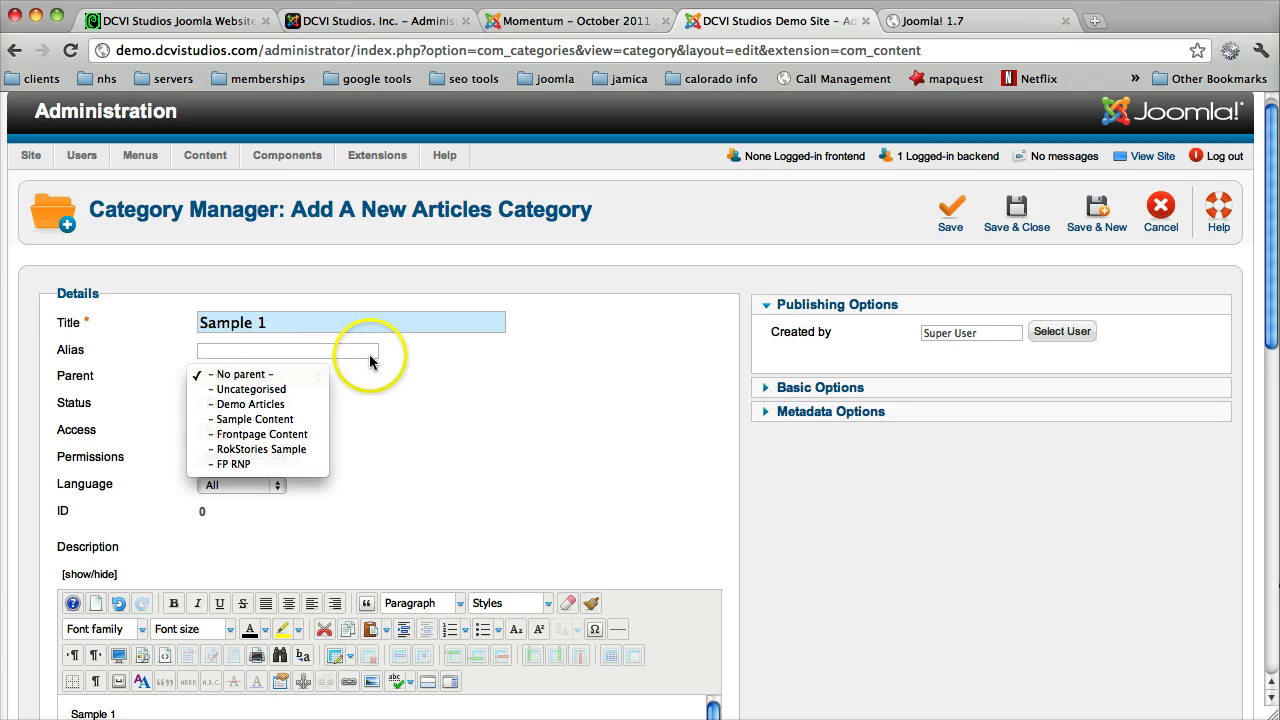
left_click(346, 354)
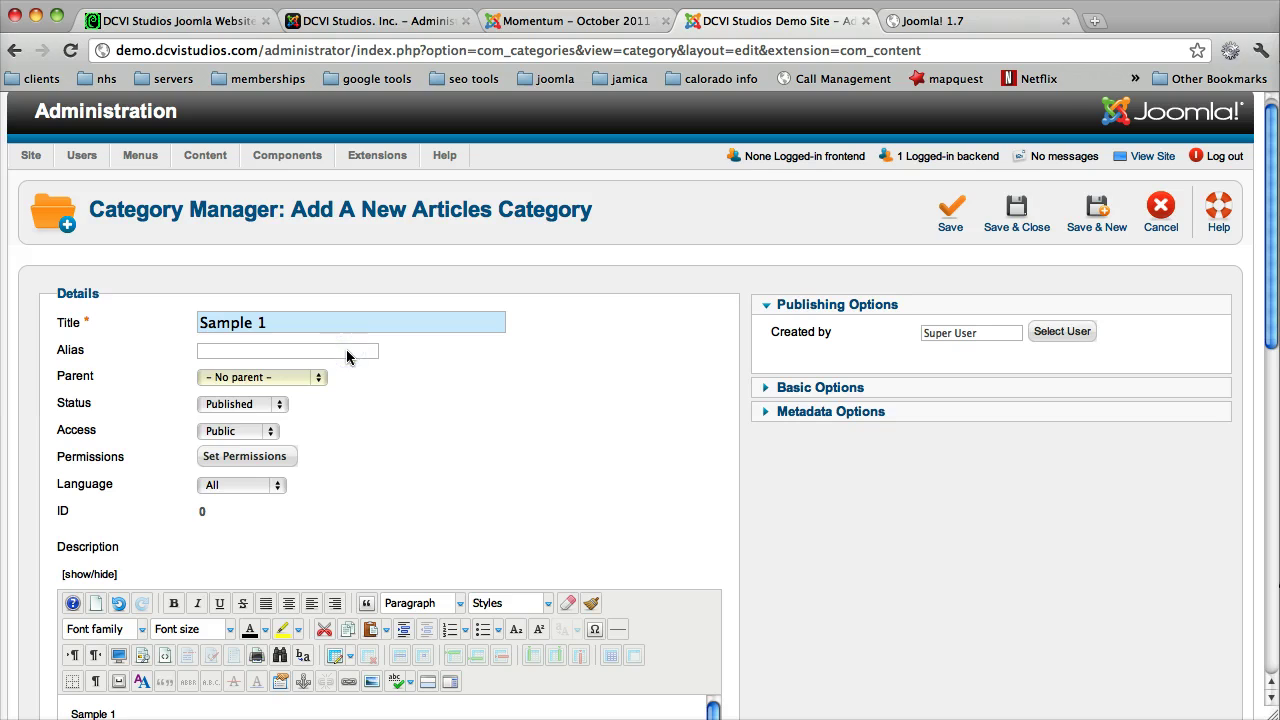
left_click(278, 405)
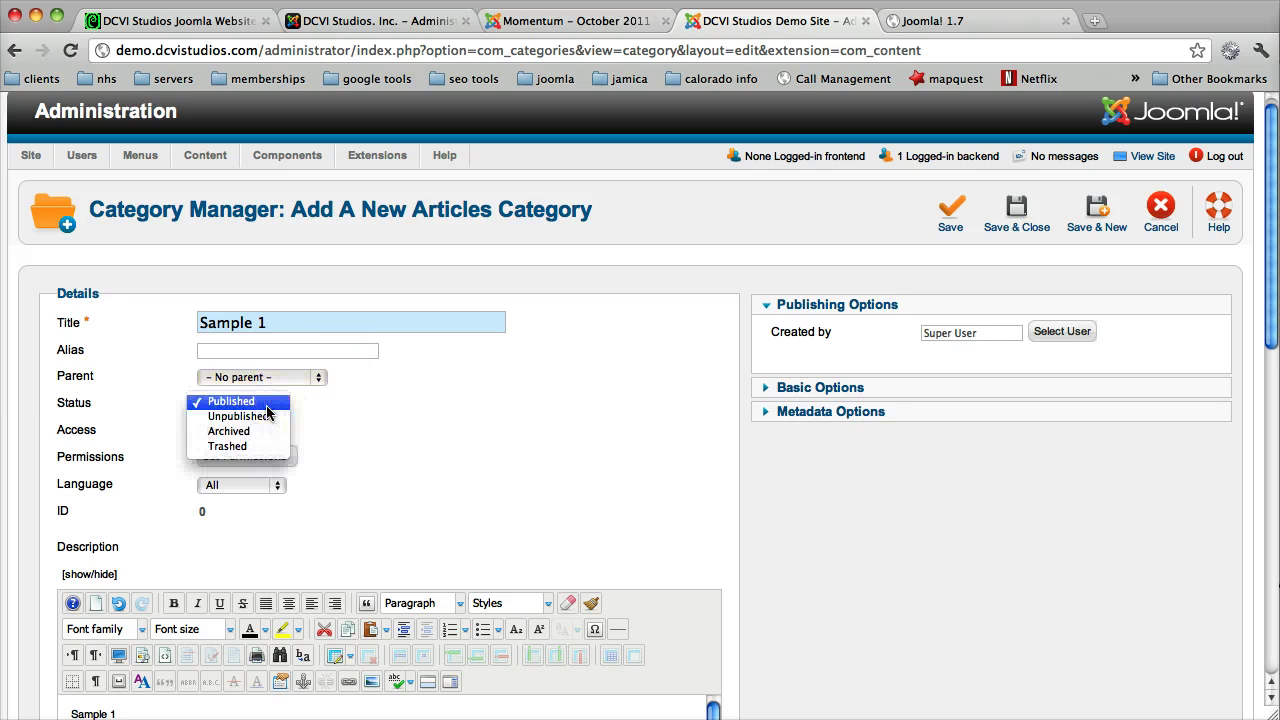
left_click(318, 413)
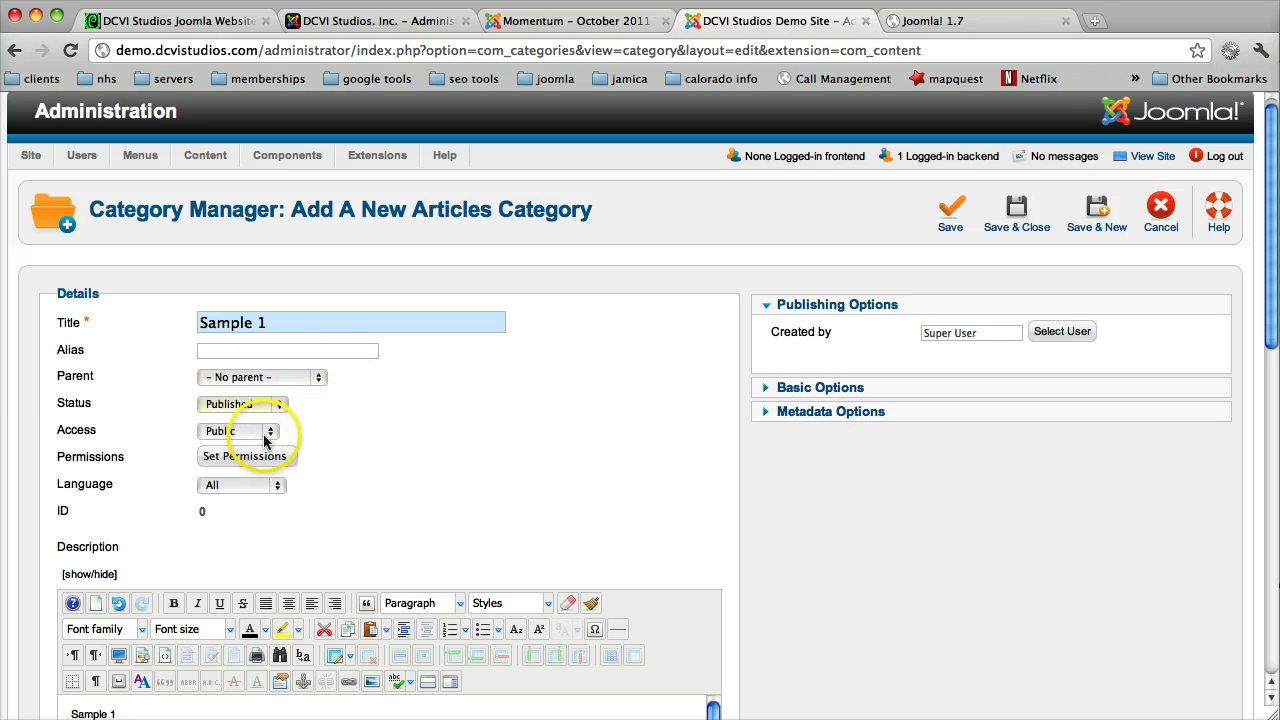
left_click(265, 438)
left_click(265, 432)
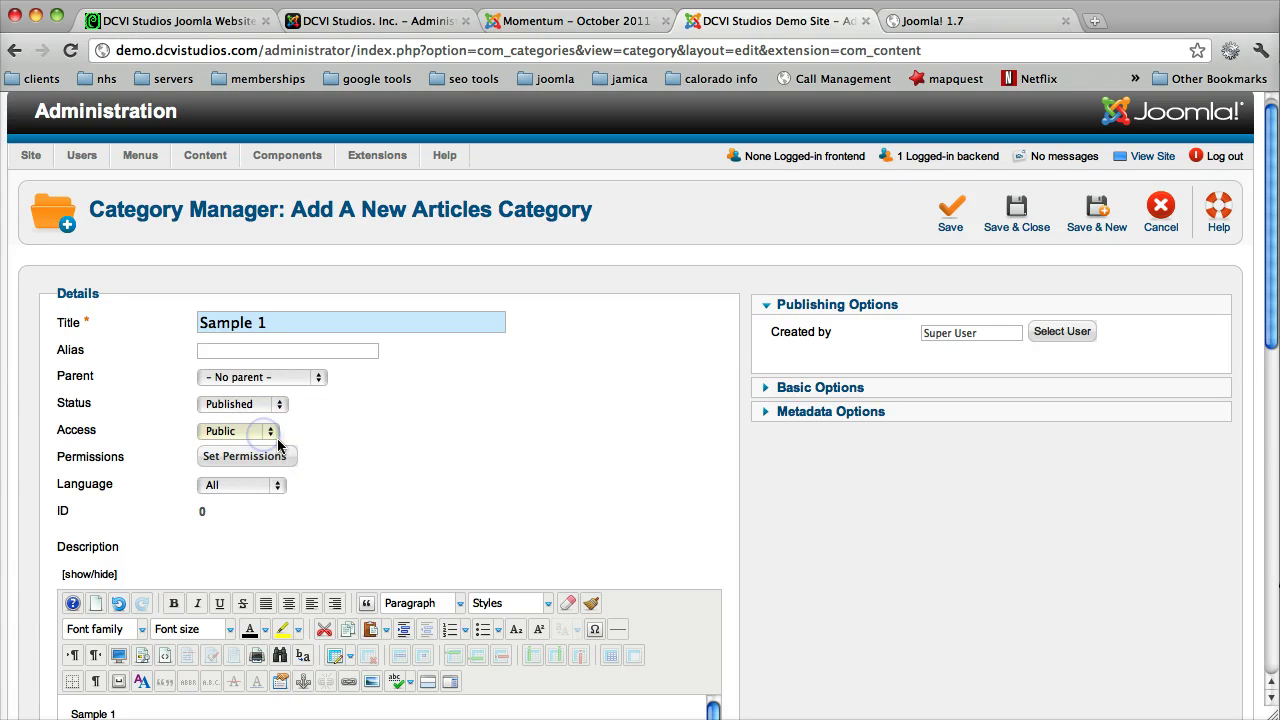
left_click(275, 440)
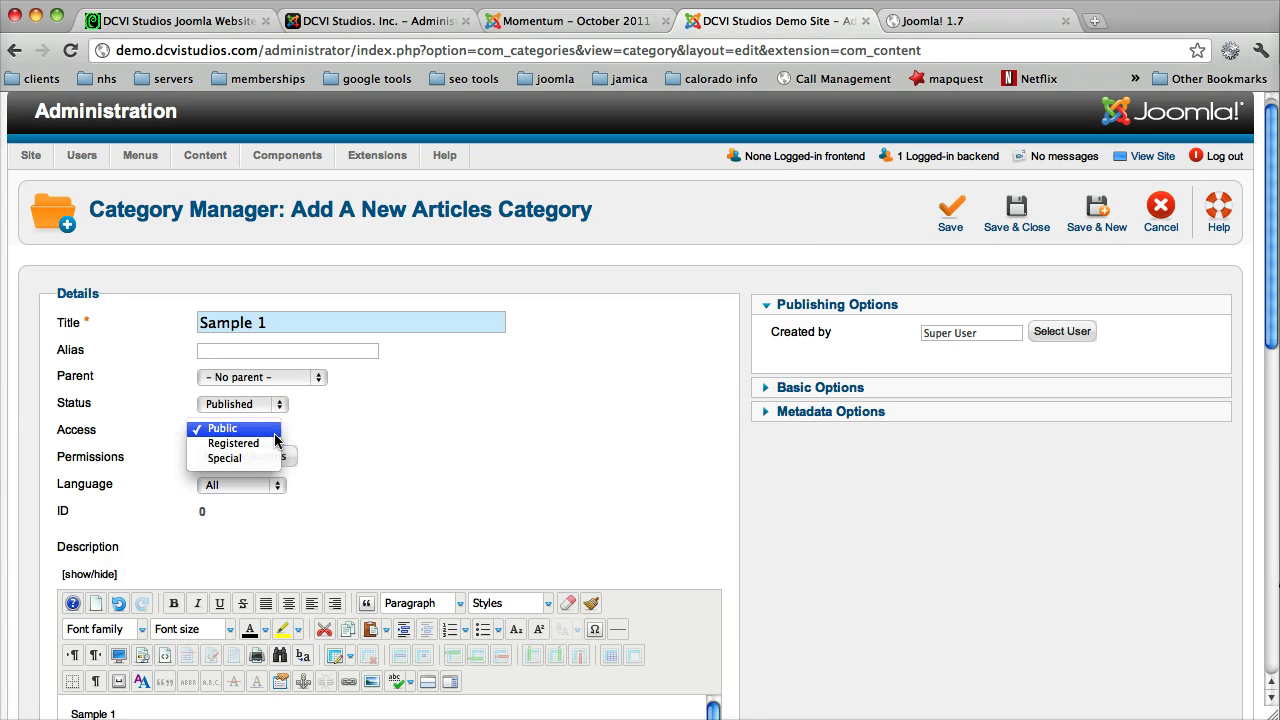
left_click(393, 421)
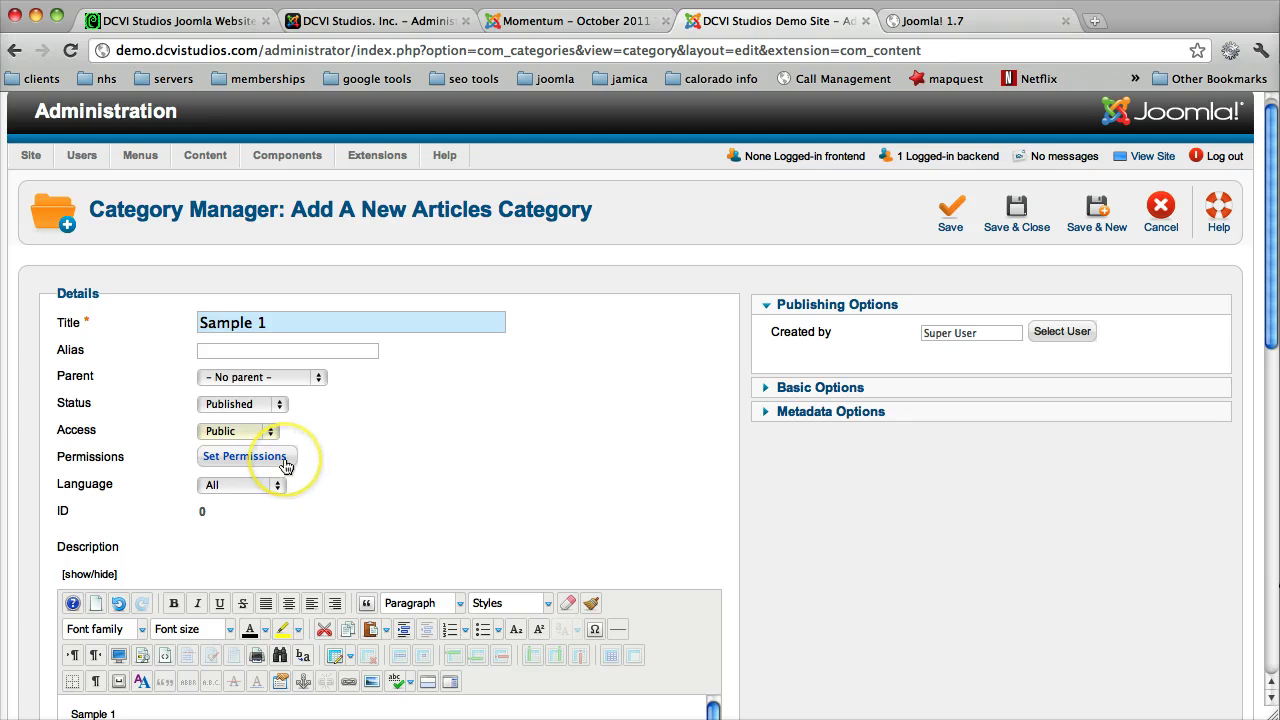
left_click(380, 457)
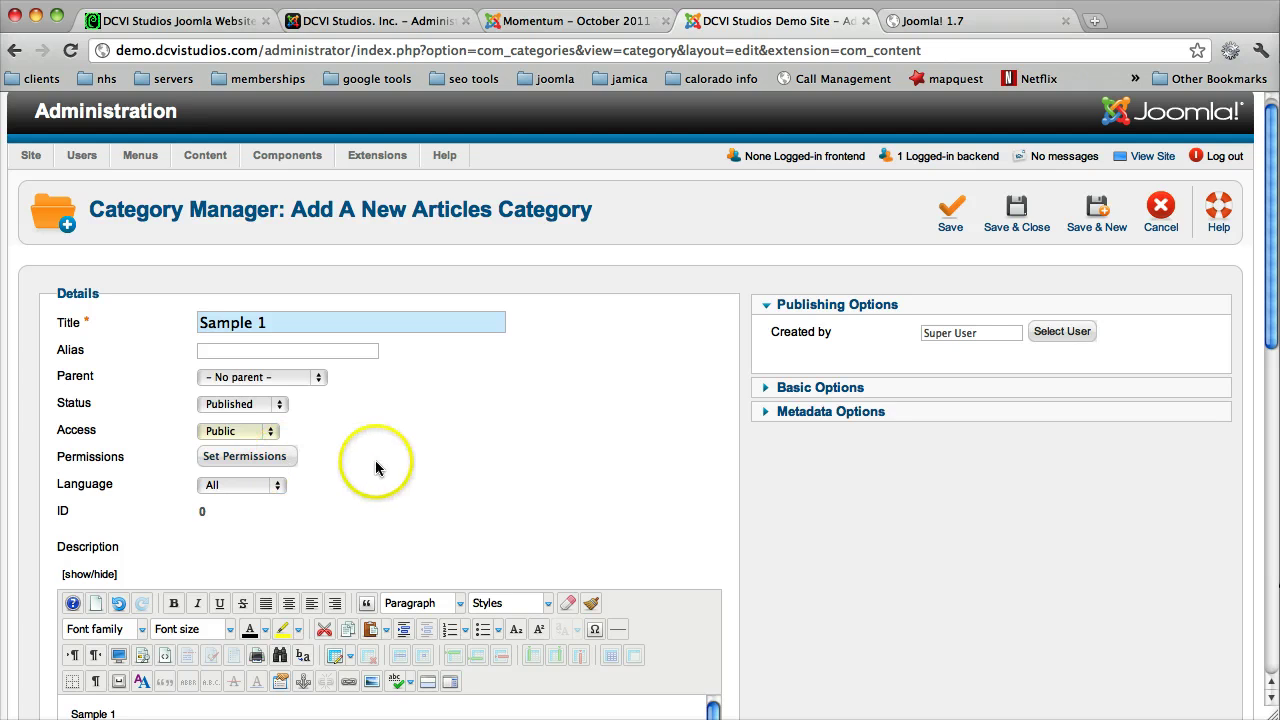
Step: Collapse the Public group in the Sample 1 category's permissions, then return to the form top
scroll(387, 459, "down", 5)
scroll(387, 459, "down", 1)
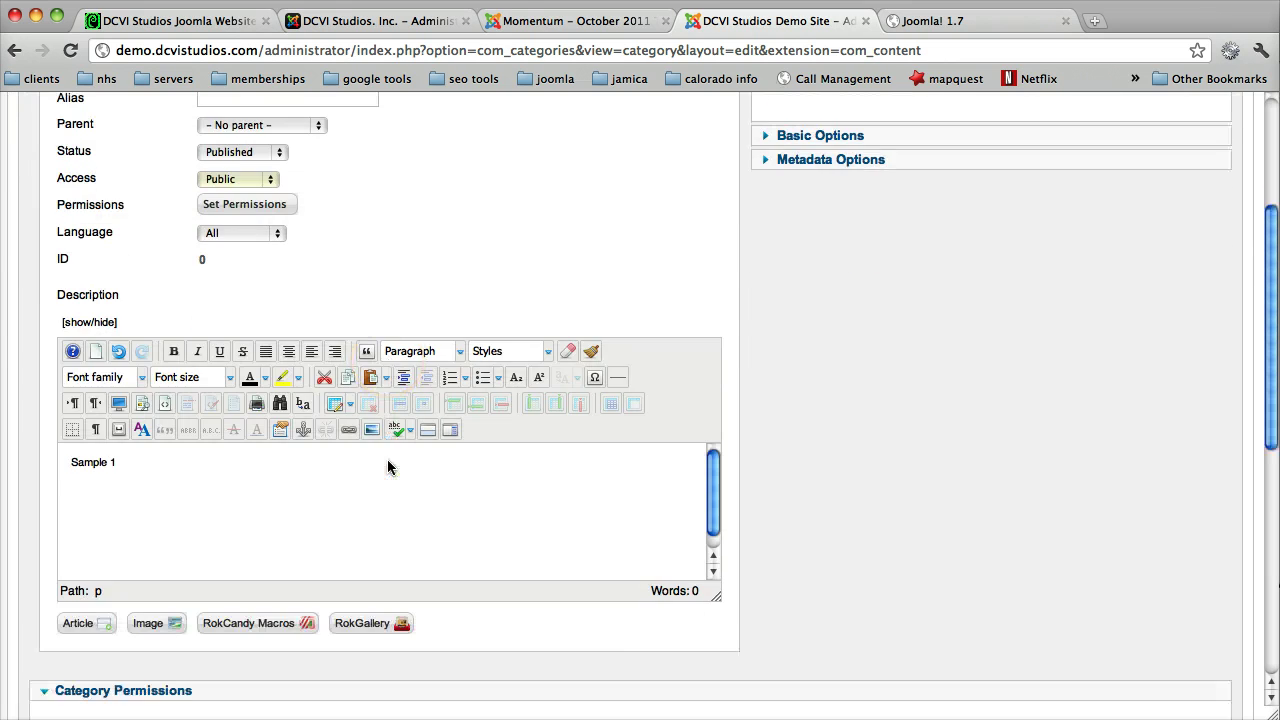
scroll(387, 459, "down", 1)
scroll(387, 459, "up", 3)
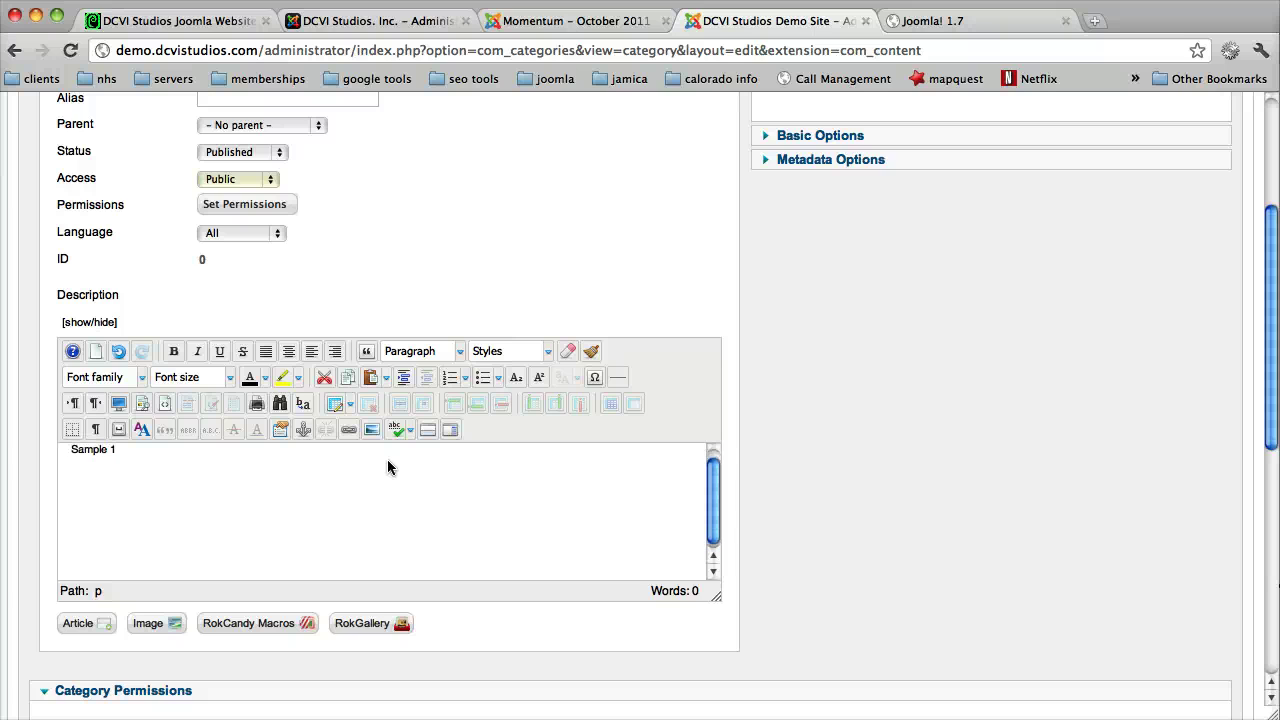
scroll(387, 459, "down", 3)
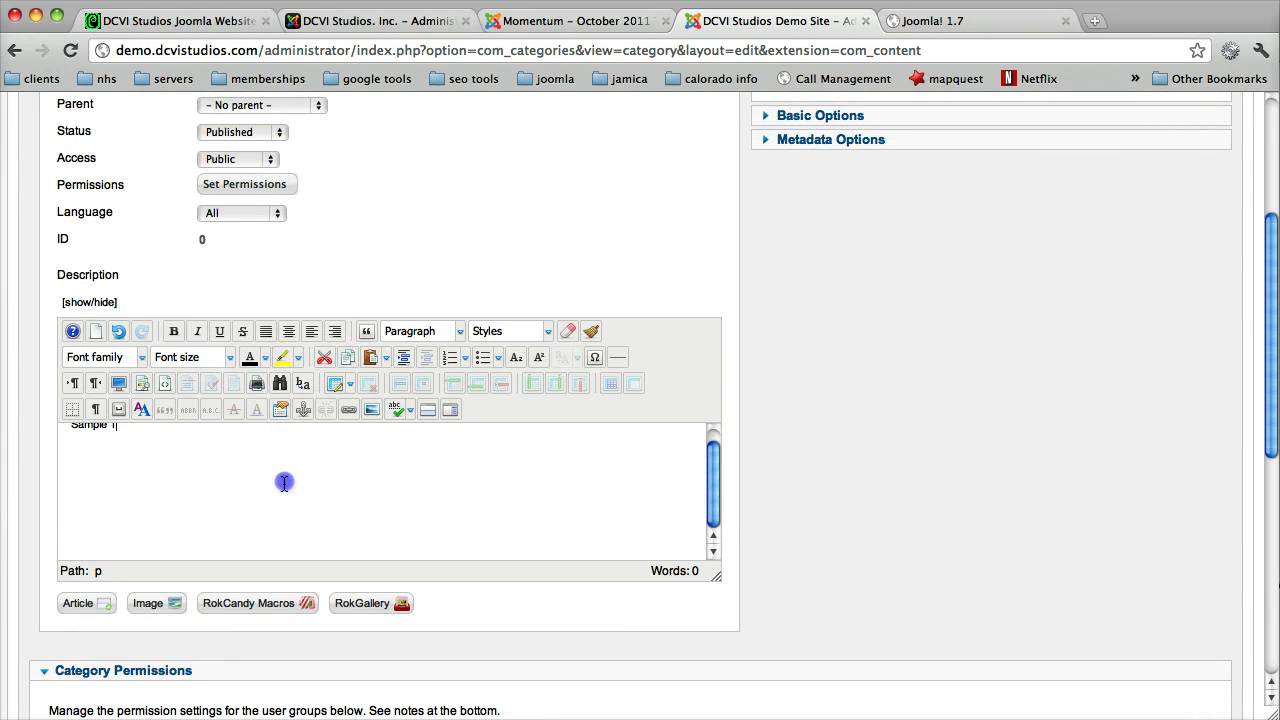
left_click(411, 510)
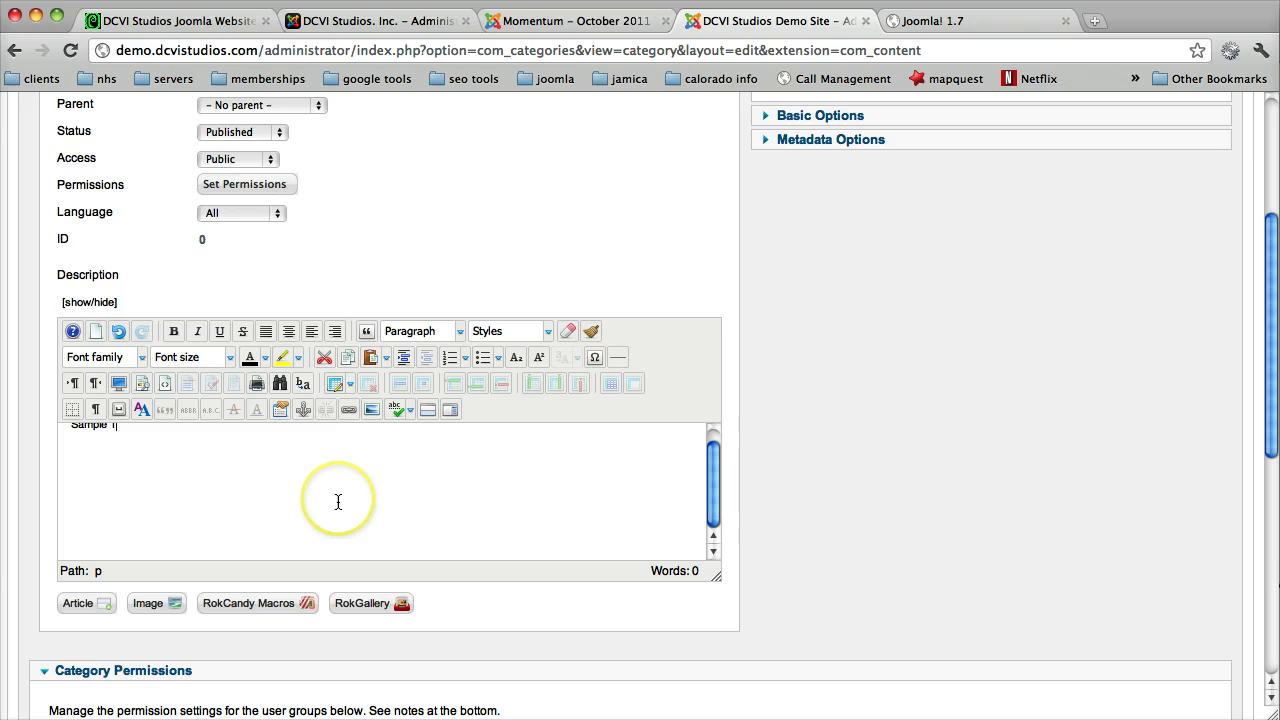
scroll(832, 505, "down", 1)
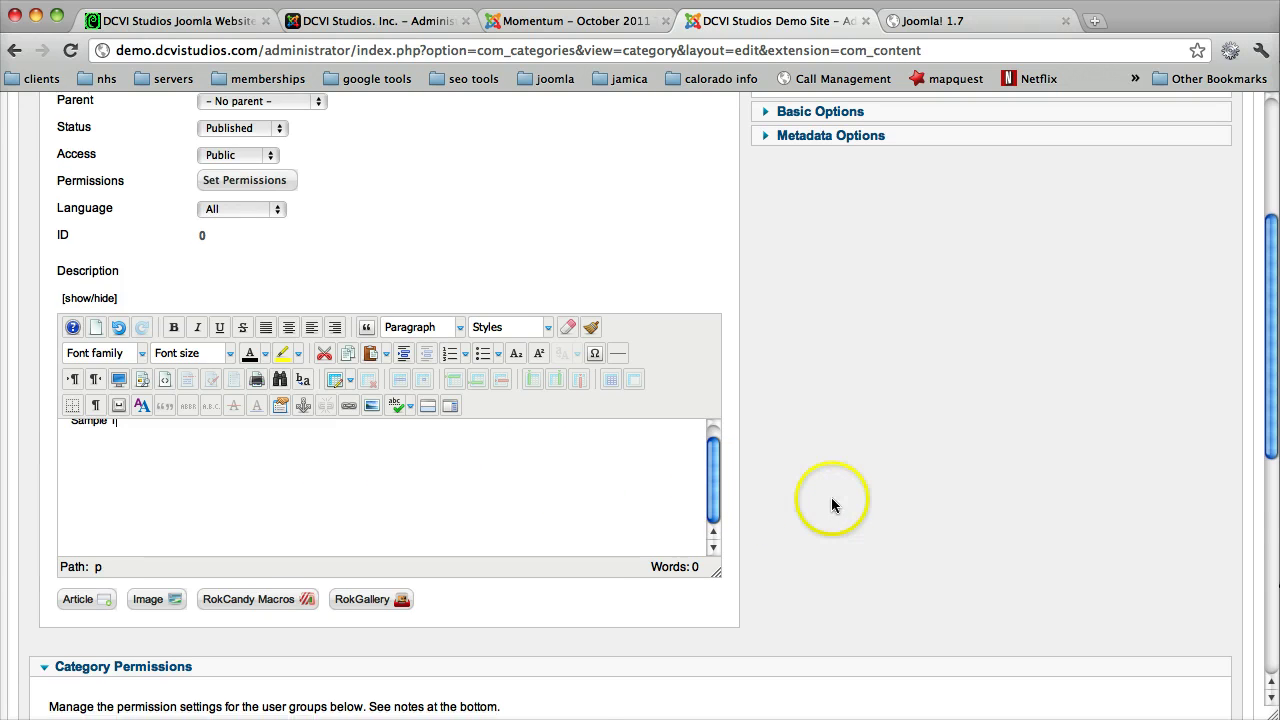
scroll(831, 505, "down", 5)
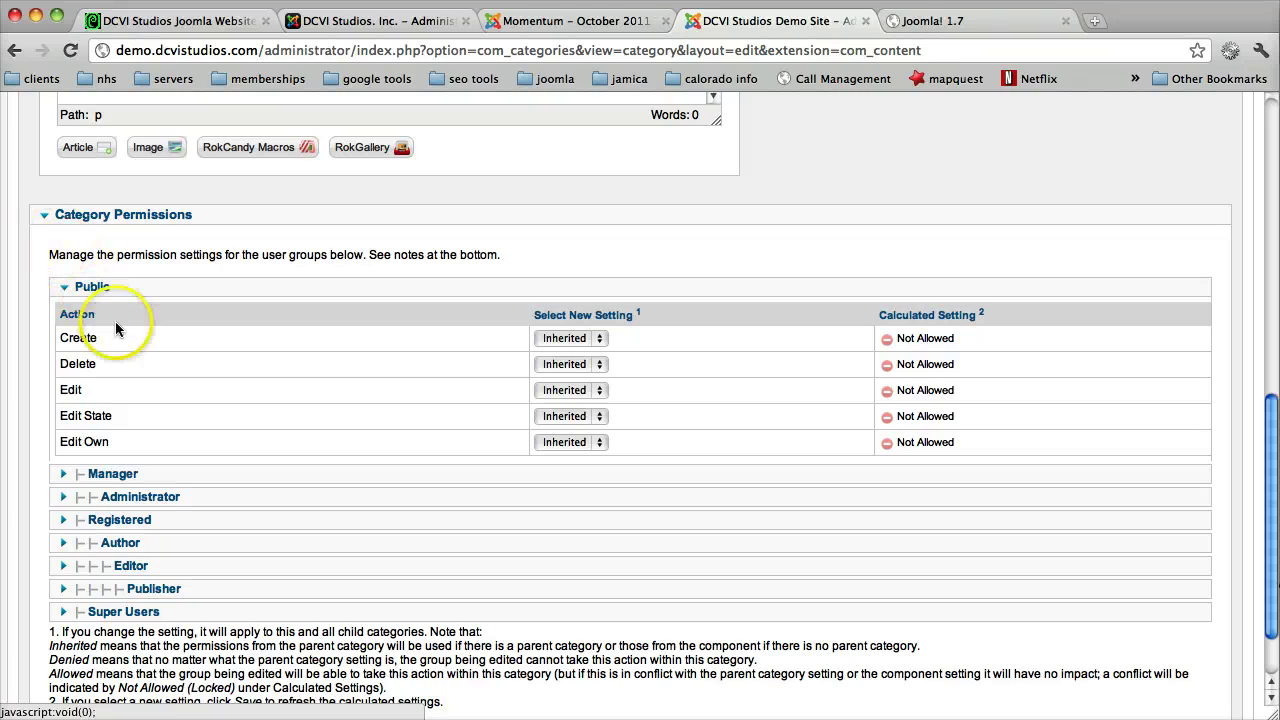
mouse_move(114, 335)
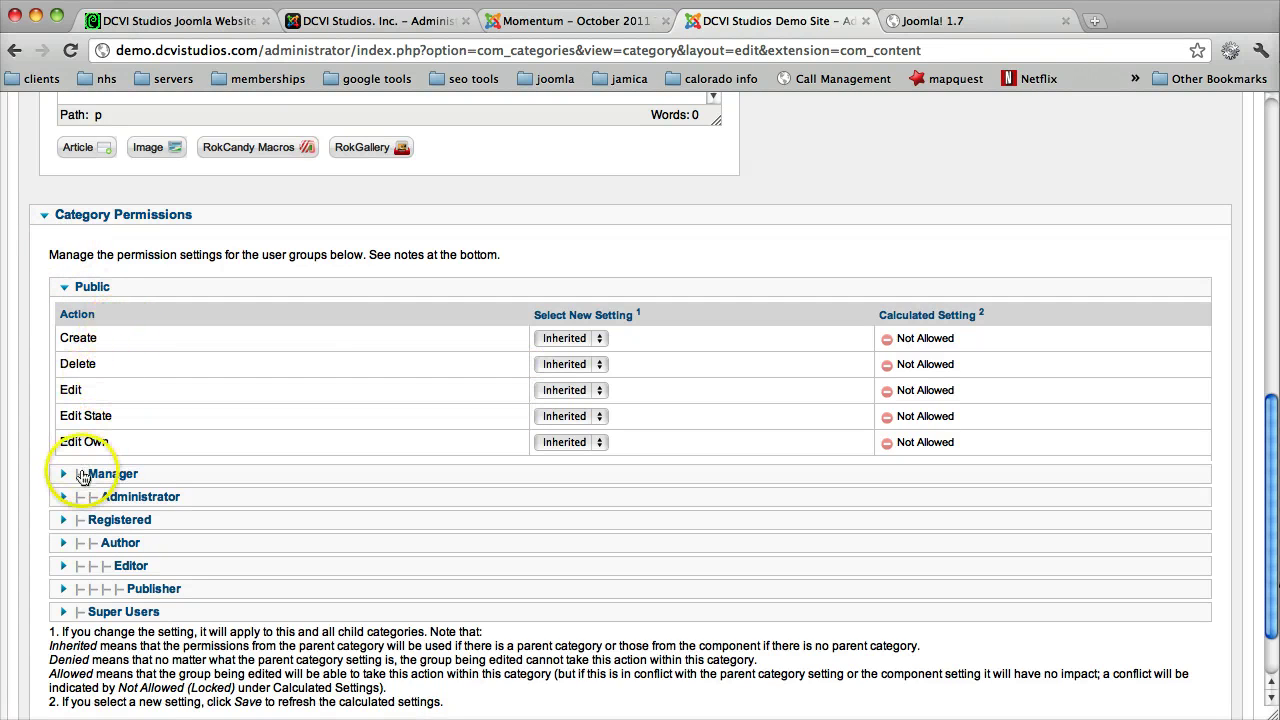
left_click(64, 284)
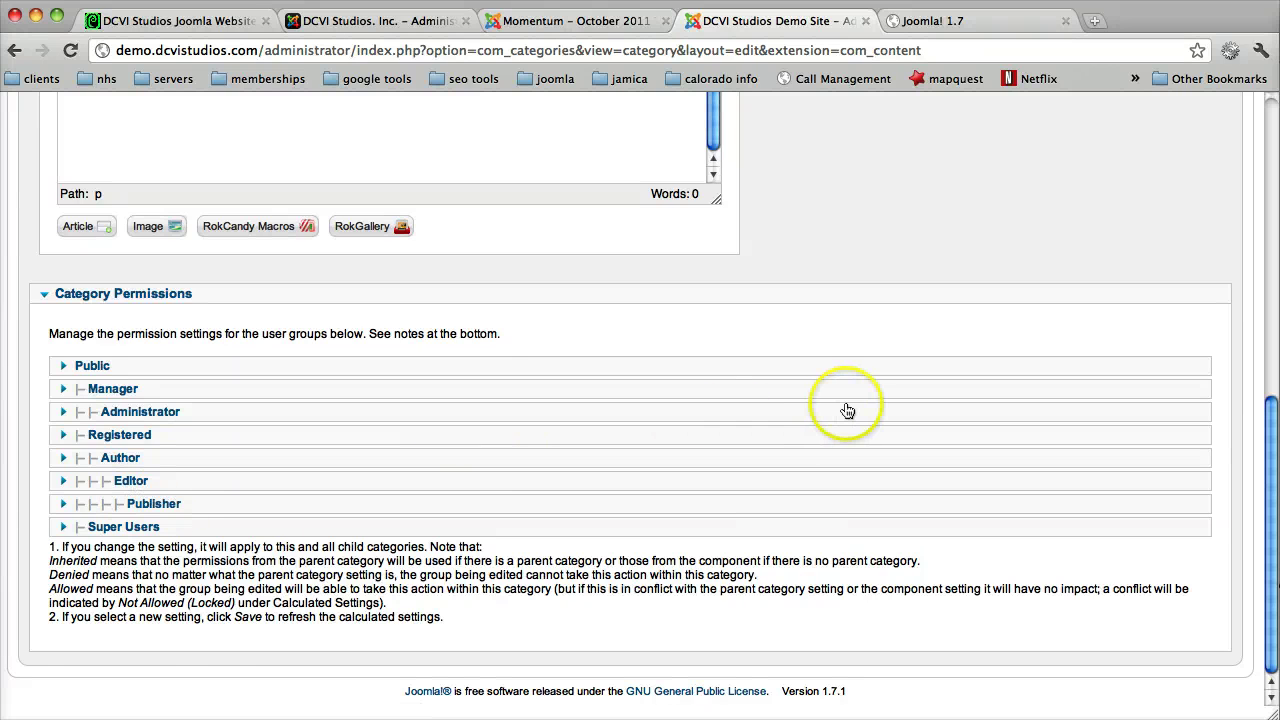
scroll(844, 410, "up", 10)
scroll(847, 411, "up", 3)
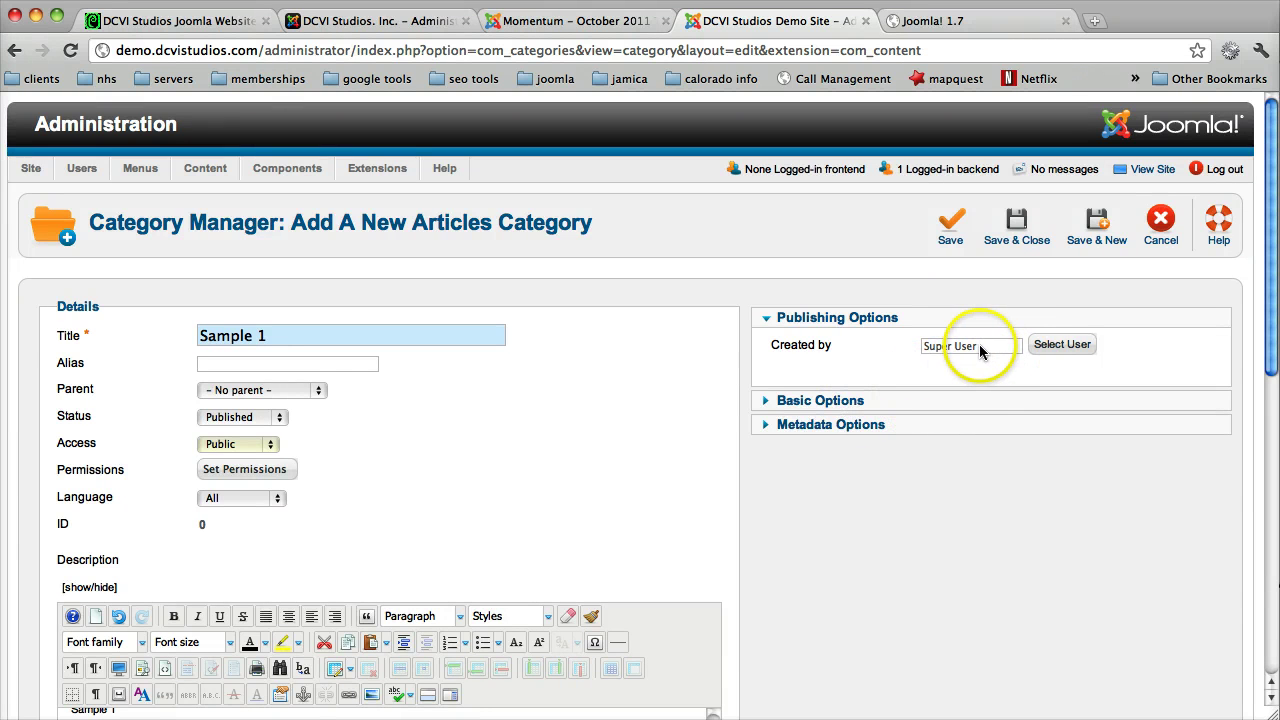
Step: Give the category meta description 'This is my sample' and meta keywords 'My, sample'
left_click(943, 400)
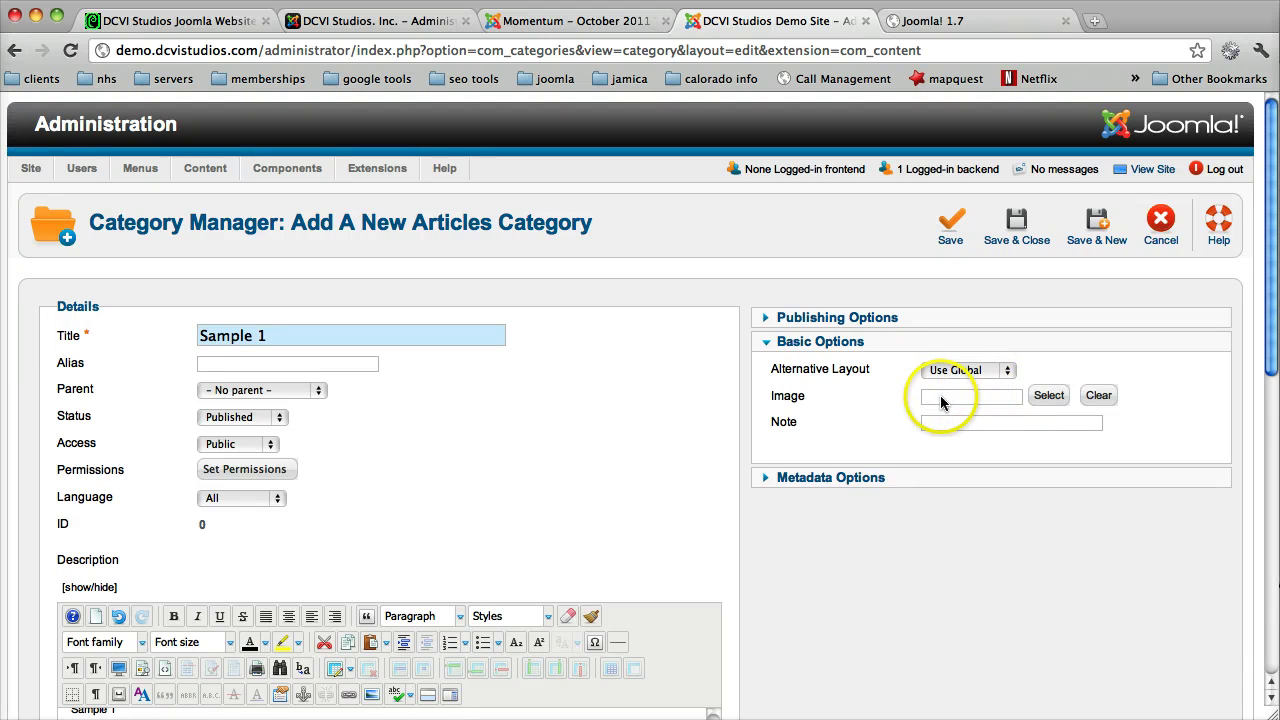
left_click(950, 487)
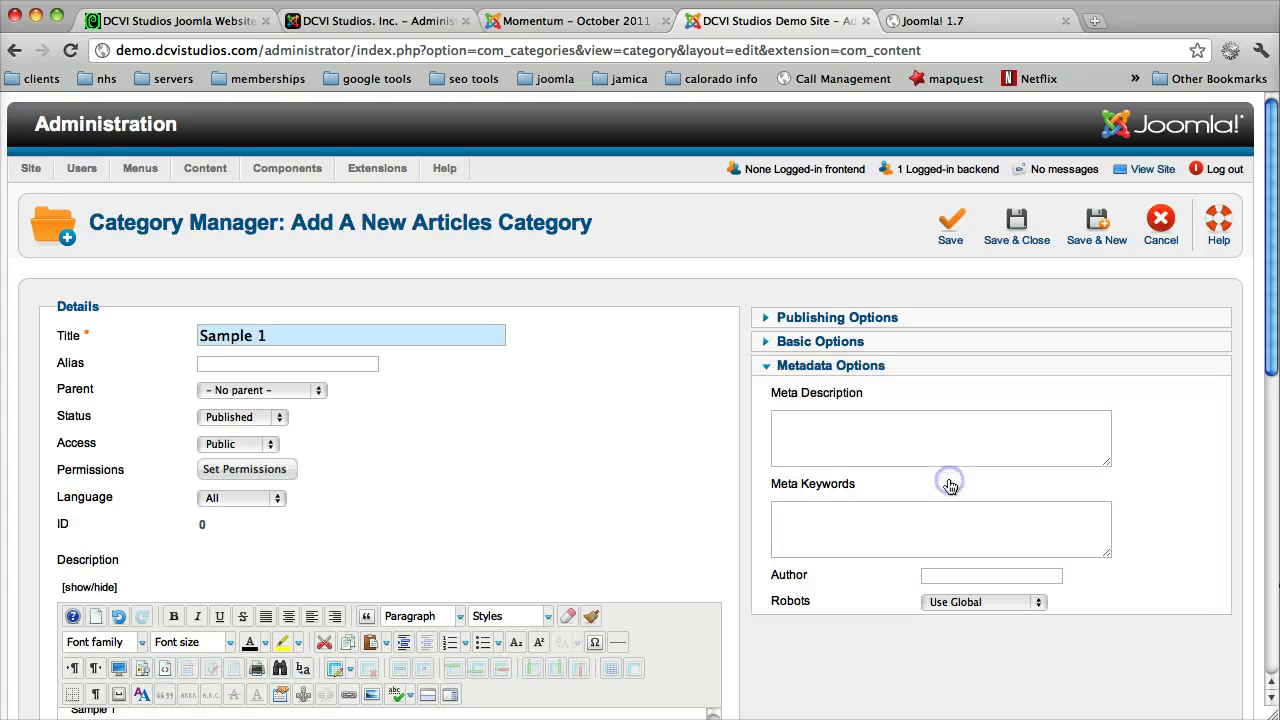
left_click(819, 427)
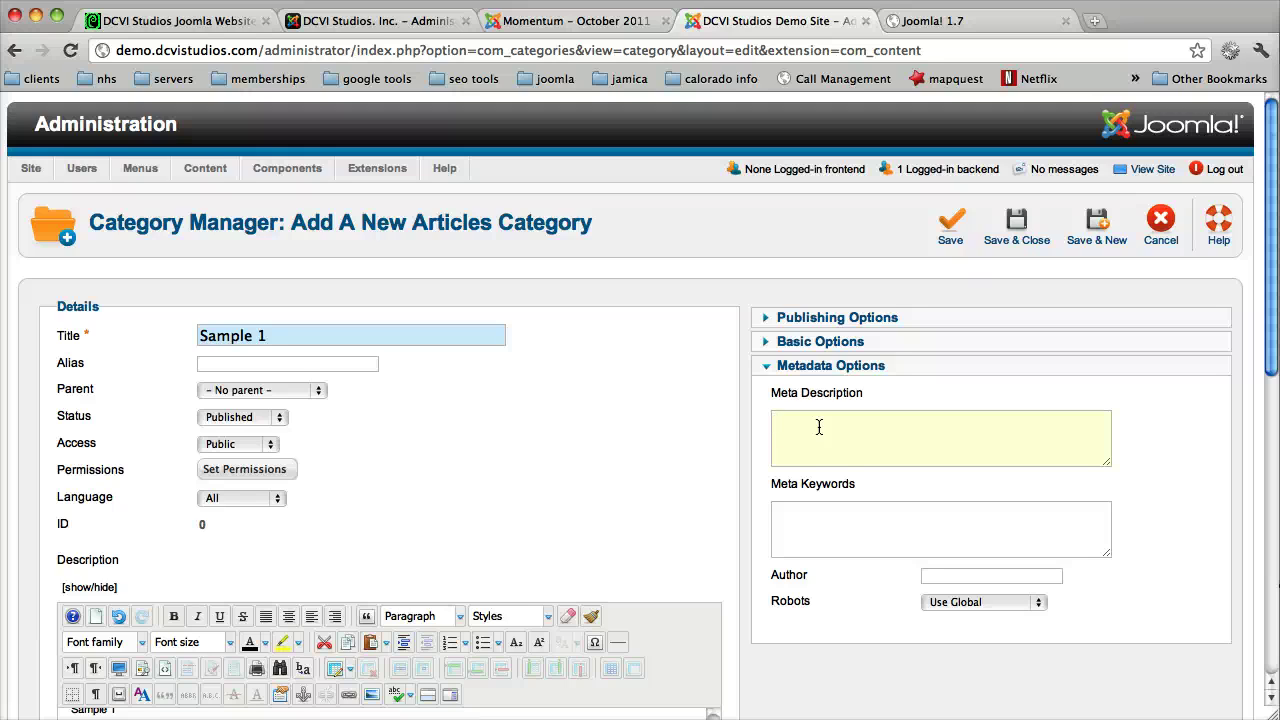
type("This is my sample")
type("My")
type(", sample")
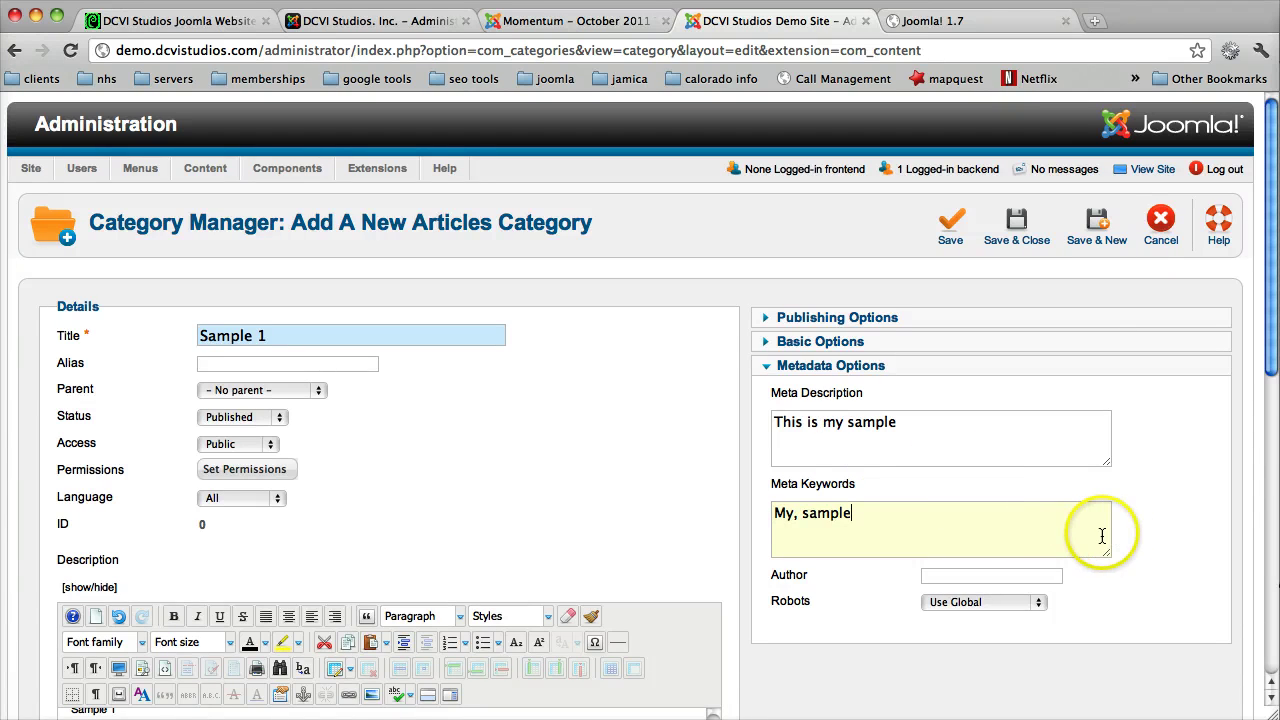
Step: Set the category's Robots metadata to Index, Follow
left_click(1015, 575)
left_click(1016, 603)
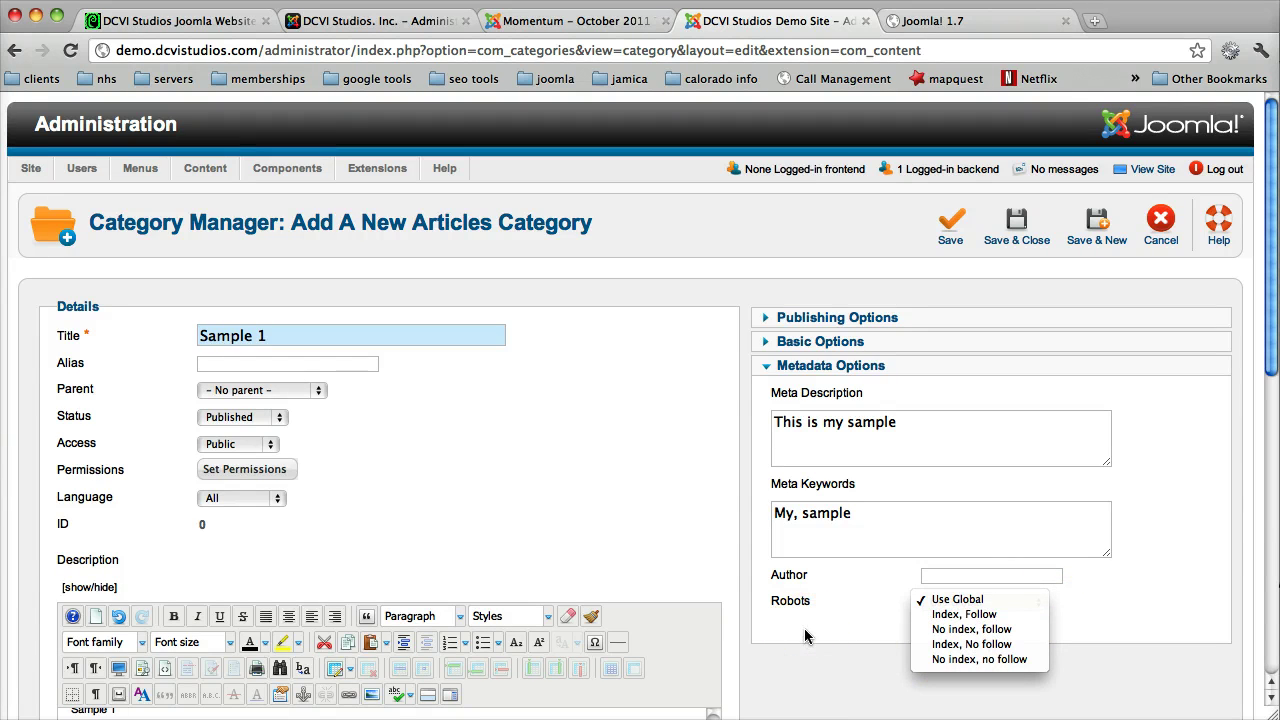
left_click(1013, 618)
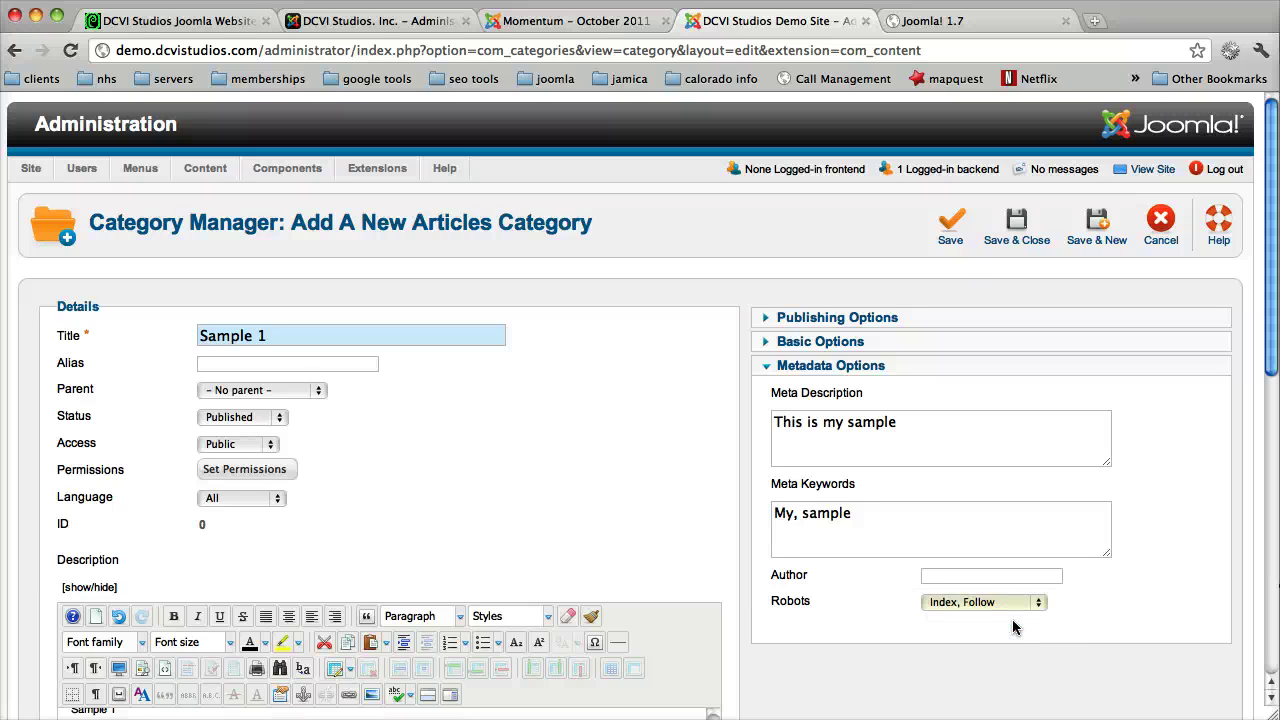
scroll(1013, 627, "down", 5)
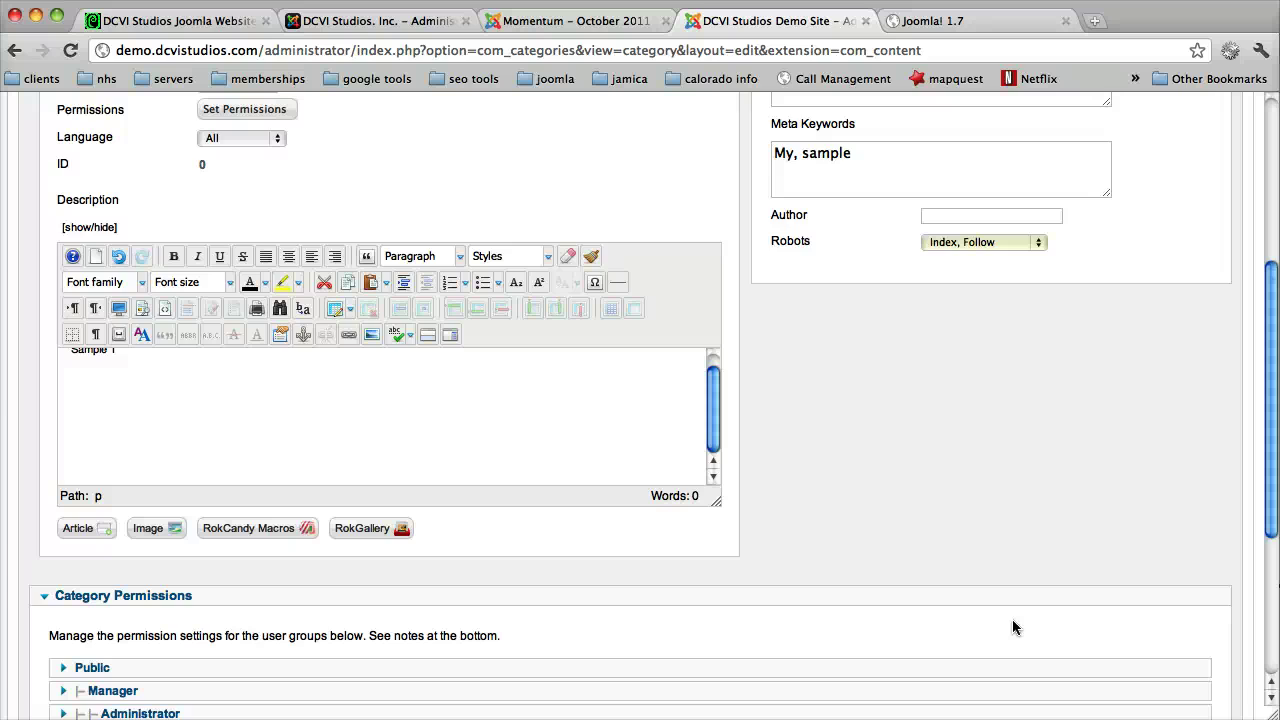
scroll(1013, 627, "down", 4)
scroll(1013, 627, "up", 8)
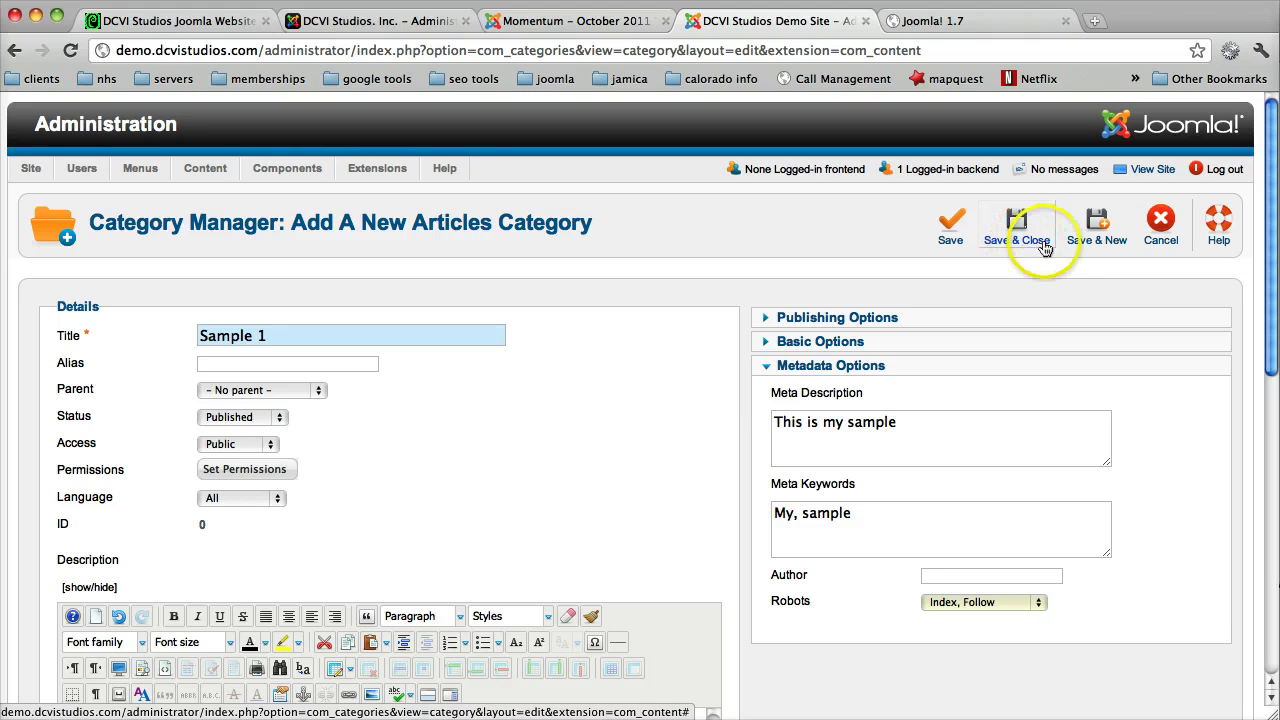
Step: Save and close Sample 1, which now appears in the list as ID 17
left_click(1100, 245)
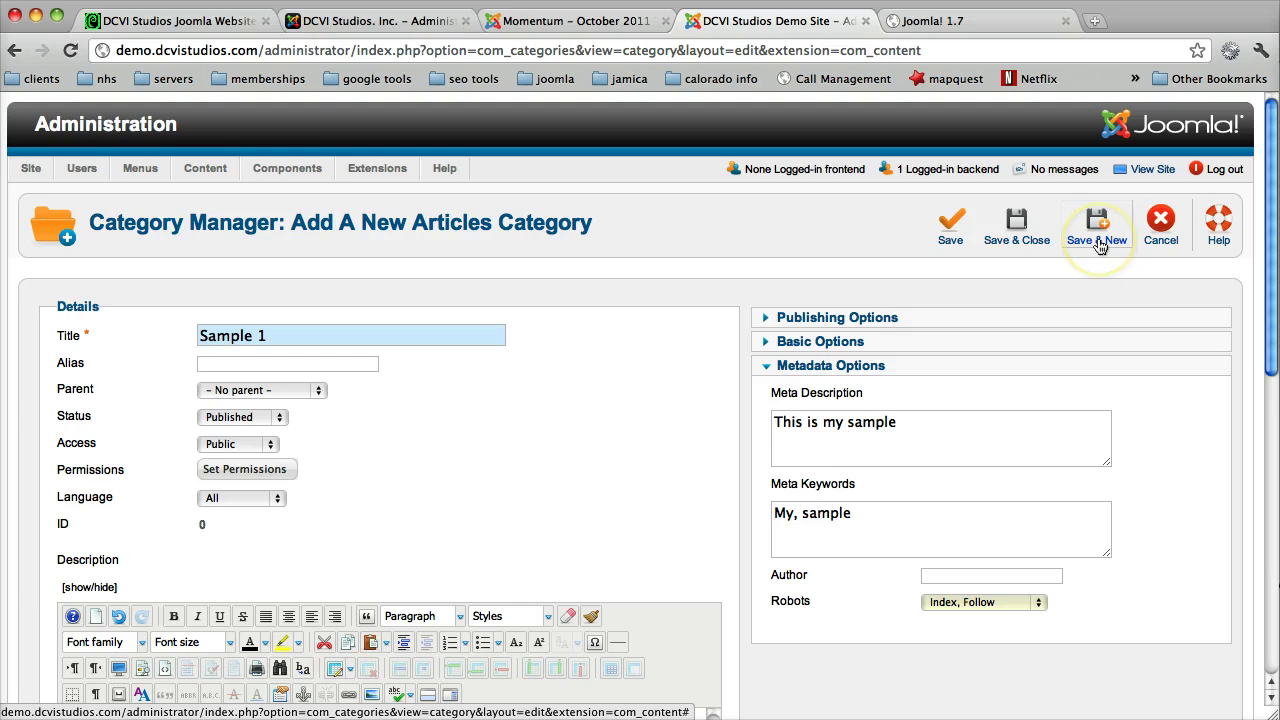
left_click(1085, 247)
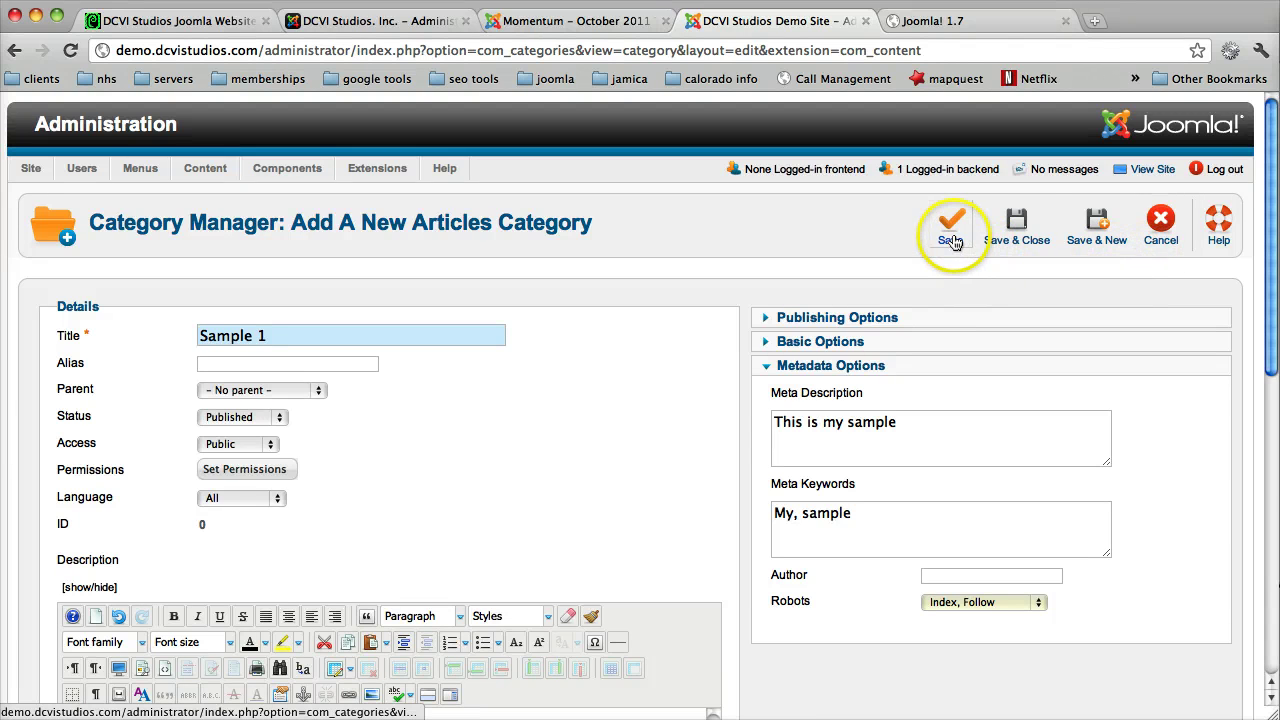
left_click(1016, 226)
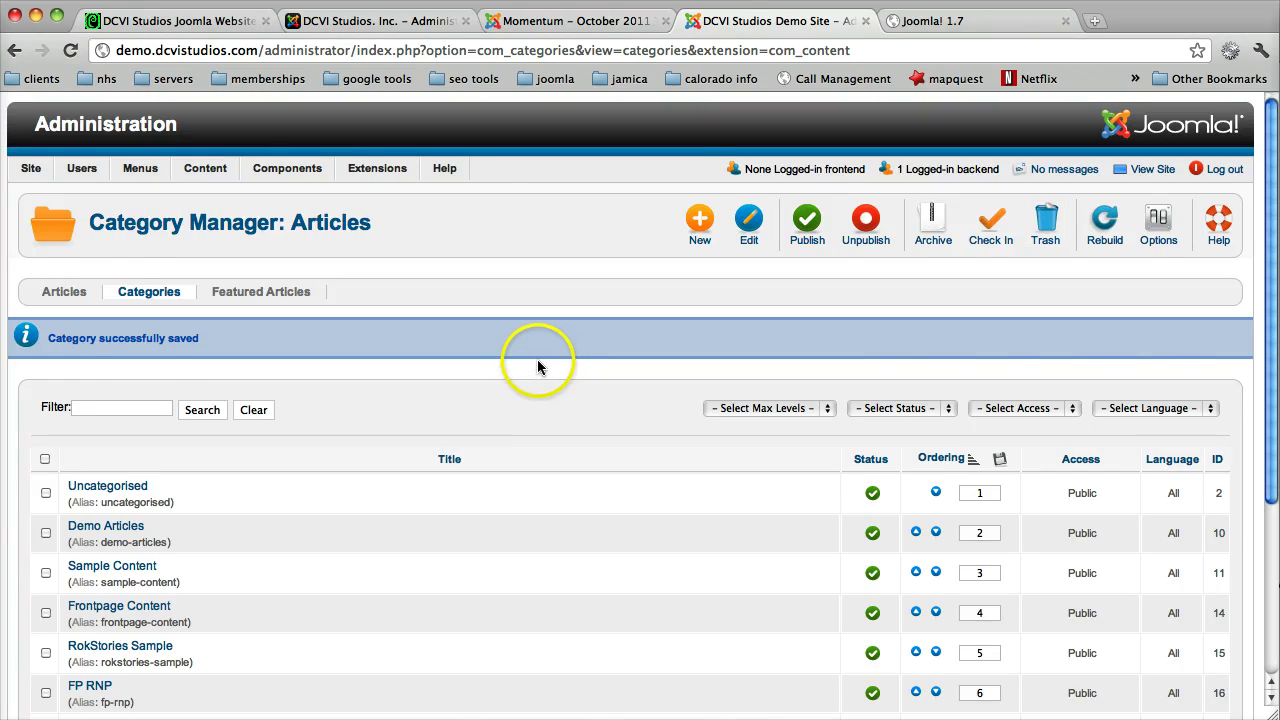
scroll(537, 366, "down", 5)
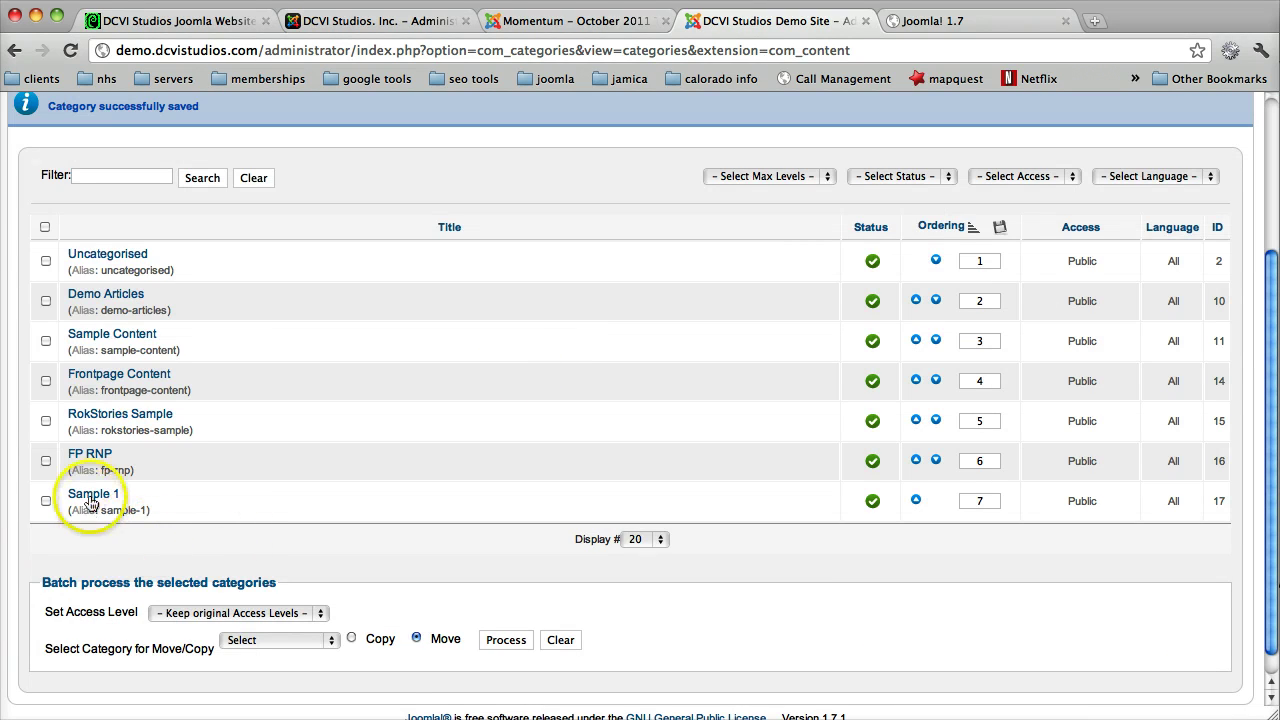
scroll(775, 375, "up", 5)
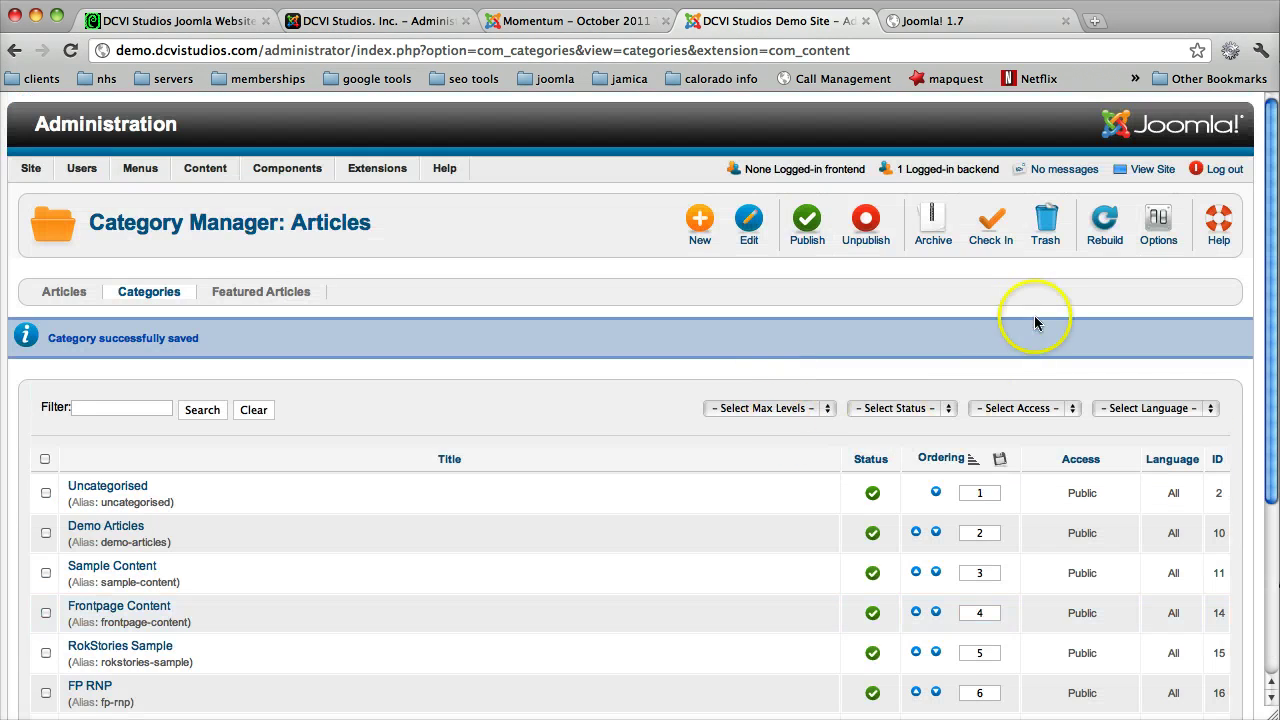
Step: Create a new category titled 'Sample 2' with Sample 1 as its parent
left_click(700, 218)
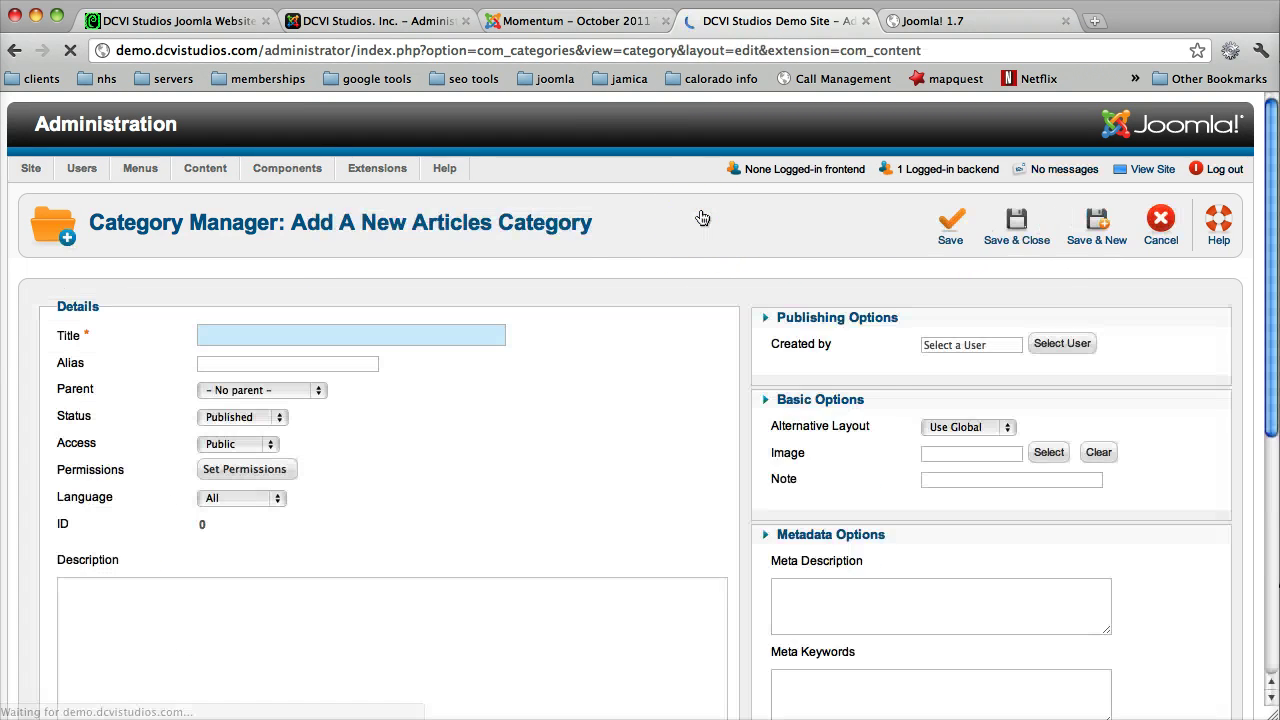
left_click(321, 333)
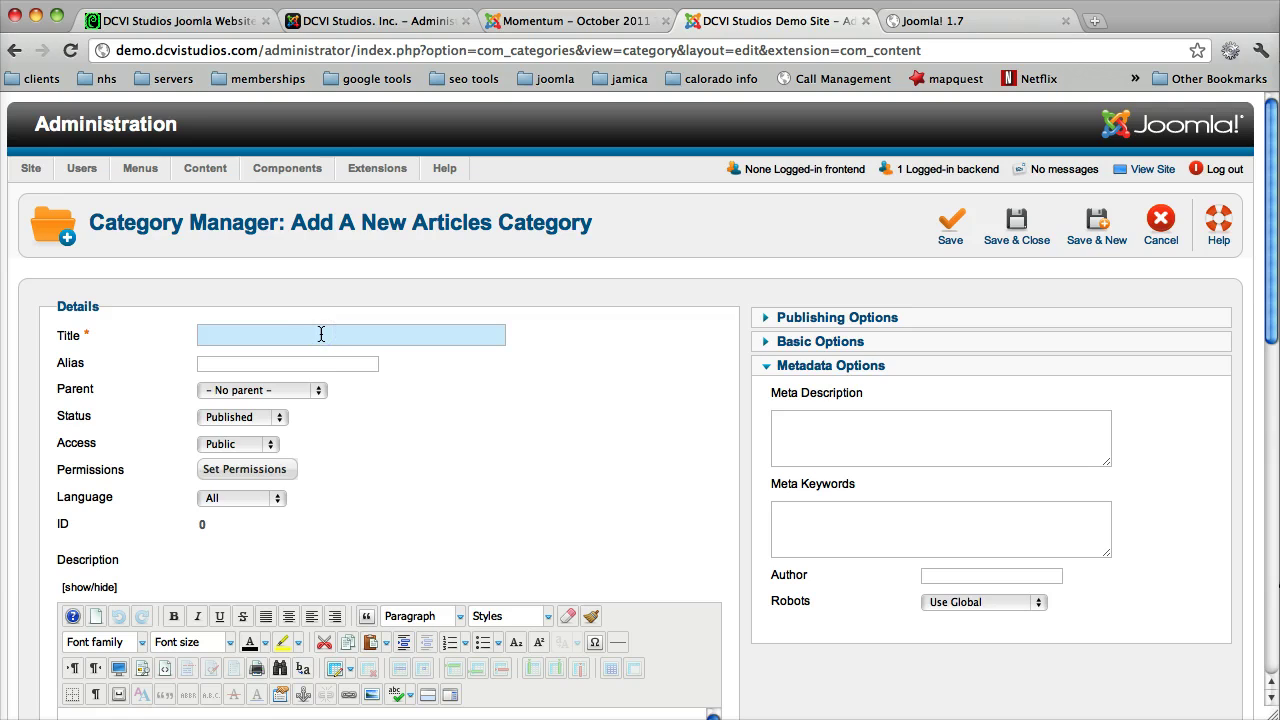
type("Sample 2")
left_click(310, 390)
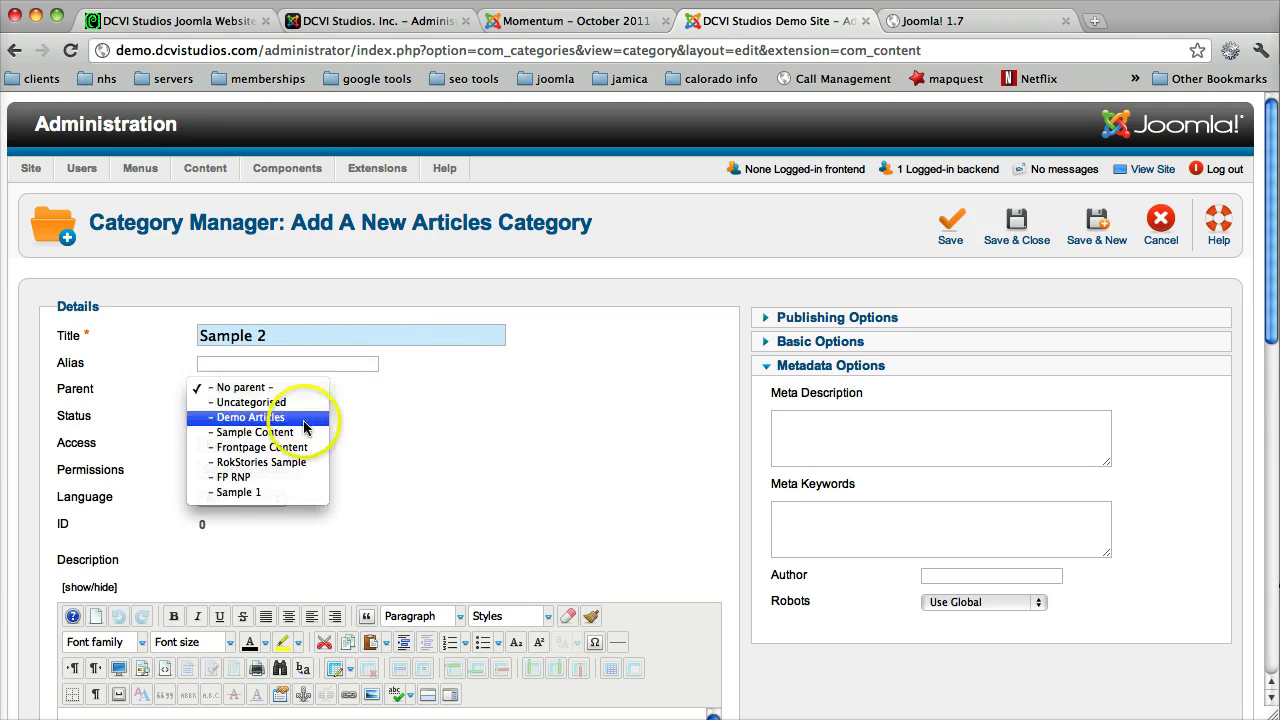
left_click(282, 492)
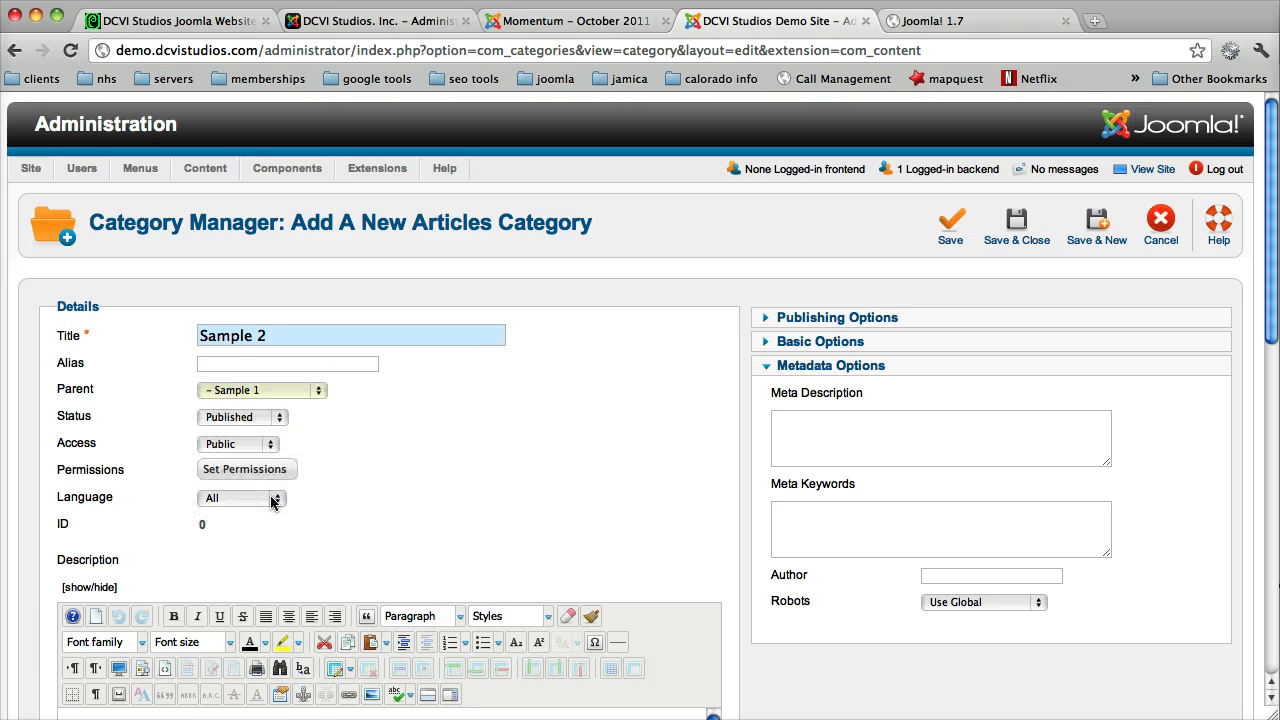
Step: Look over Sample 2's permissions and option panels, then save it with Save & New
scroll(474, 460, "down", 5)
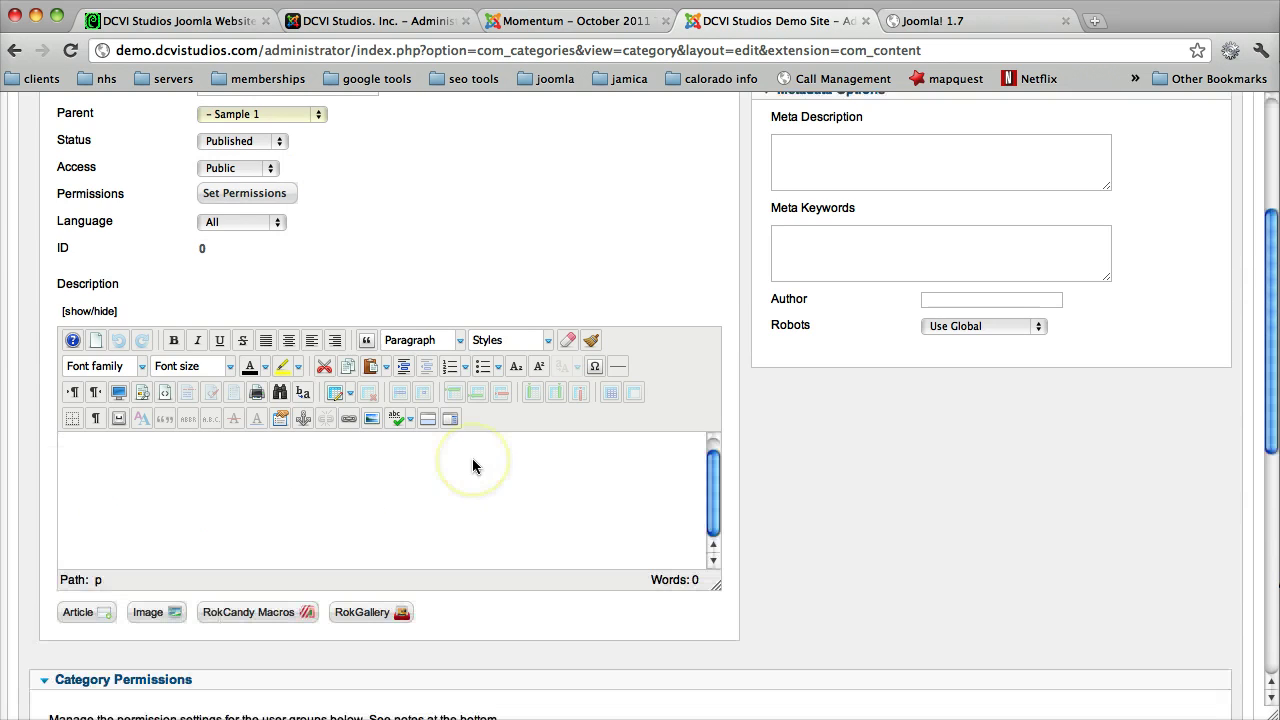
scroll(471, 463, "up", 5)
left_click(241, 416)
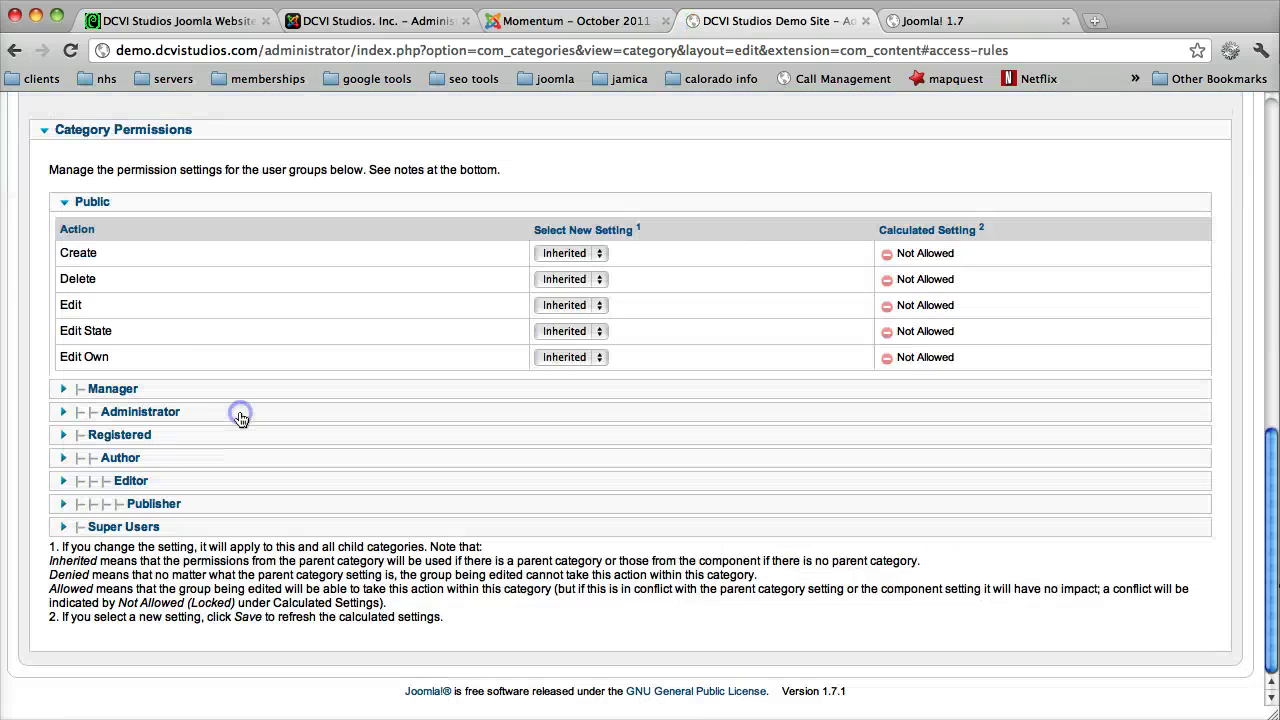
scroll(346, 354, "up", 10)
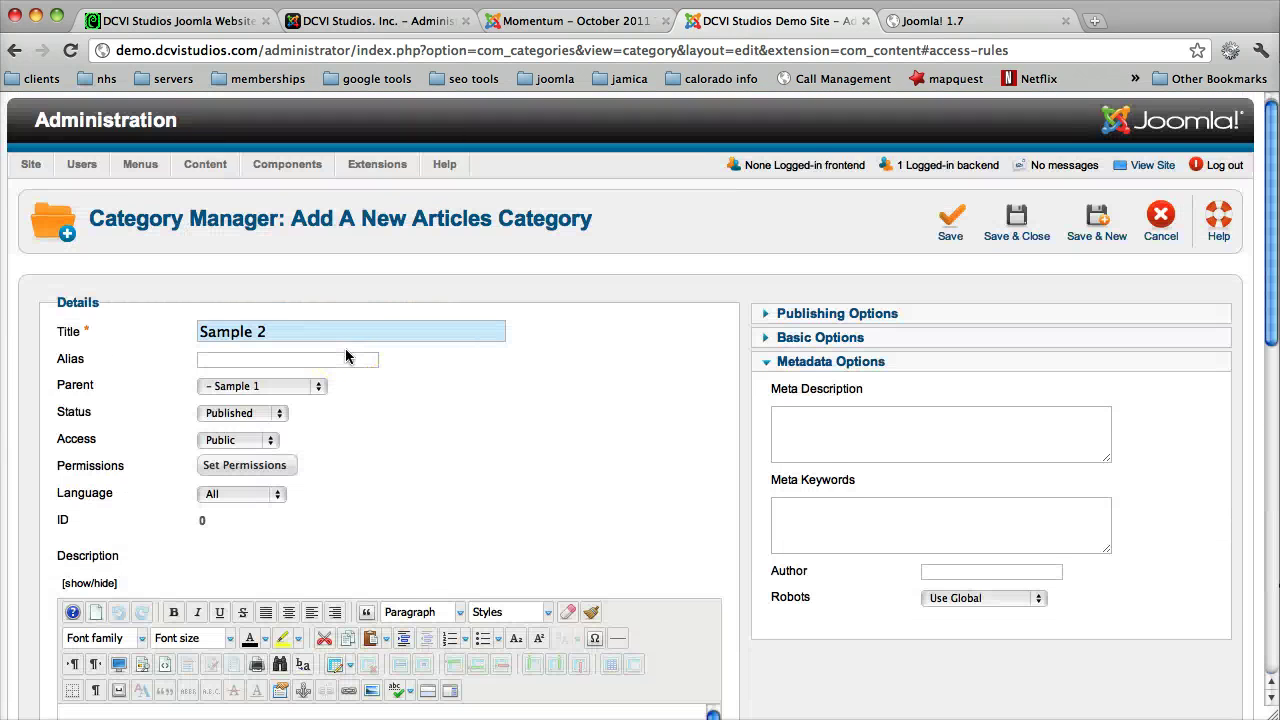
scroll(346, 354, "down", 2)
left_click(868, 243)
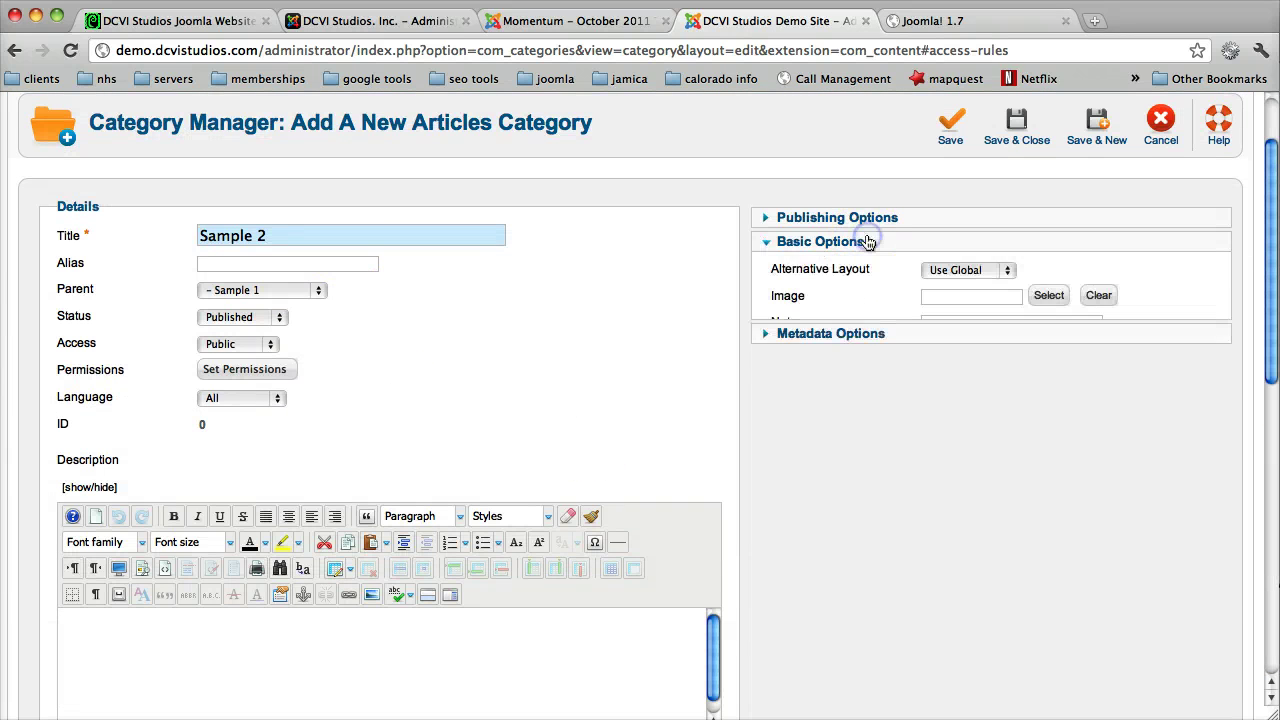
left_click(866, 219)
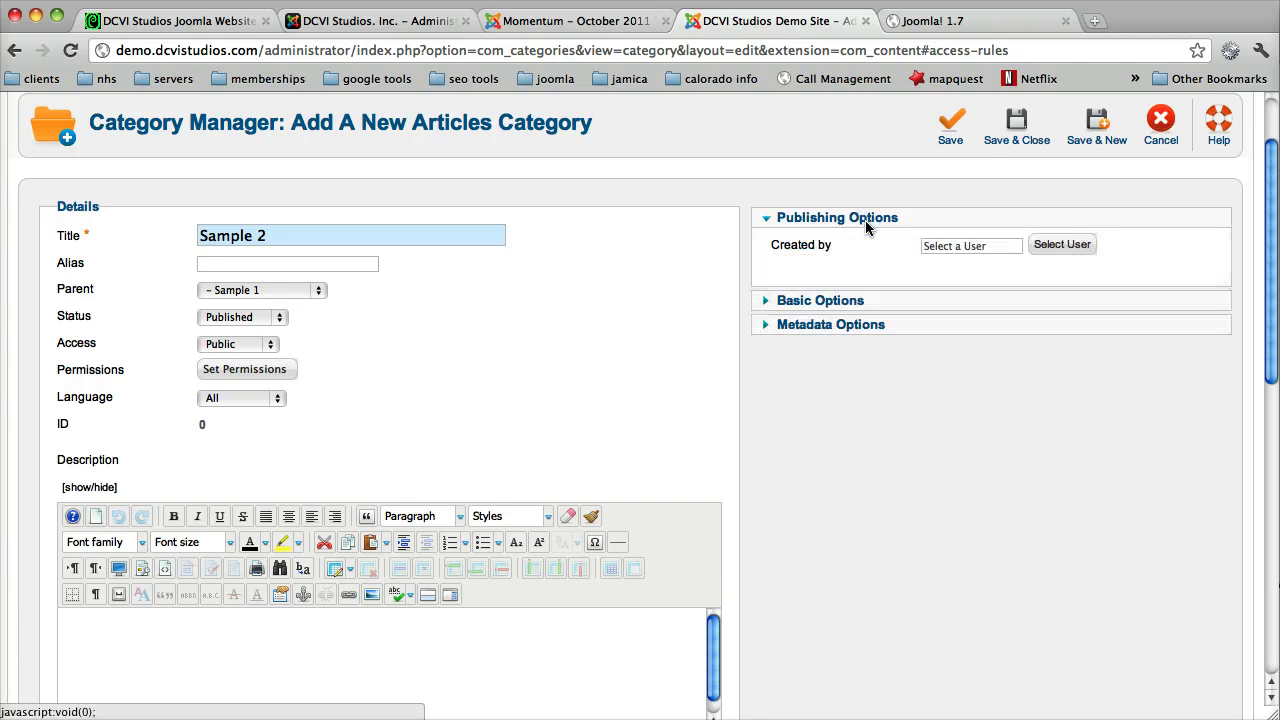
left_click(1102, 133)
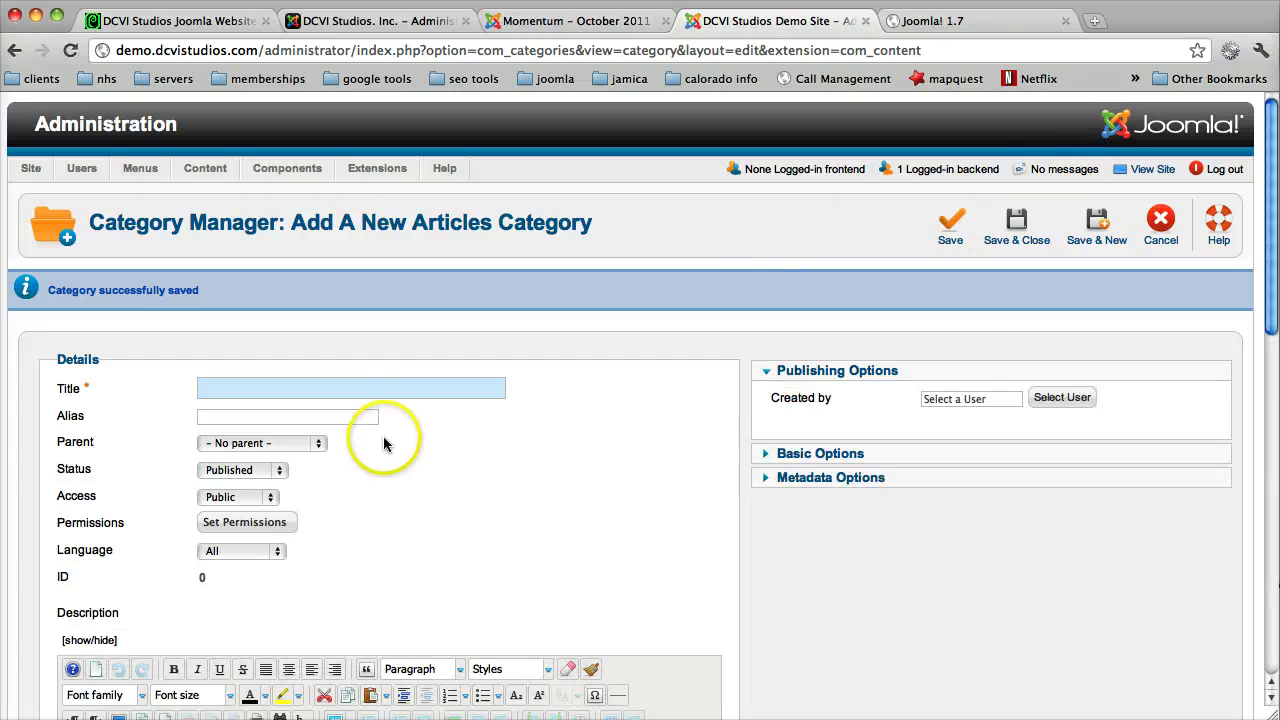
Step: Create category 'Sample 3' under parent Sample 2 and save it with Save & New
type("Sa")
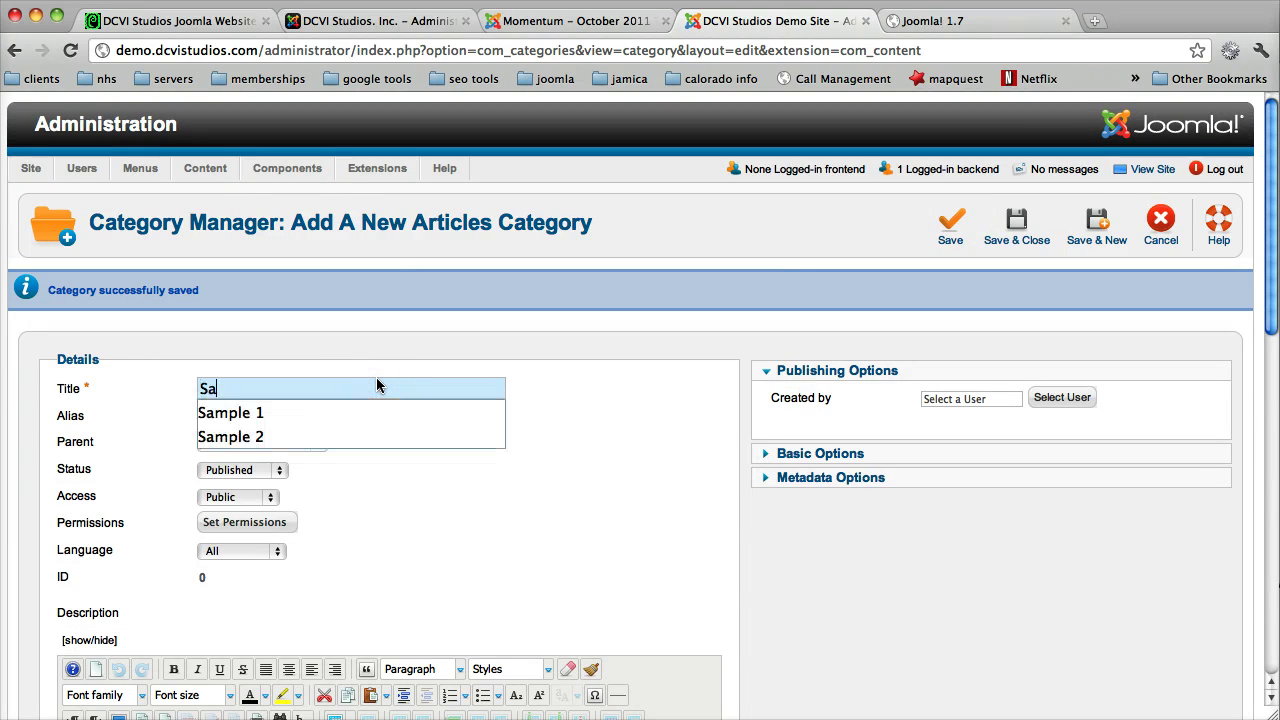
type("mple 3")
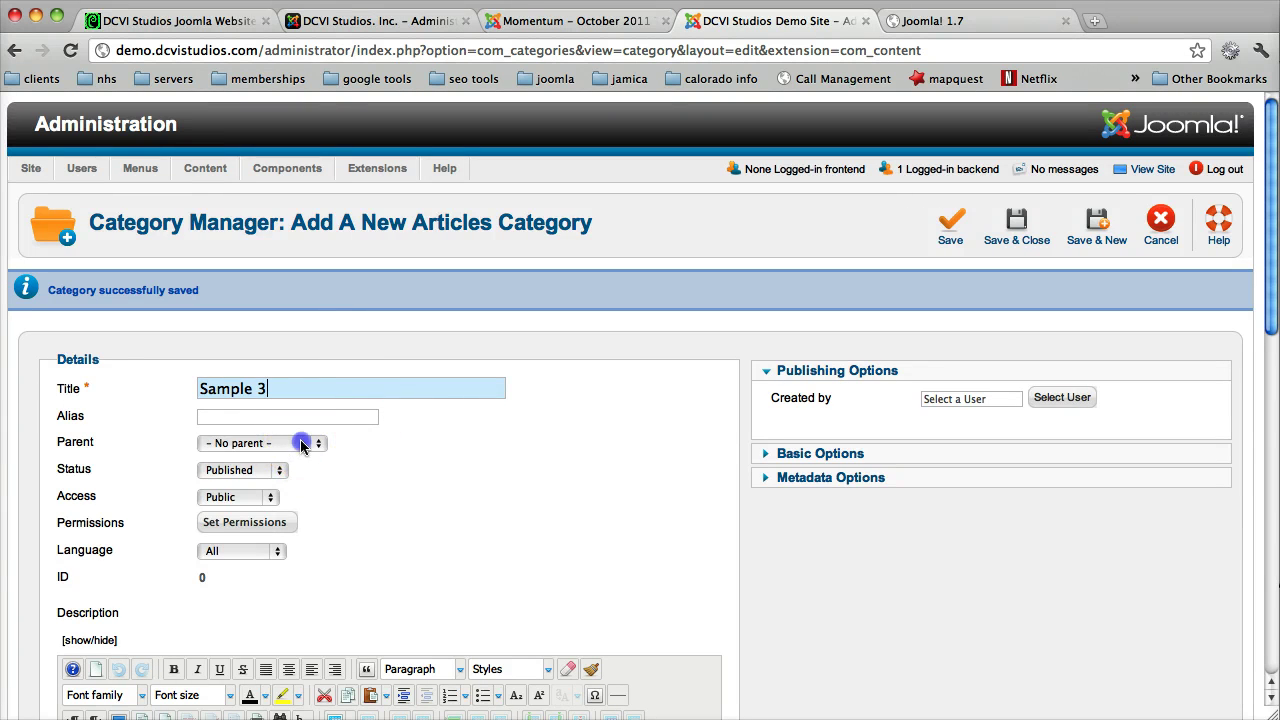
left_click(300, 442)
left_click(286, 560)
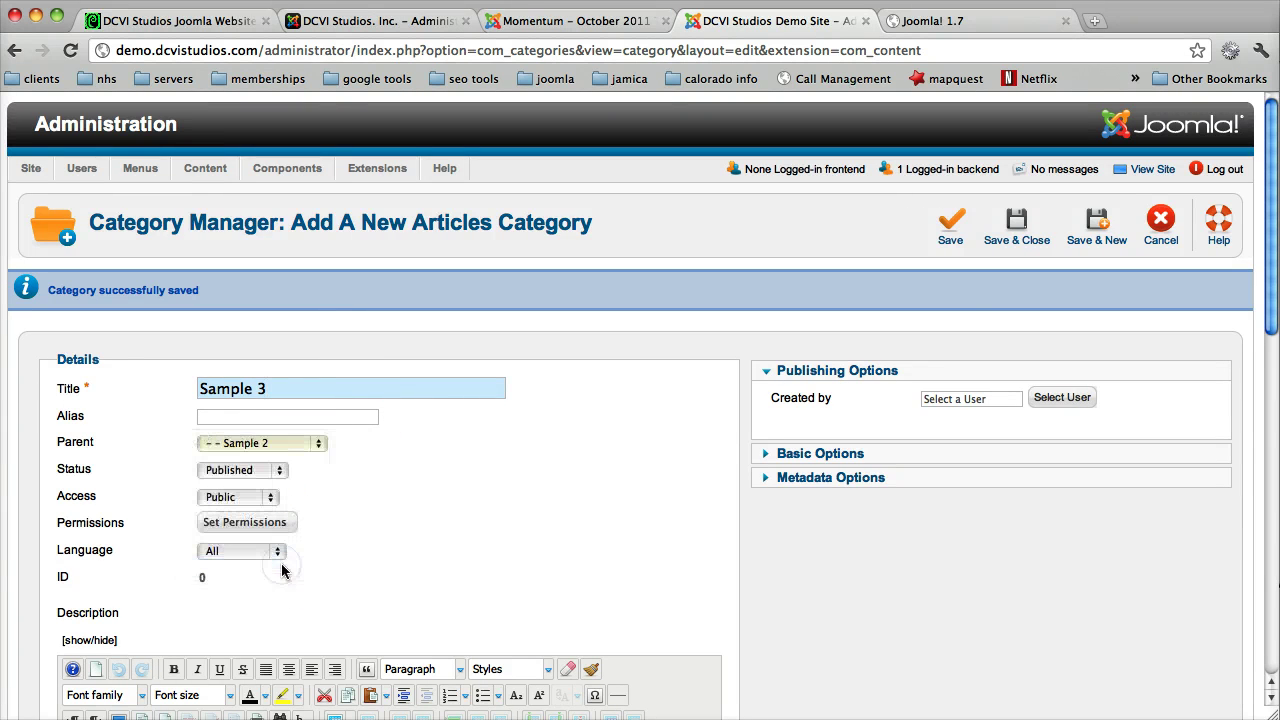
left_click(1093, 228)
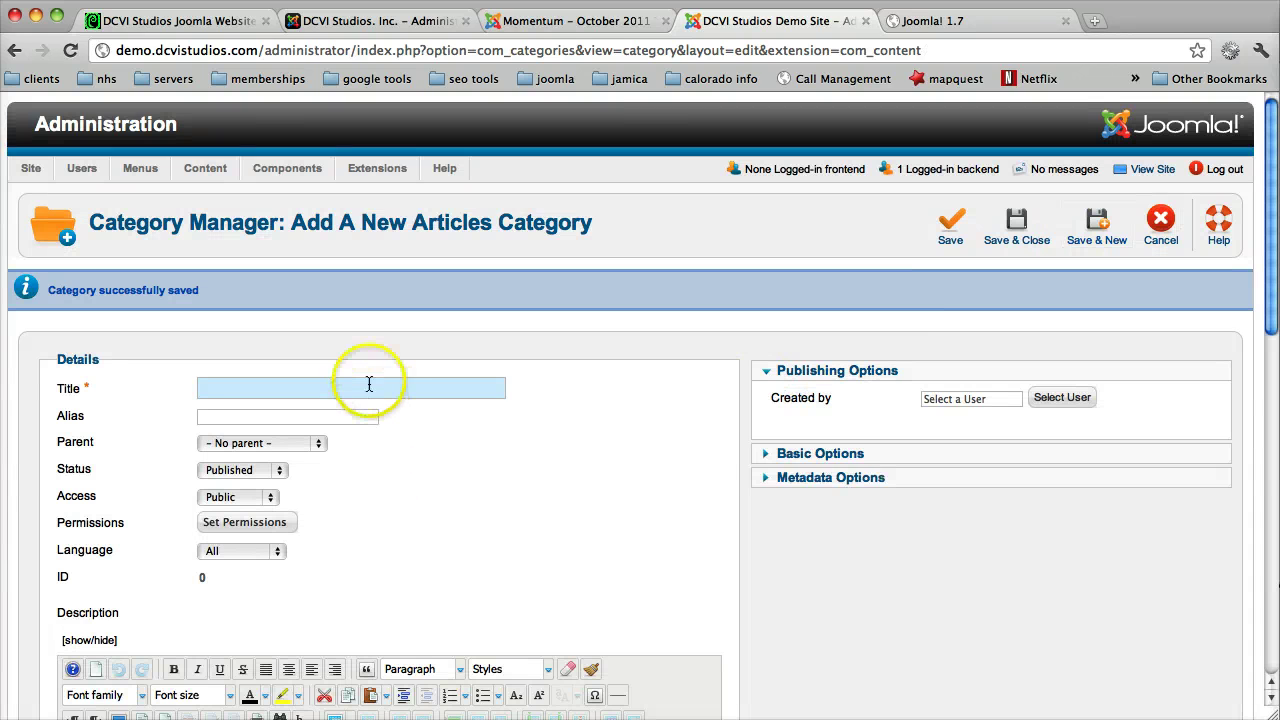
Step: Create published category 'Sample 4' under parent Sample 3, then save and close
left_click(368, 386)
type("Sa")
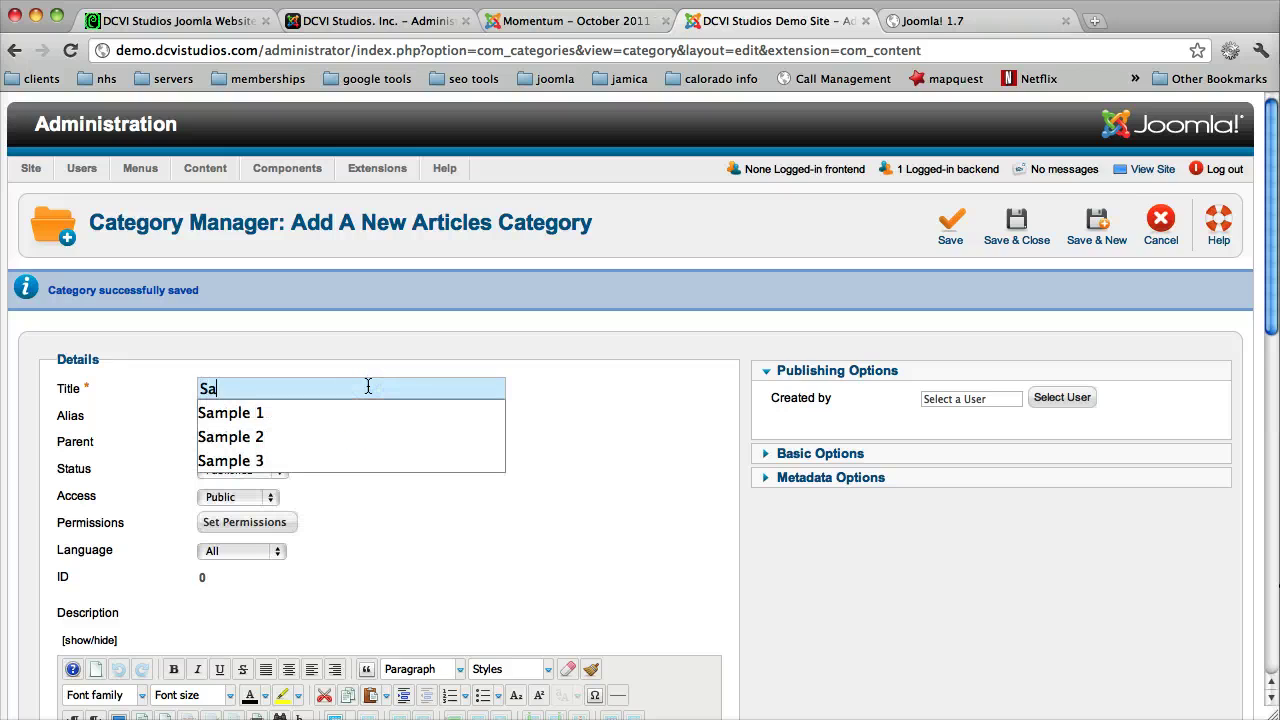
type("mple 4")
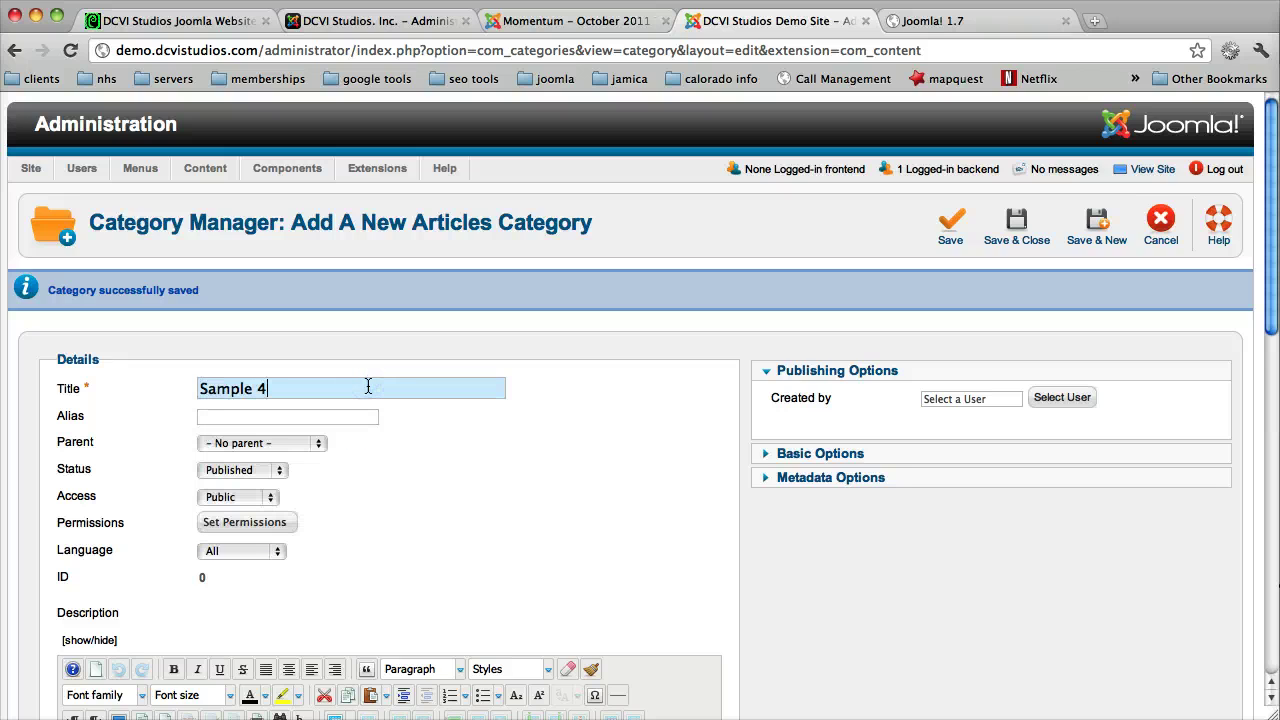
left_click(274, 471)
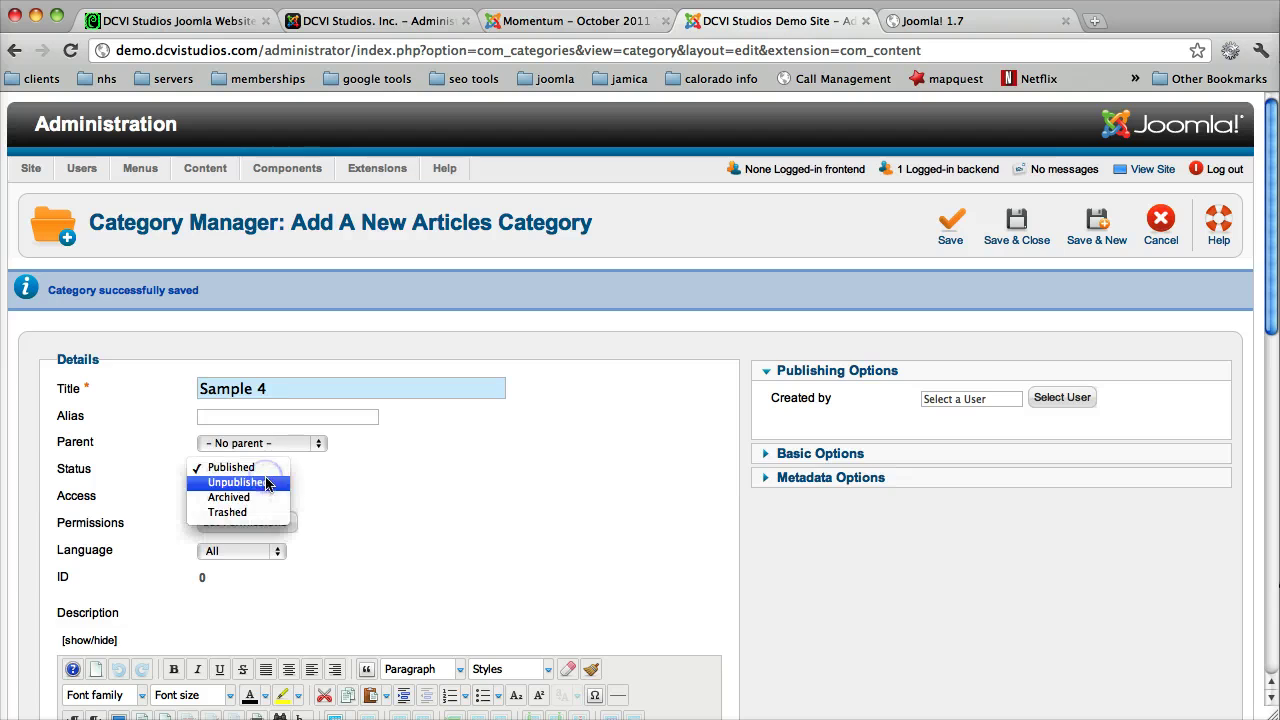
left_click(260, 441)
left_click(257, 437)
left_click(279, 583)
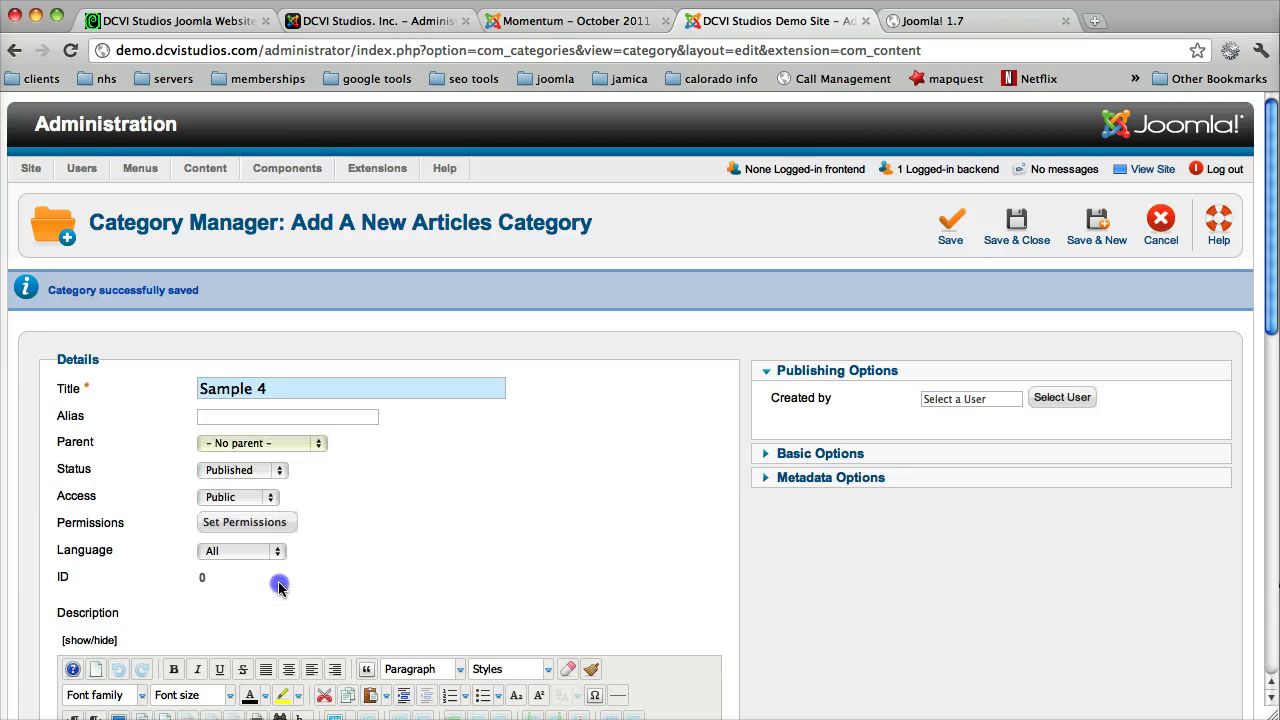
left_click(297, 450)
left_click(303, 574)
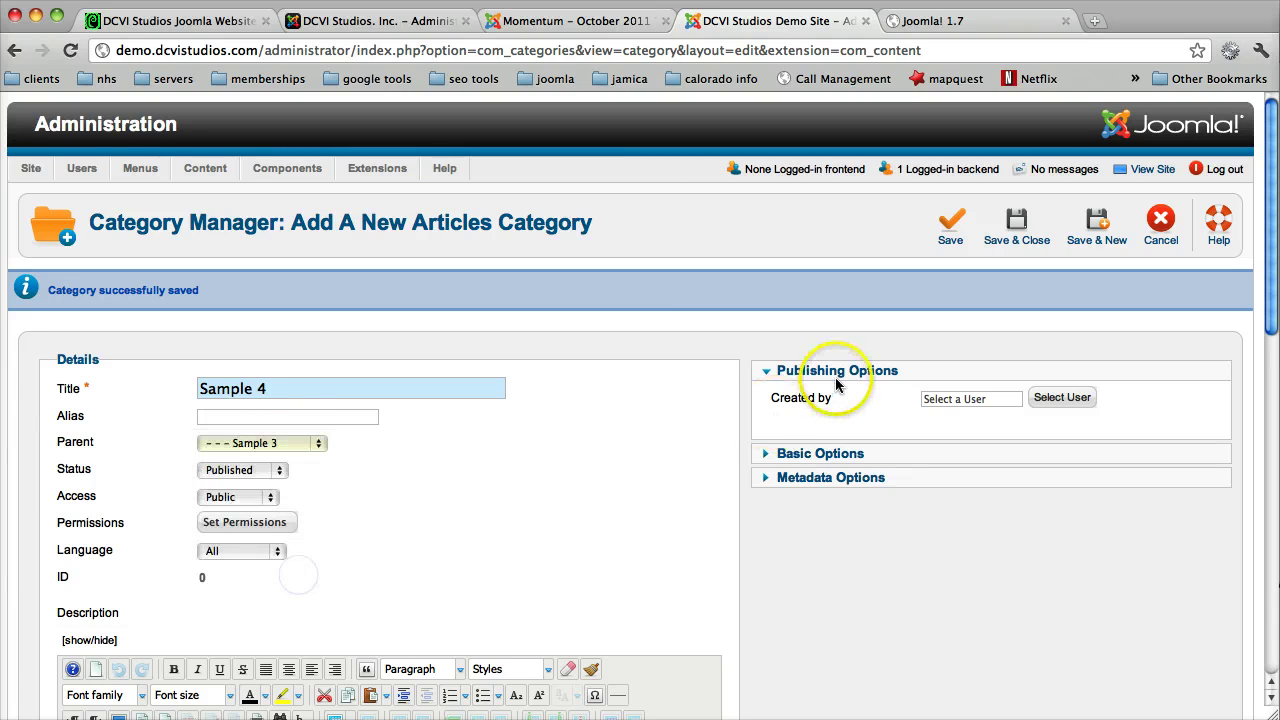
left_click(1026, 230)
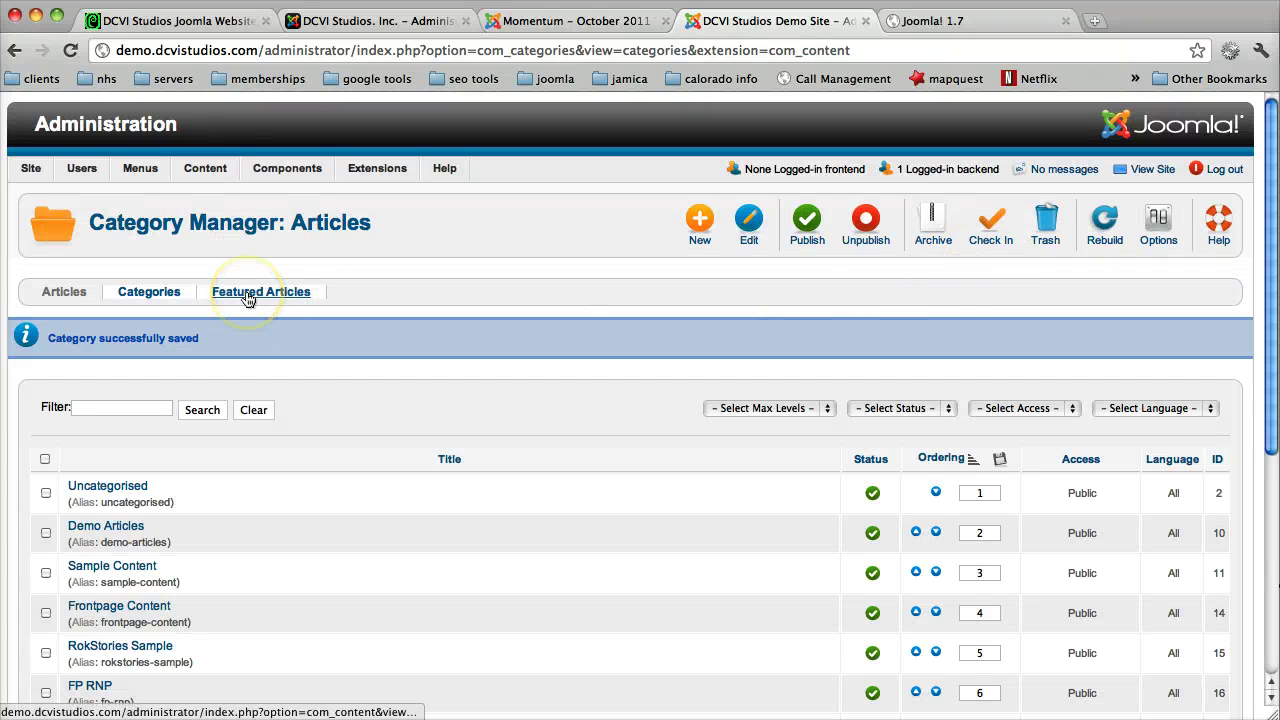
Step: Review the nested Sample 1–4 chain and open the Max Levels dropdown showing depths 1–10
left_click(428, 337)
scroll(428, 333, "down", 5)
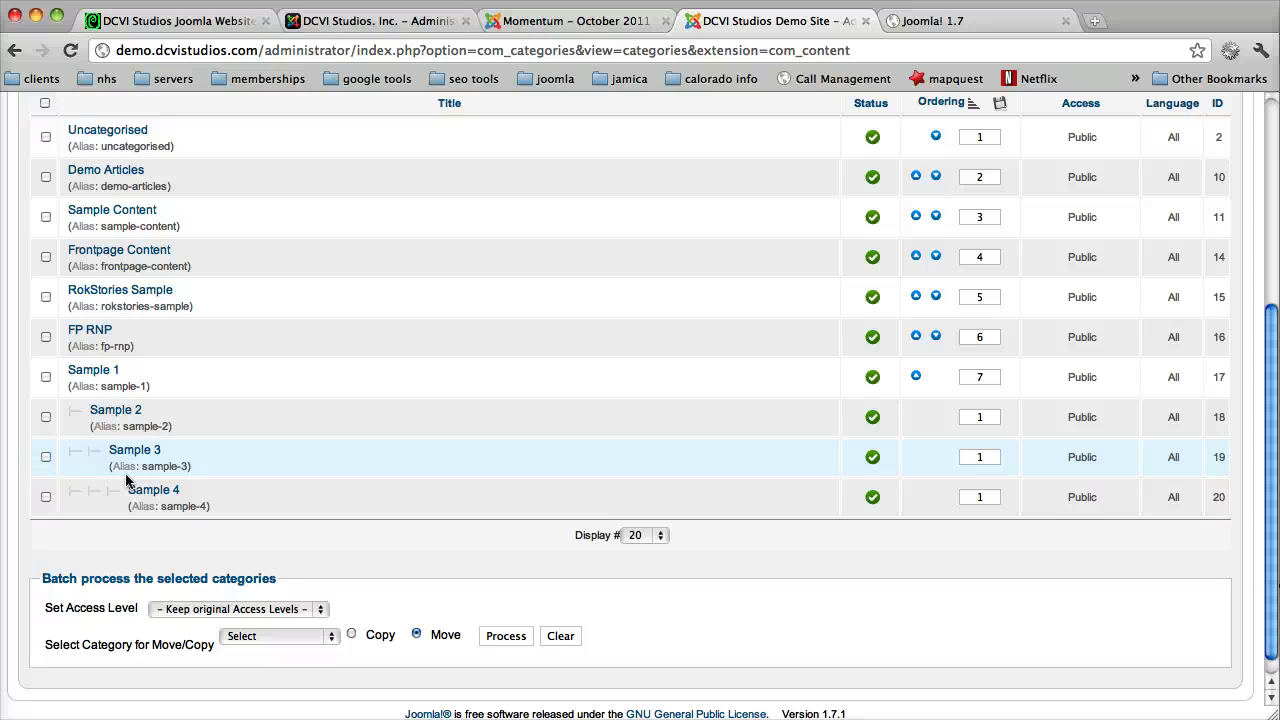
scroll(126, 480, "up", 5)
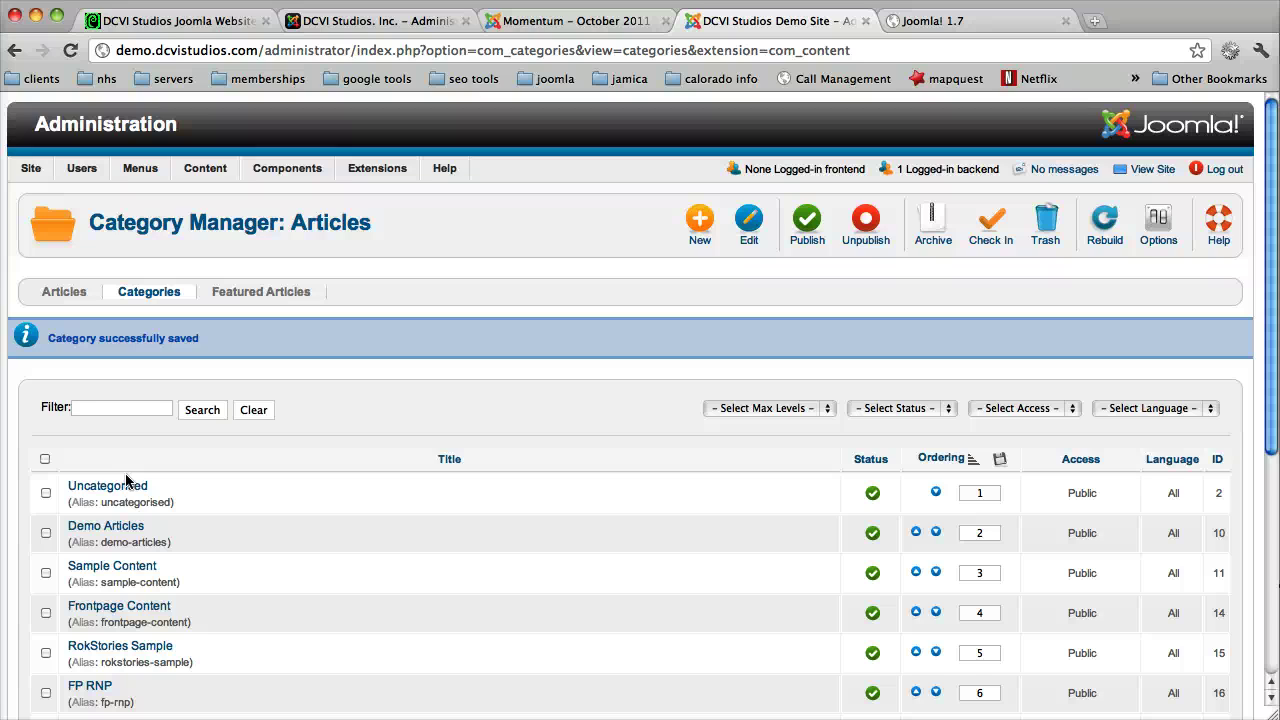
scroll(252, 451, "down", 3)
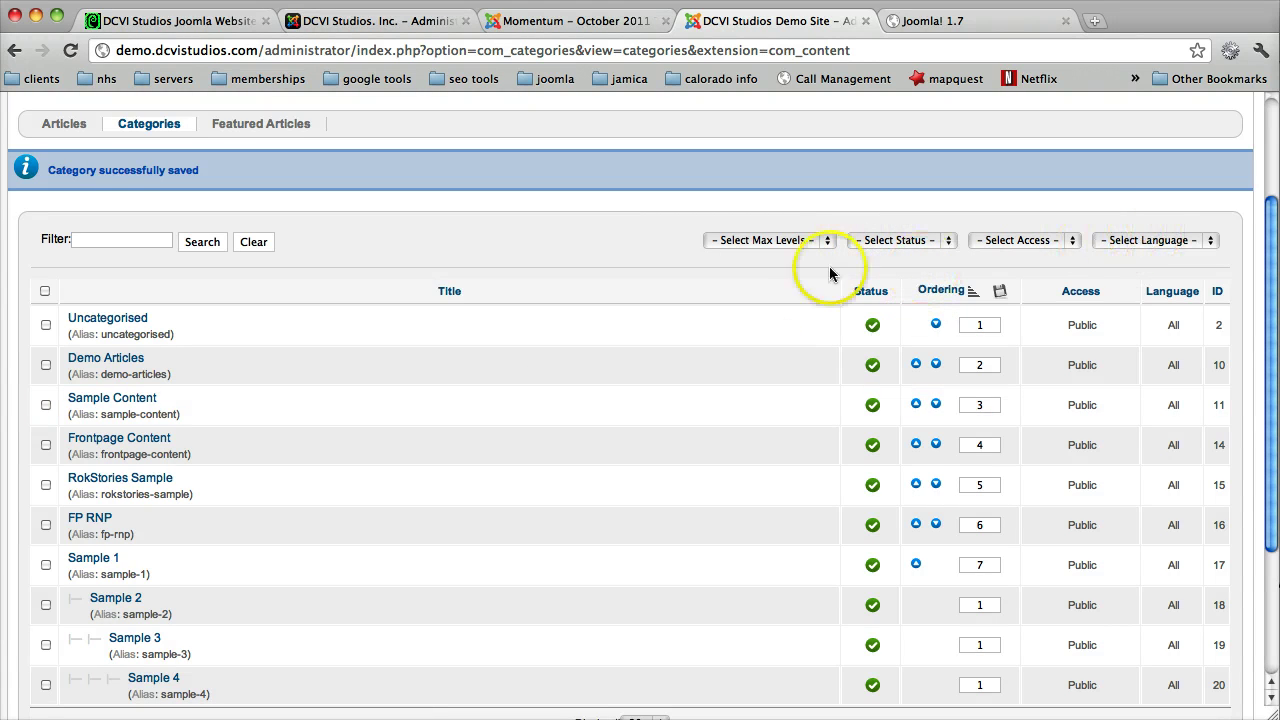
left_click(829, 241)
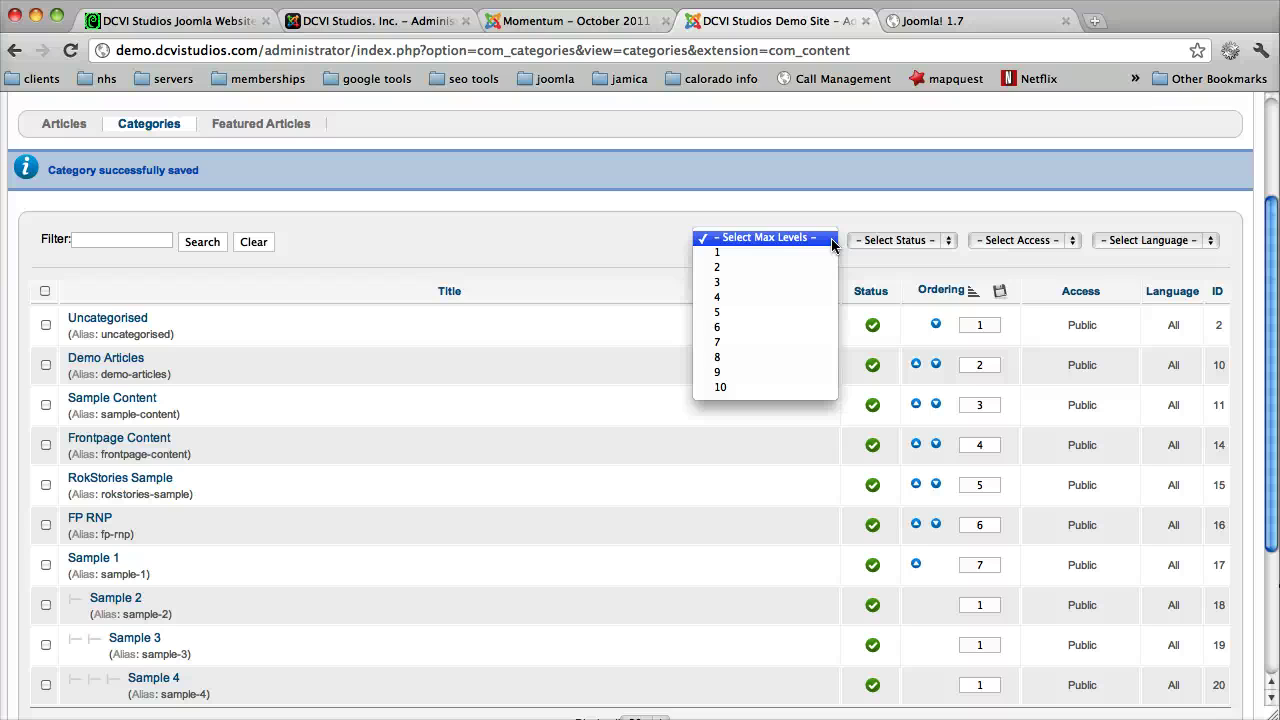
Step: Limit the category list to 2 levels and check the Status filter choices without changing them
left_click(808, 252)
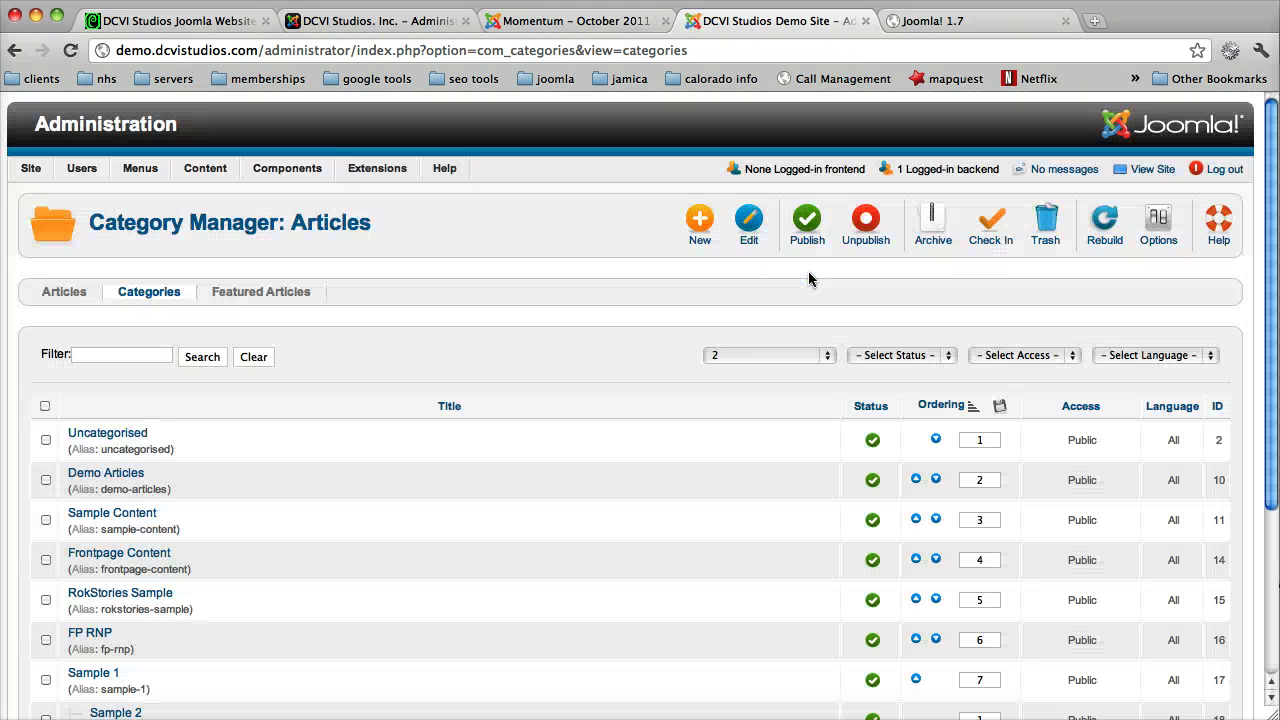
scroll(808, 275, "down", 2)
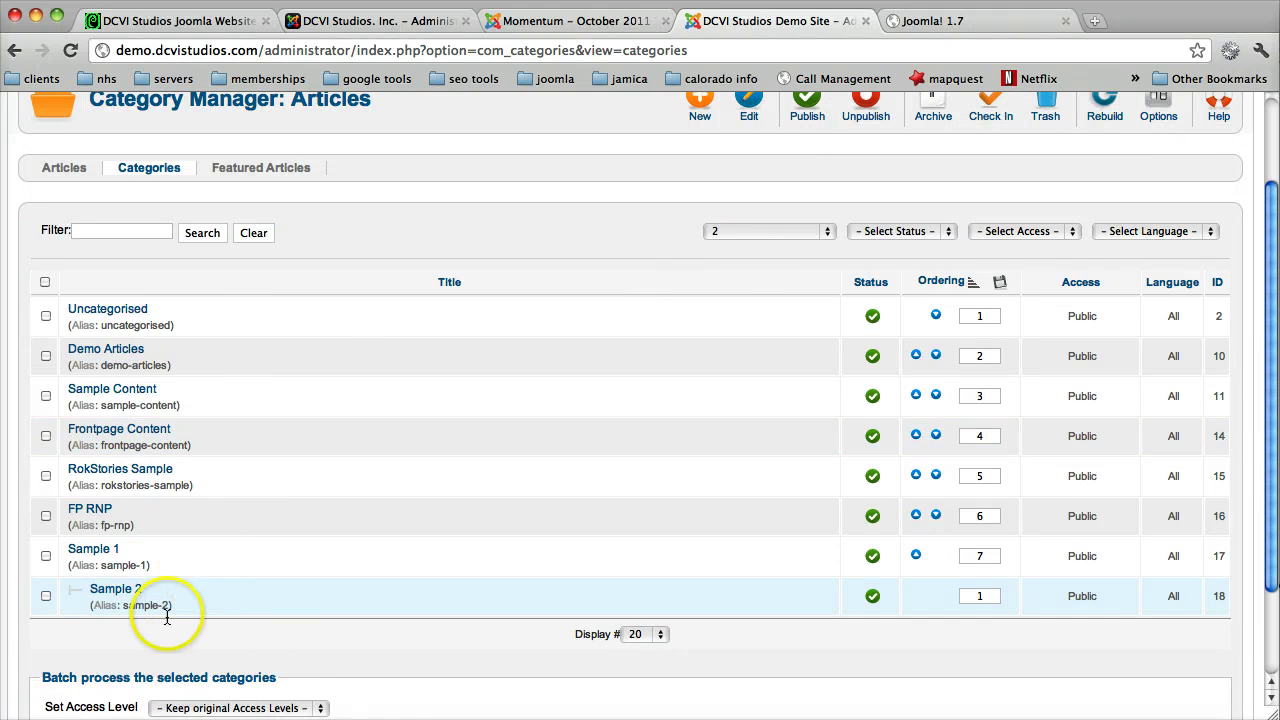
left_click(893, 237)
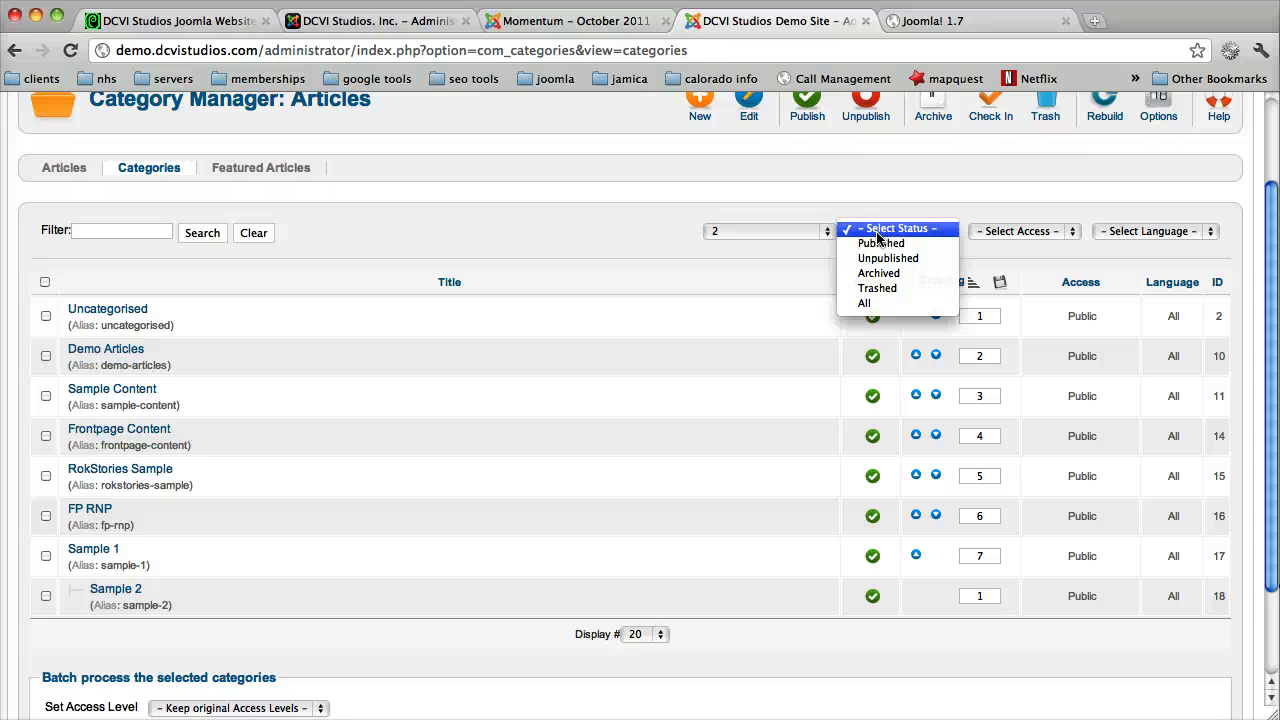
left_click(779, 274)
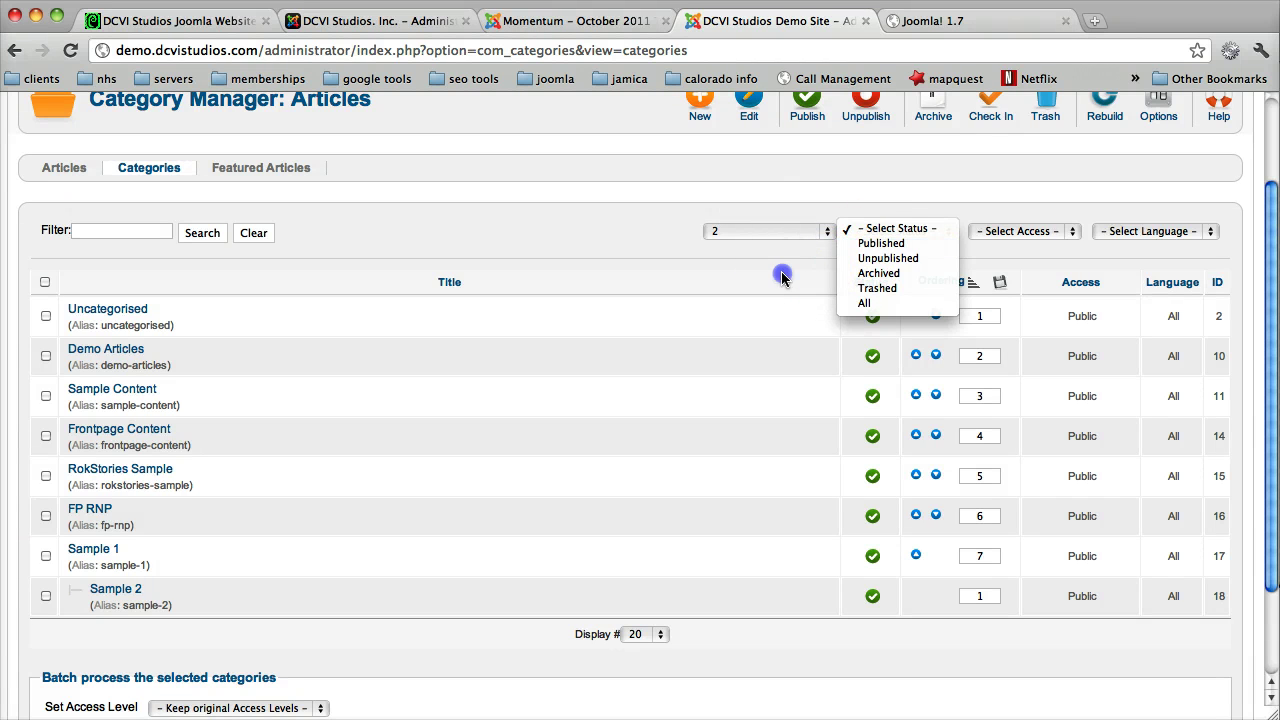
Step: Browse the Access level and Language filter choices without applying either
left_click(1013, 240)
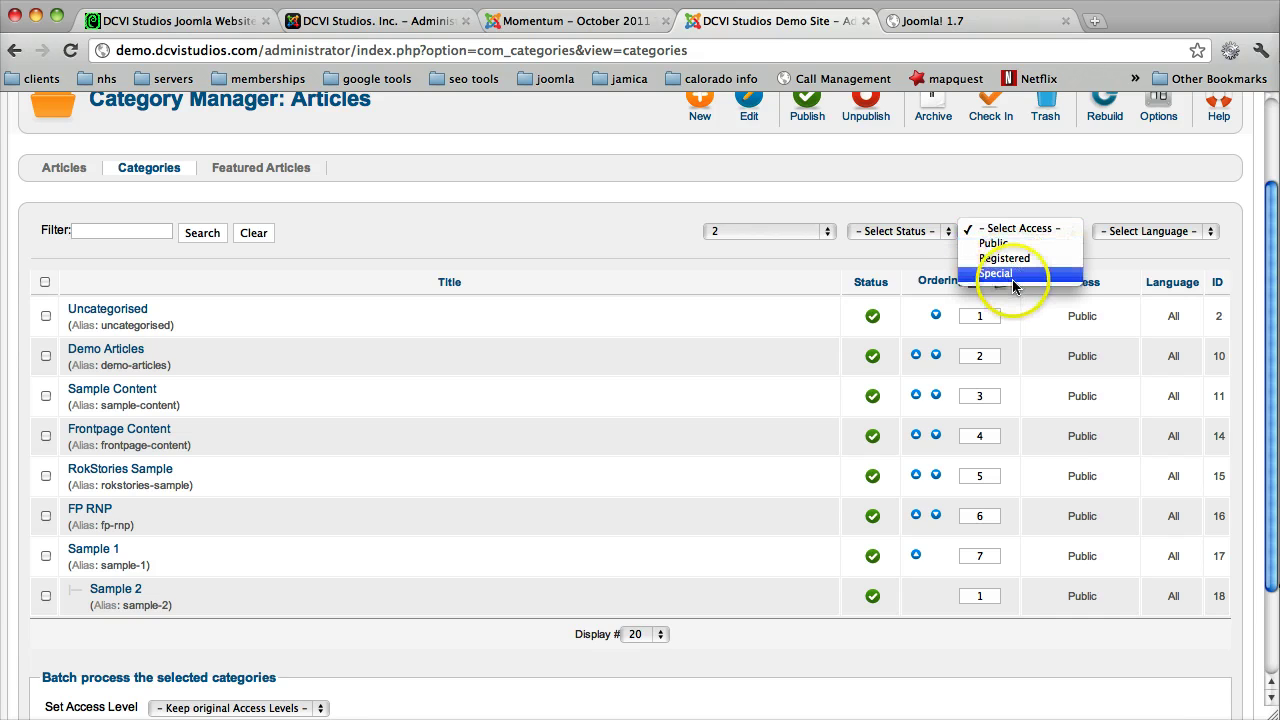
left_click(1014, 241)
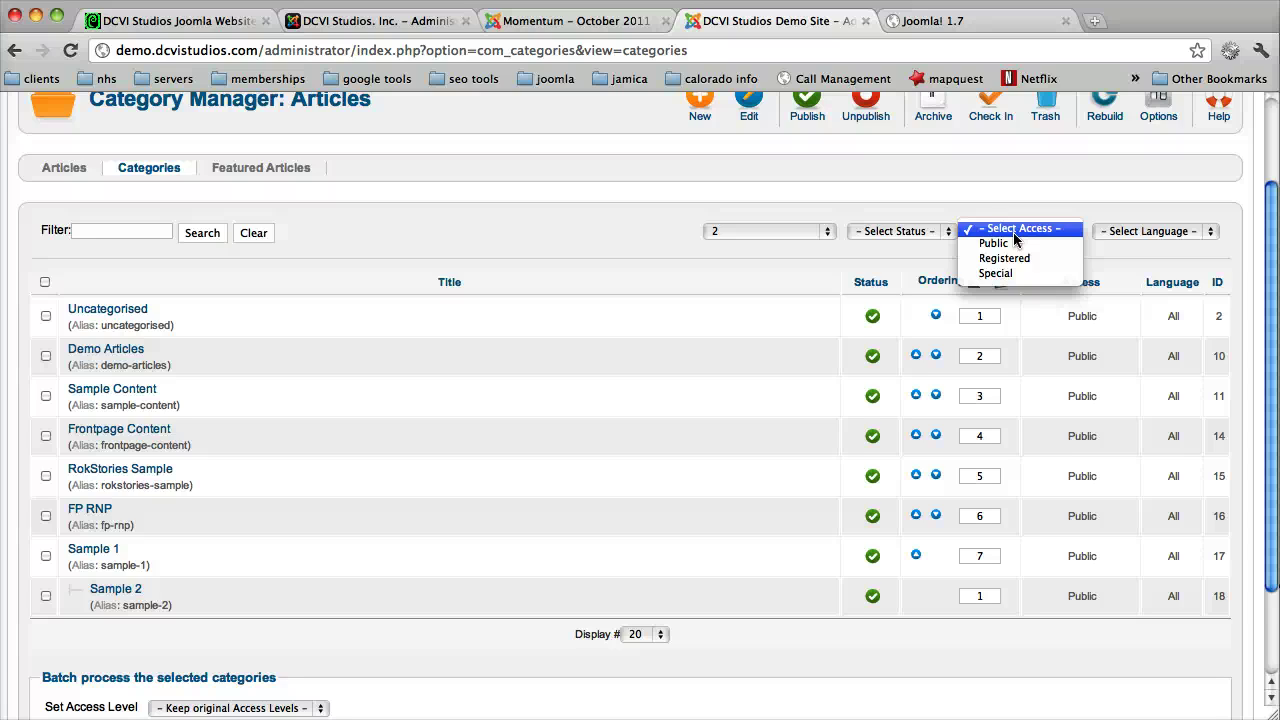
left_click(1017, 238)
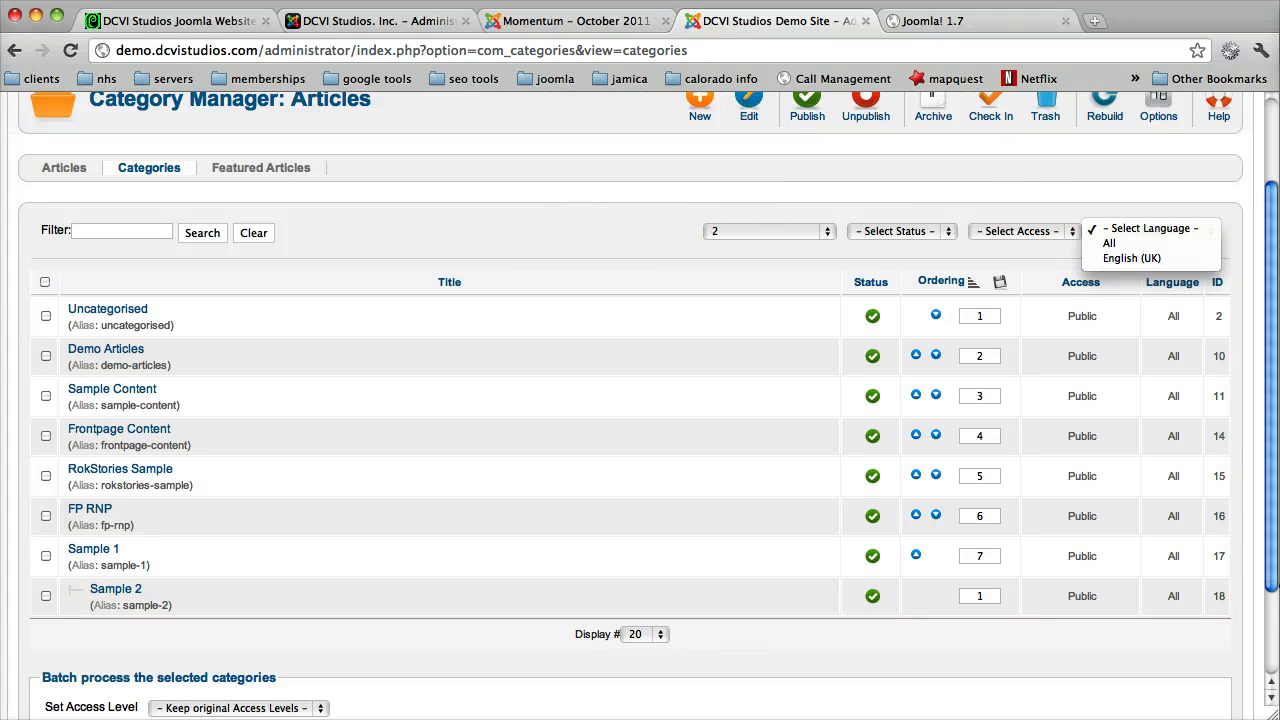
left_click(1262, 130)
scroll(1262, 130, "up", 2)
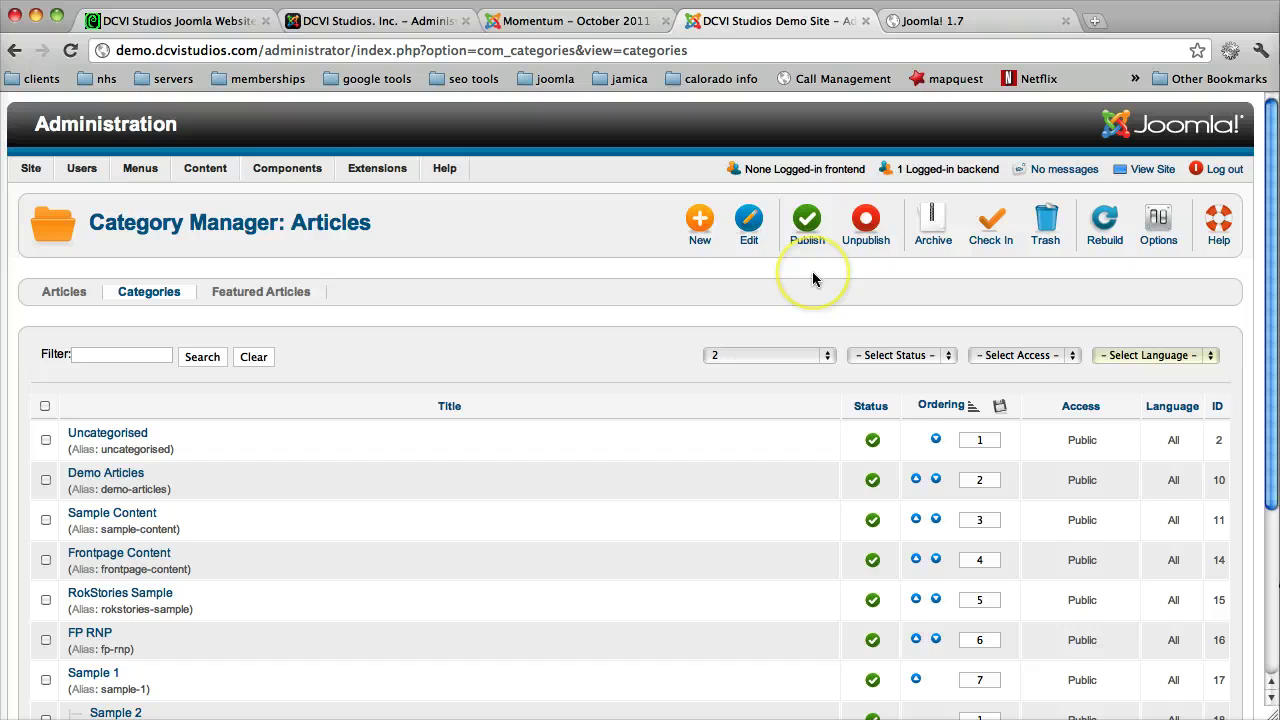
Step: Inspect the Uncategorised and Sample Content ordering fields, then switch to the Articles list
scroll(812, 275, "down", 3)
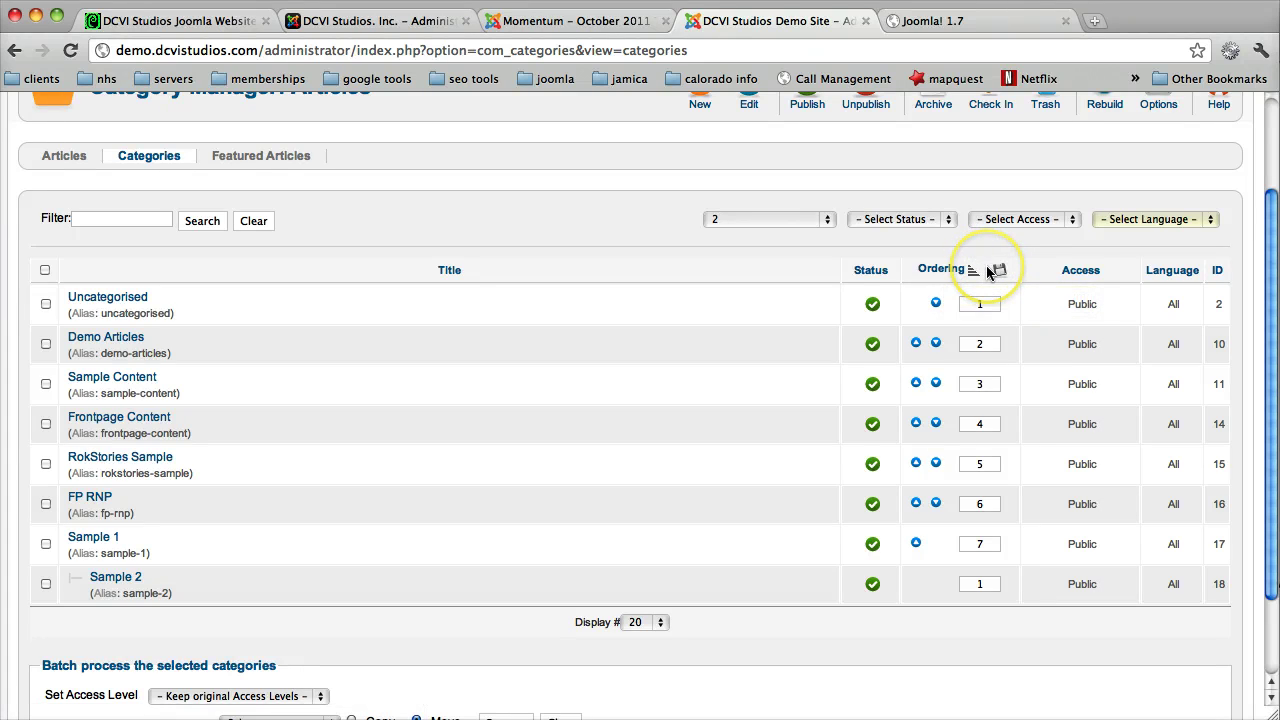
left_click(990, 304)
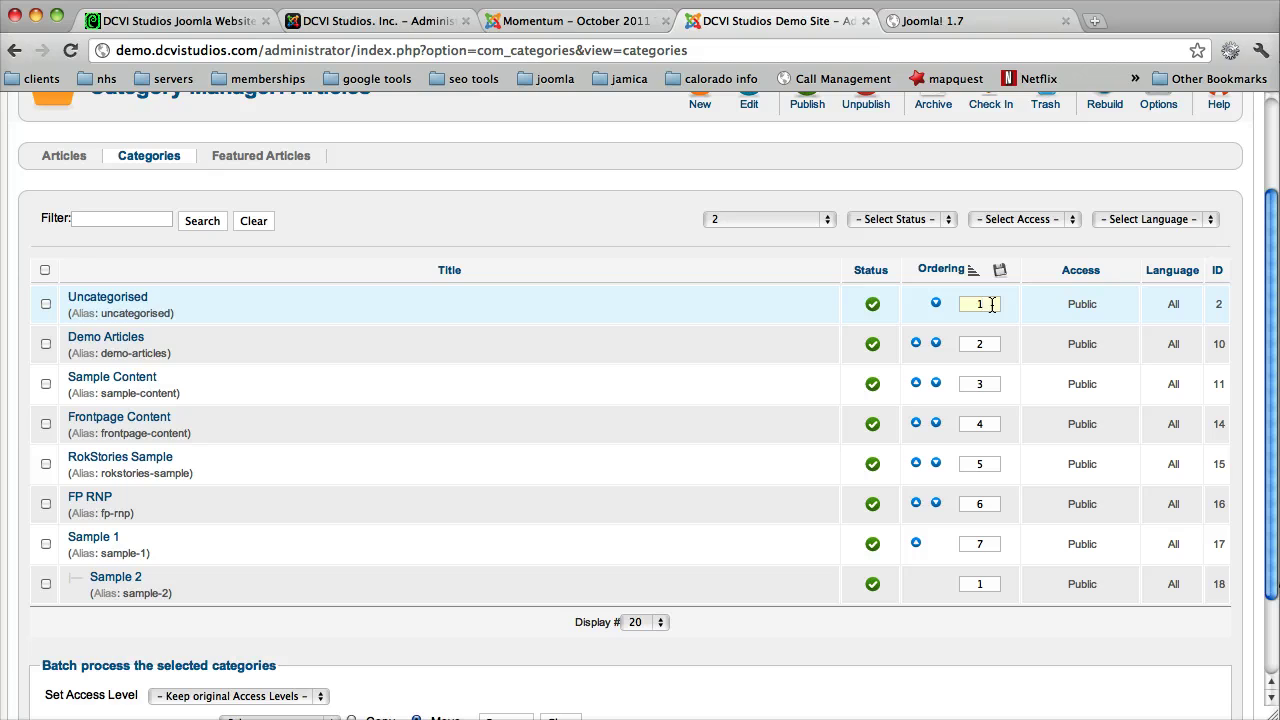
left_click(991, 384)
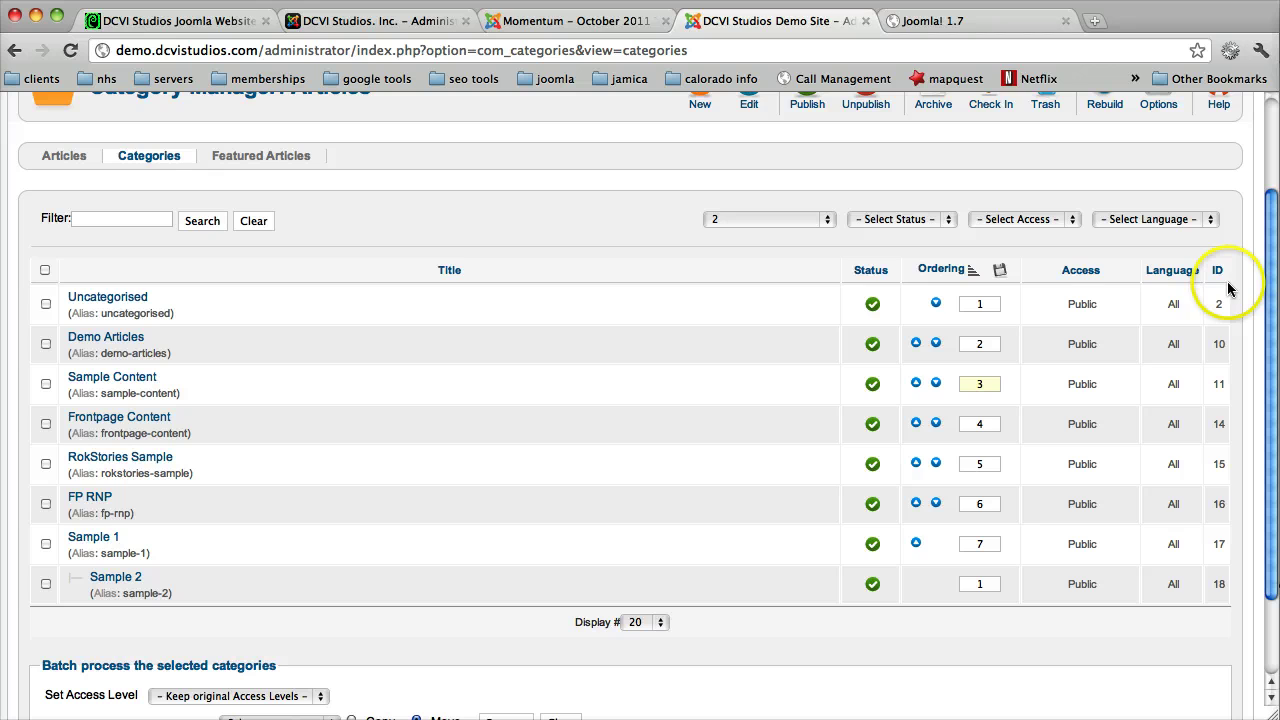
left_click(66, 156)
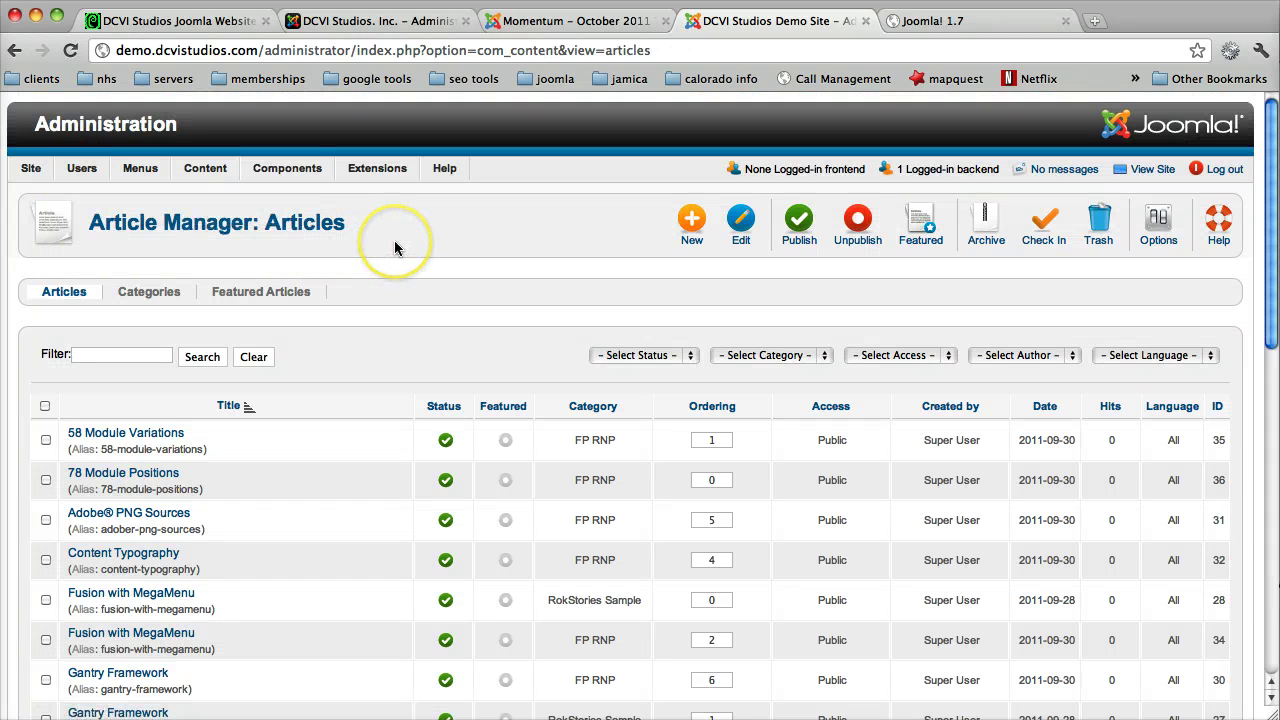
left_click(380, 341)
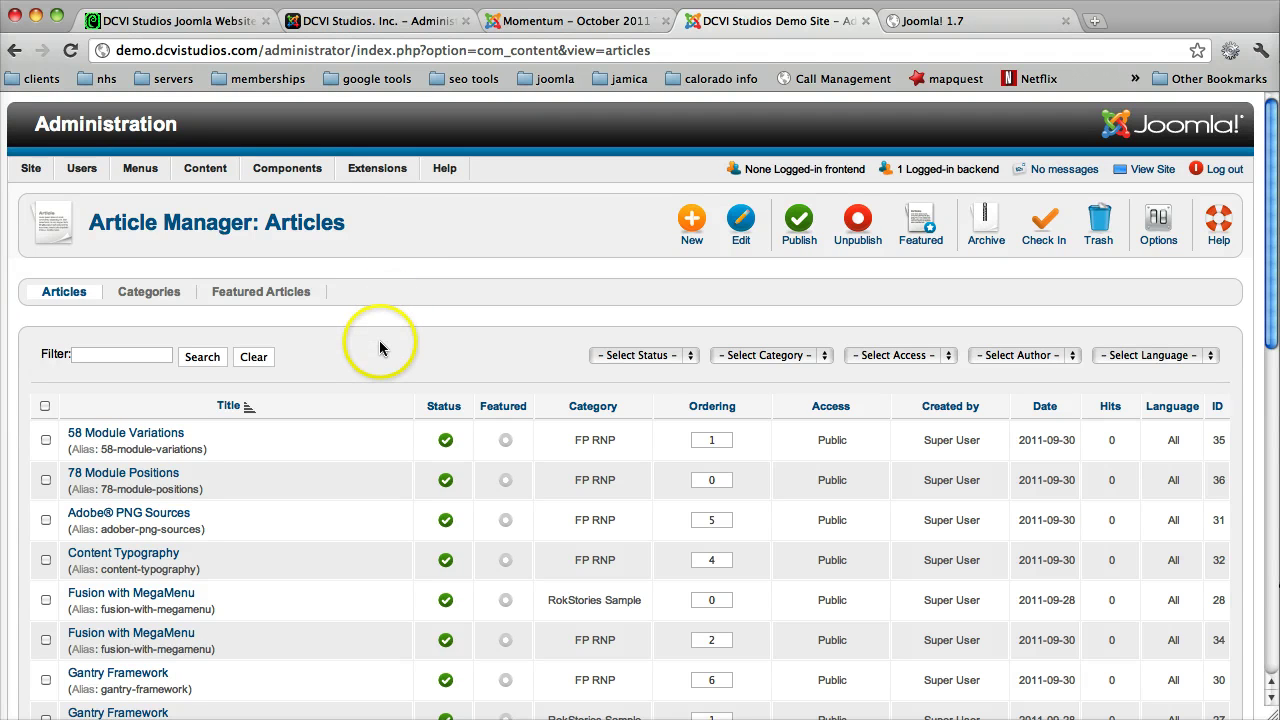
scroll(379, 341, "down", 3)
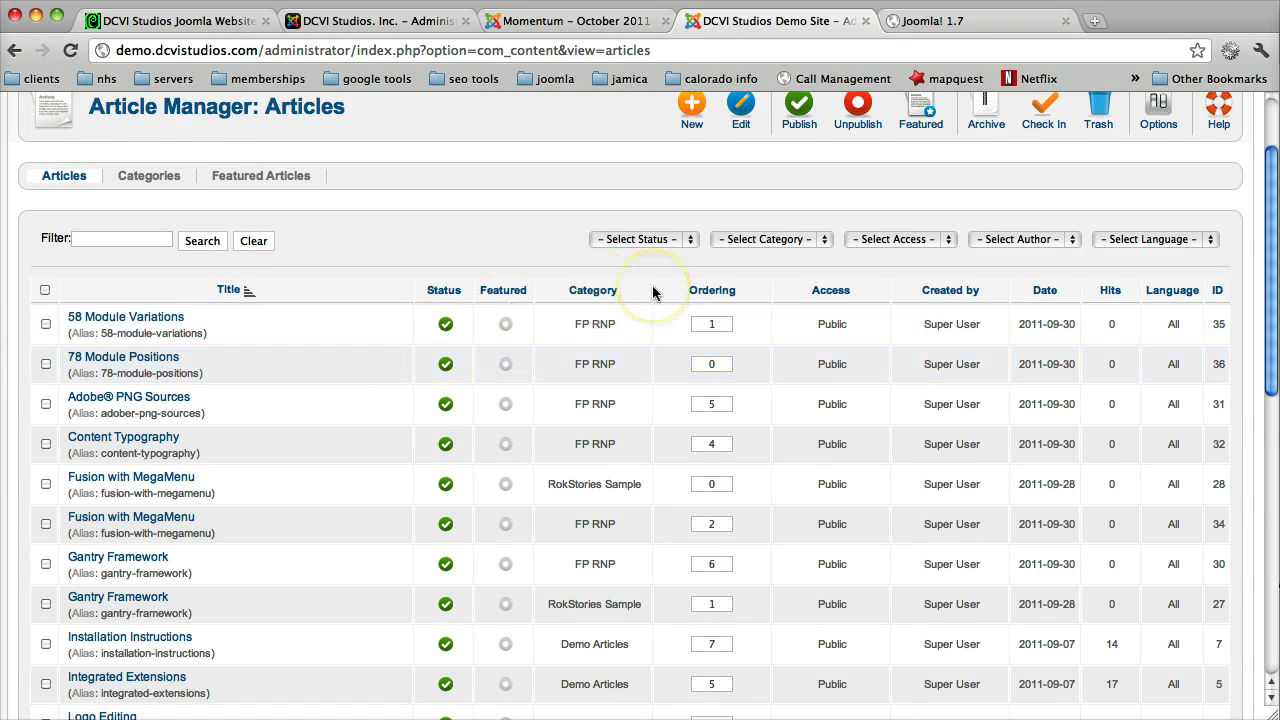
scroll(652, 290, "down", 10)
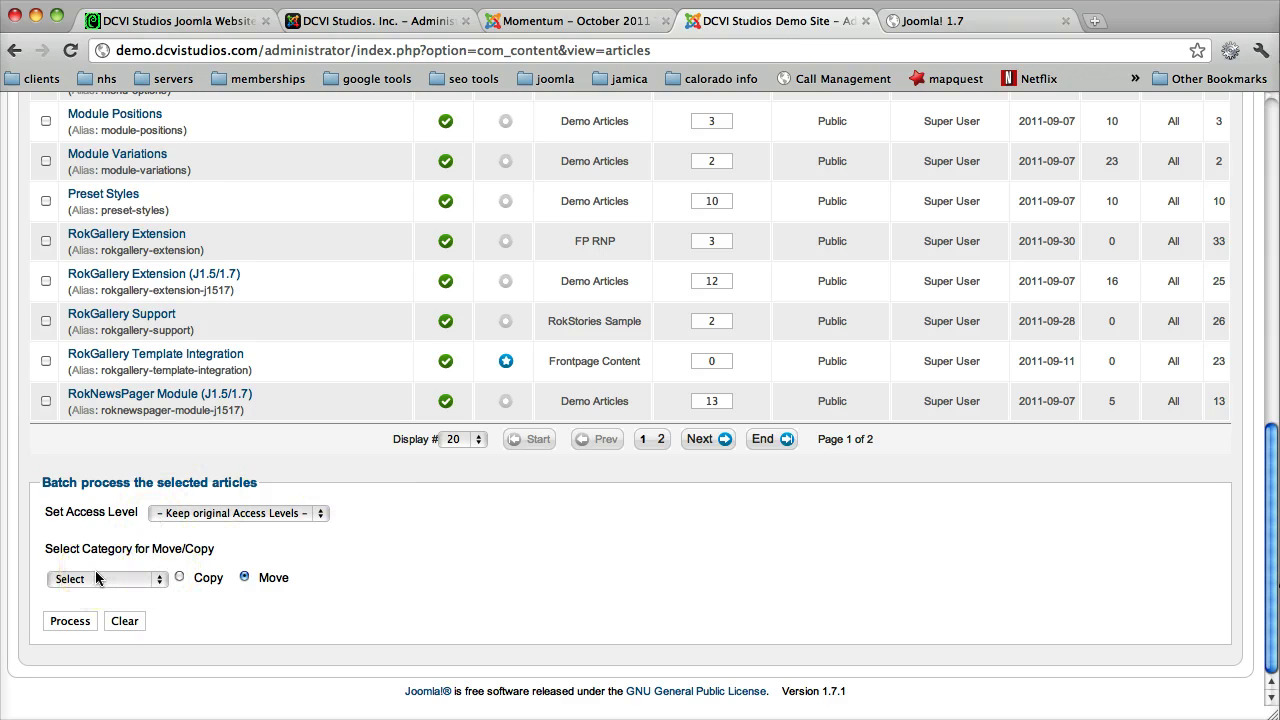
left_click(158, 577)
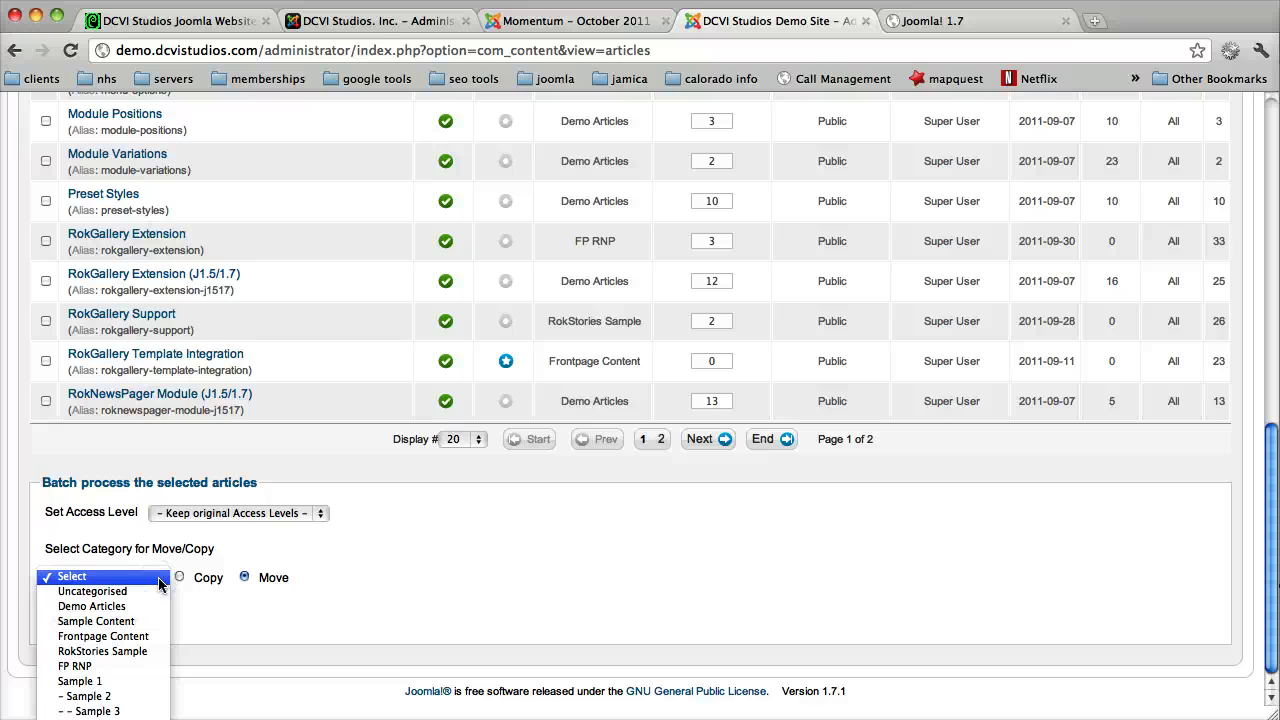
left_click(158, 580)
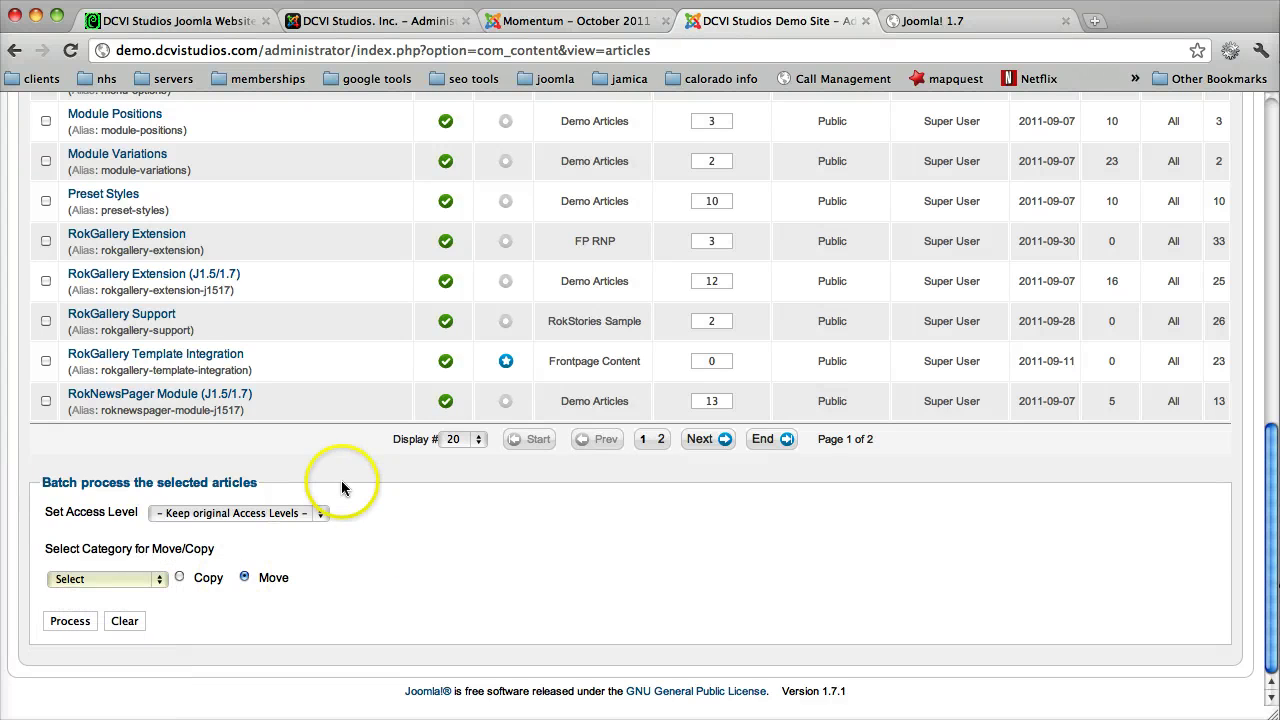
scroll(341, 478, "up", 15)
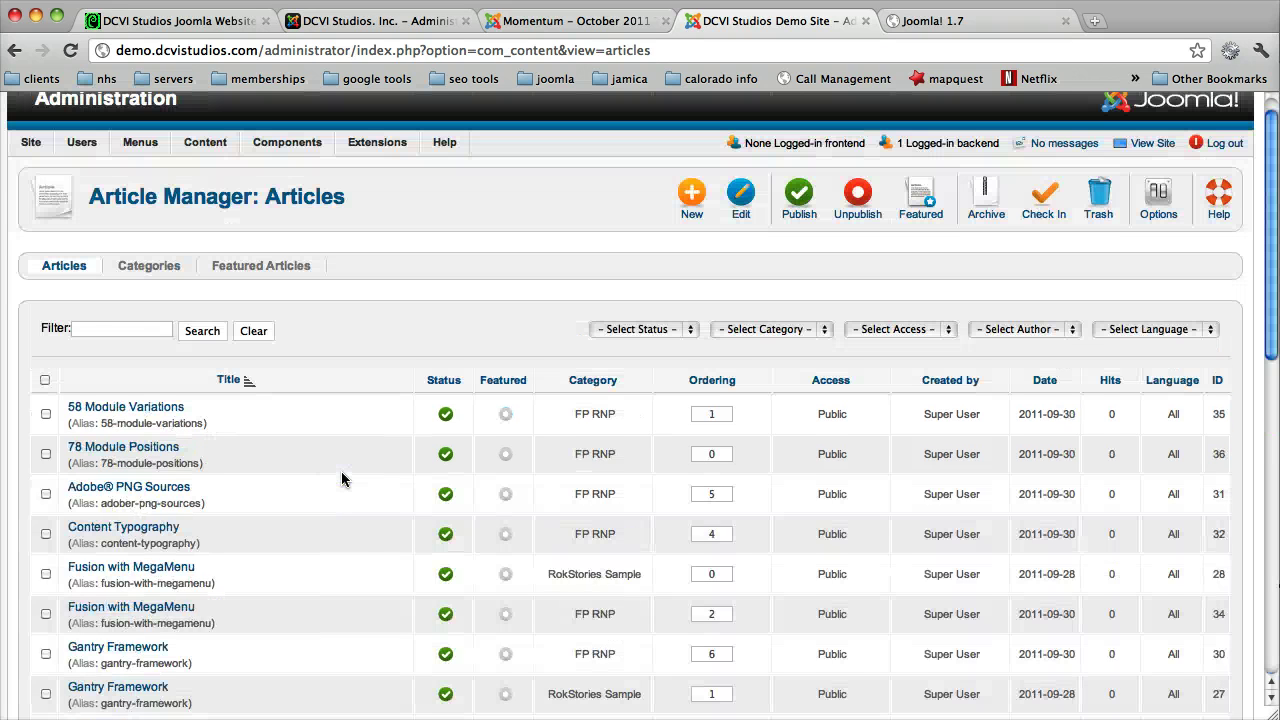
scroll(341, 478, "down", 2)
scroll(341, 478, "up", 1)
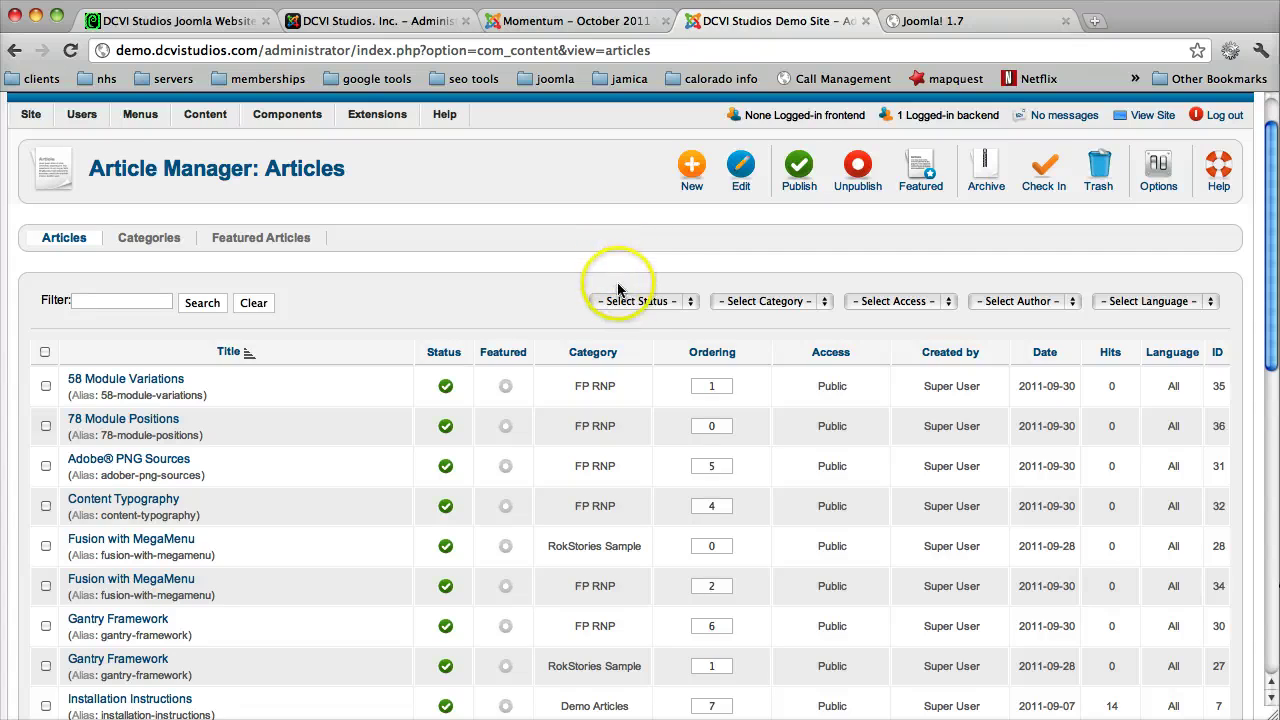
left_click(156, 301)
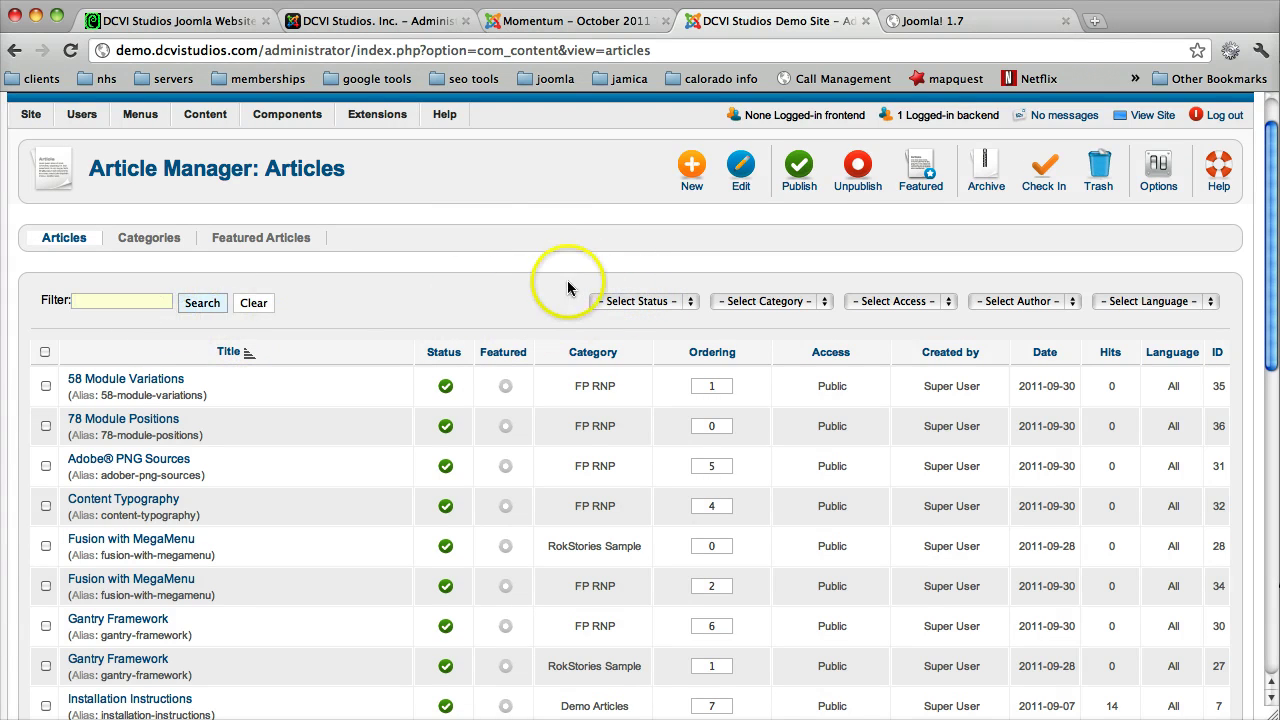
left_click(645, 301)
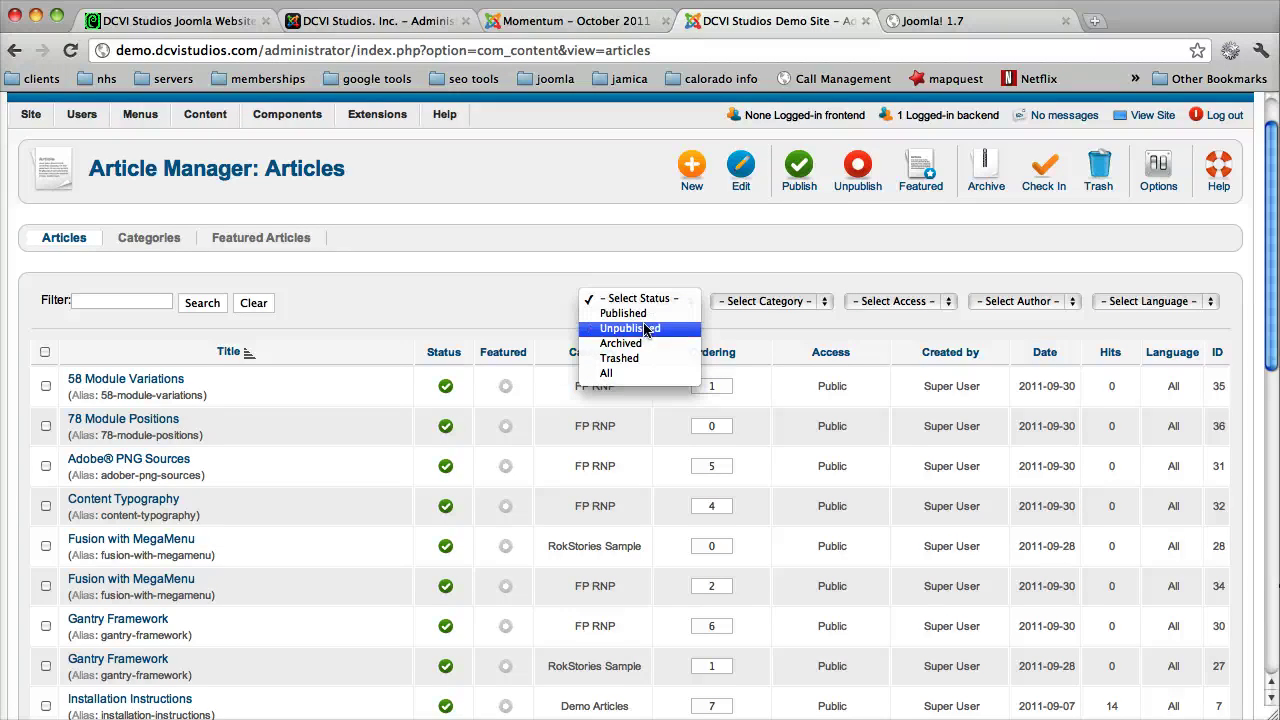
left_click(640, 374)
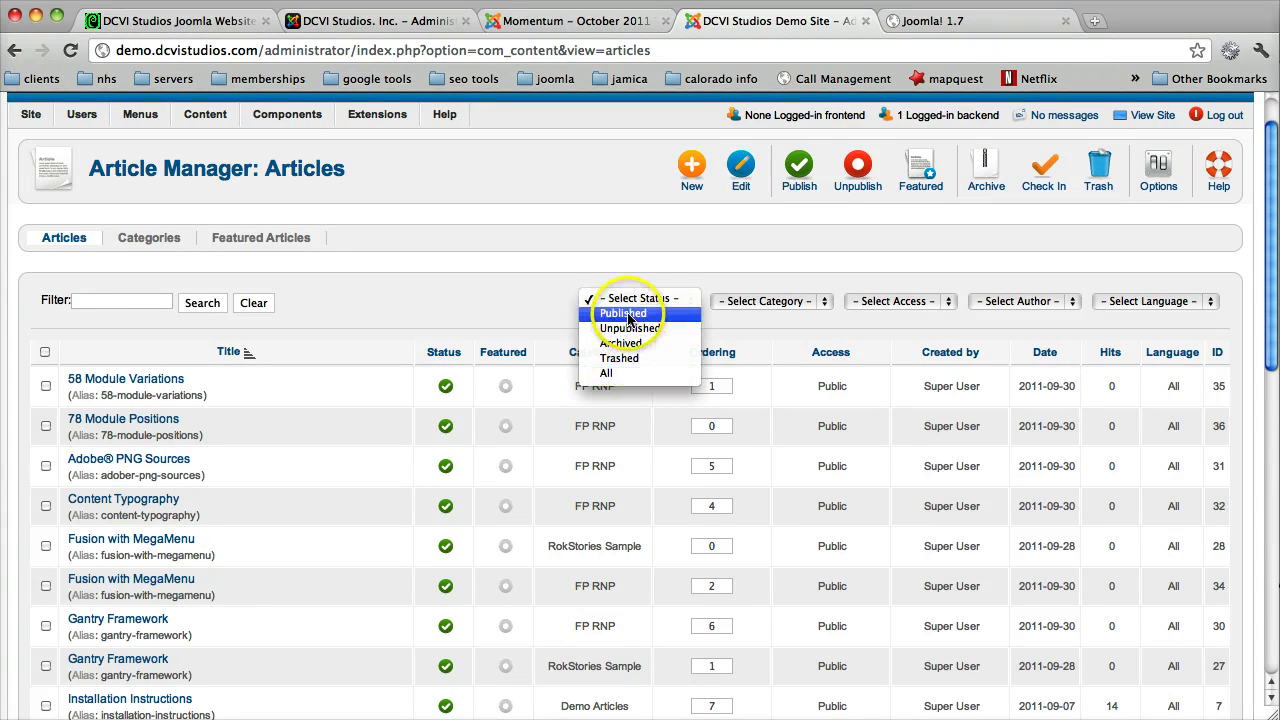
left_click(727, 316)
left_click(745, 300)
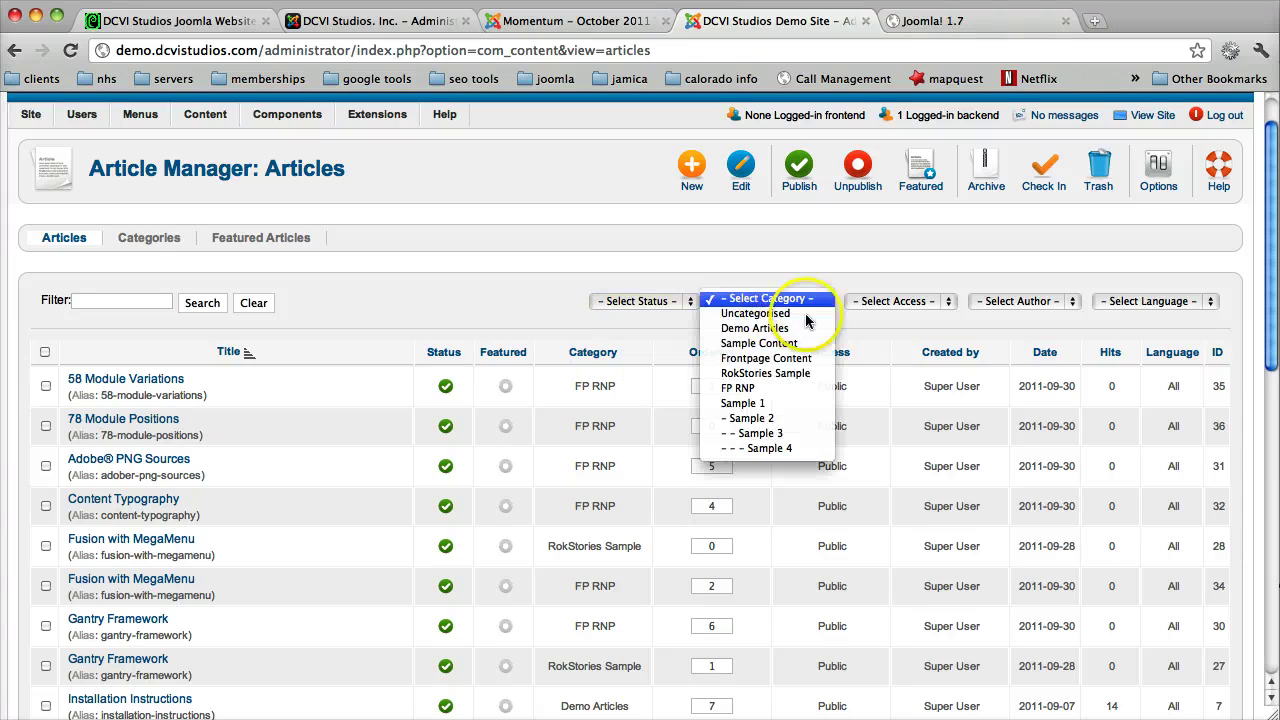
left_click(893, 300)
left_click(899, 300)
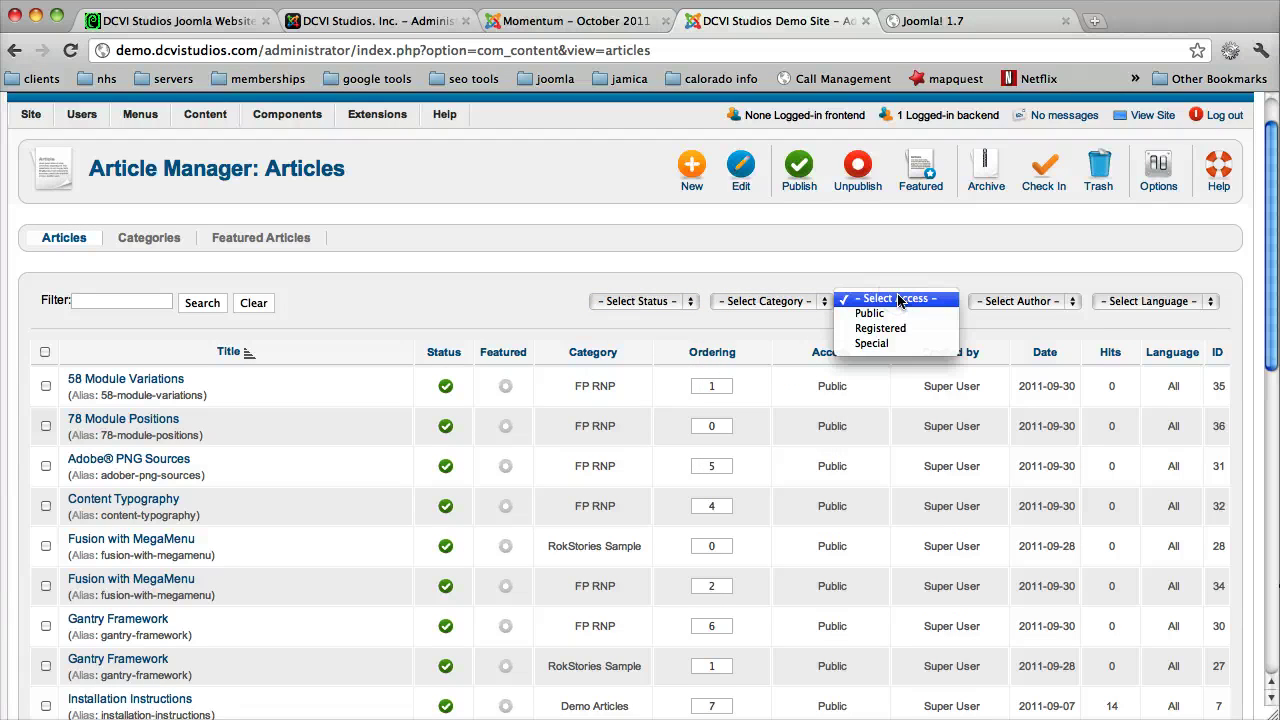
left_click(987, 272)
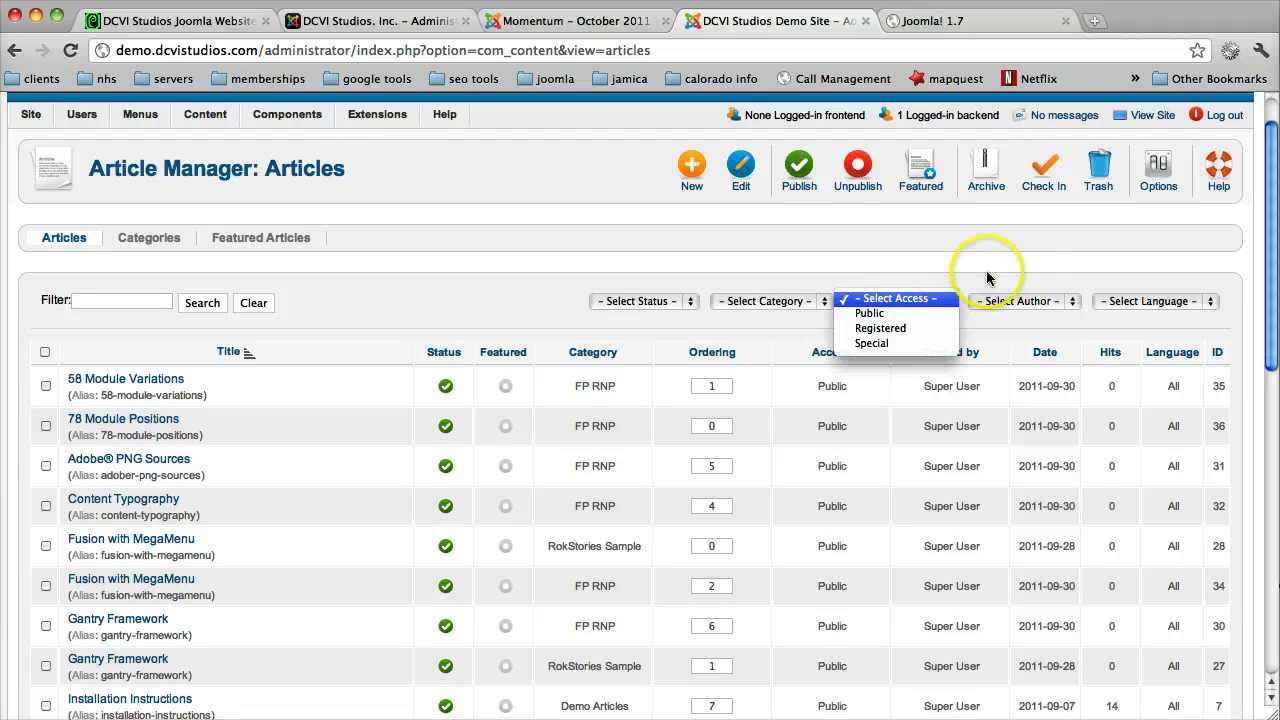
left_click(1025, 266)
left_click(1020, 300)
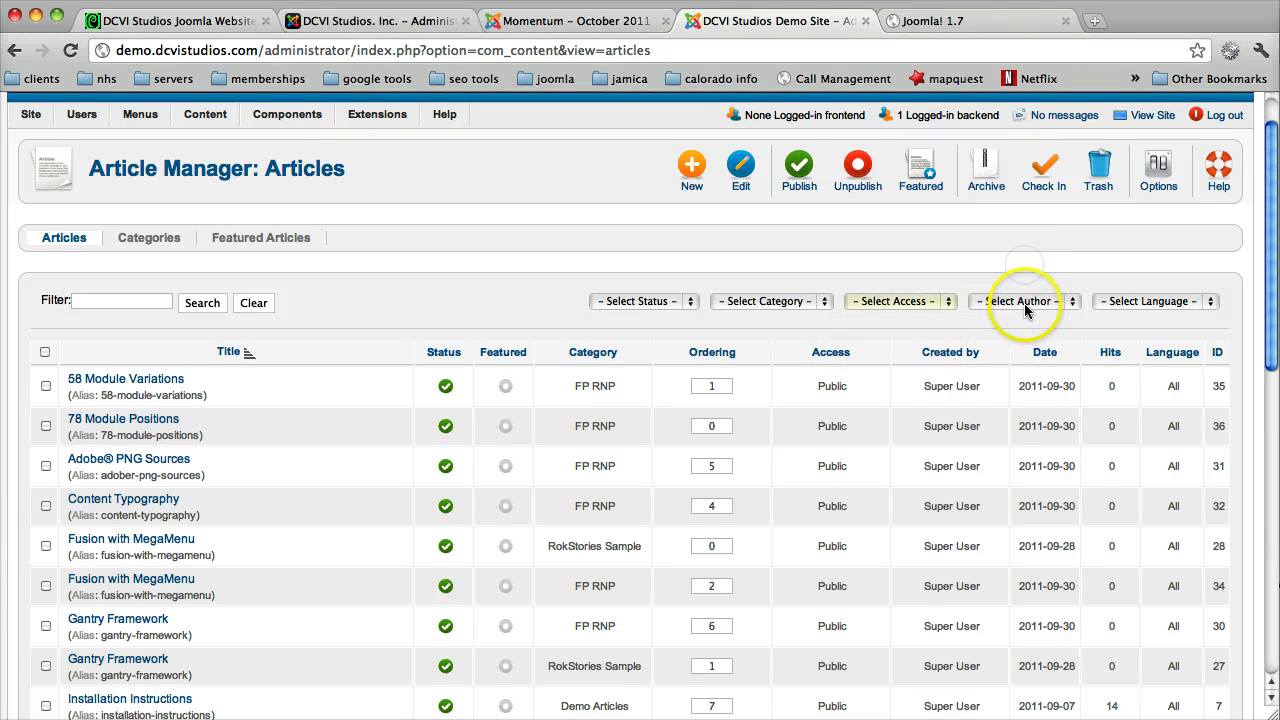
left_click(1020, 300)
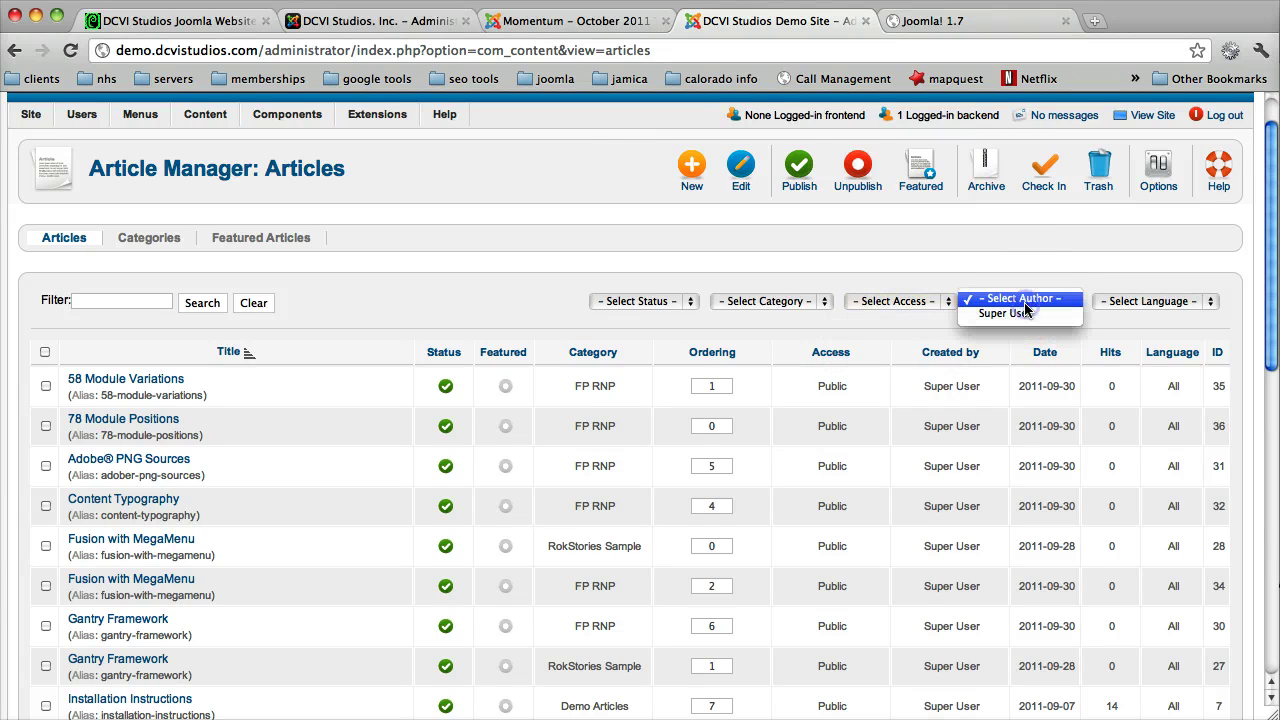
left_click(1110, 297)
left_click(1115, 250)
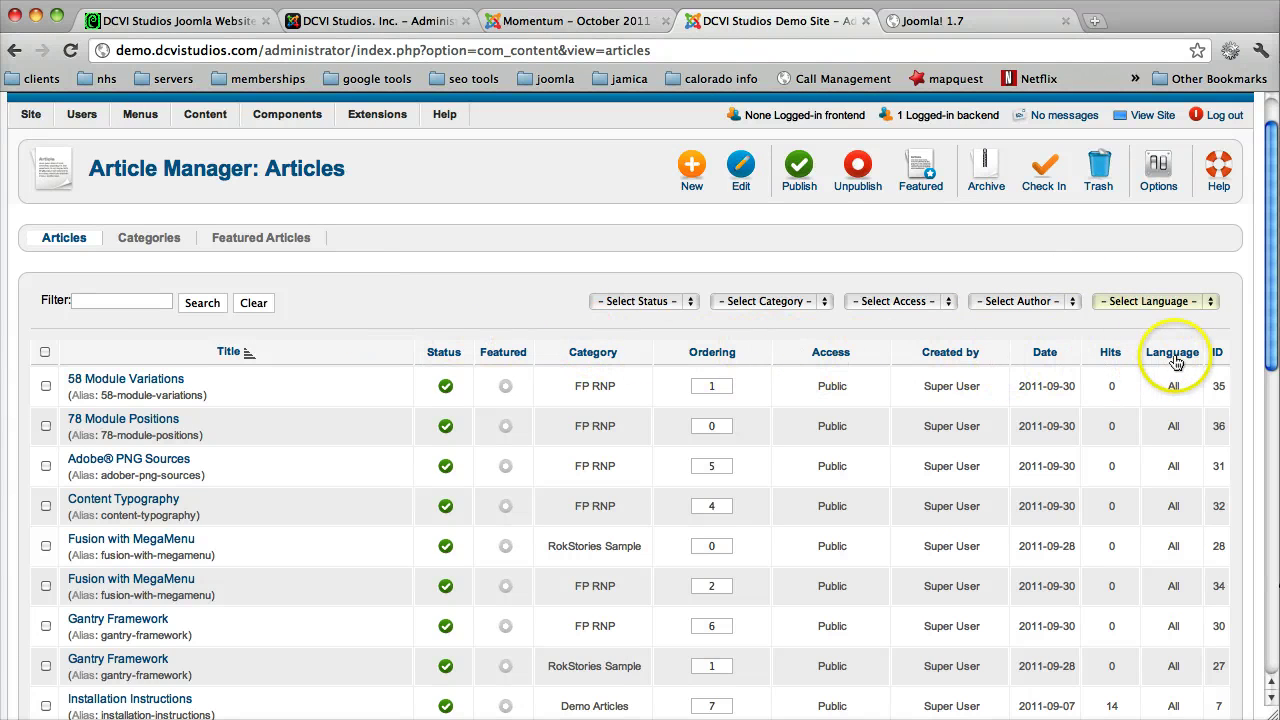
left_click(150, 238)
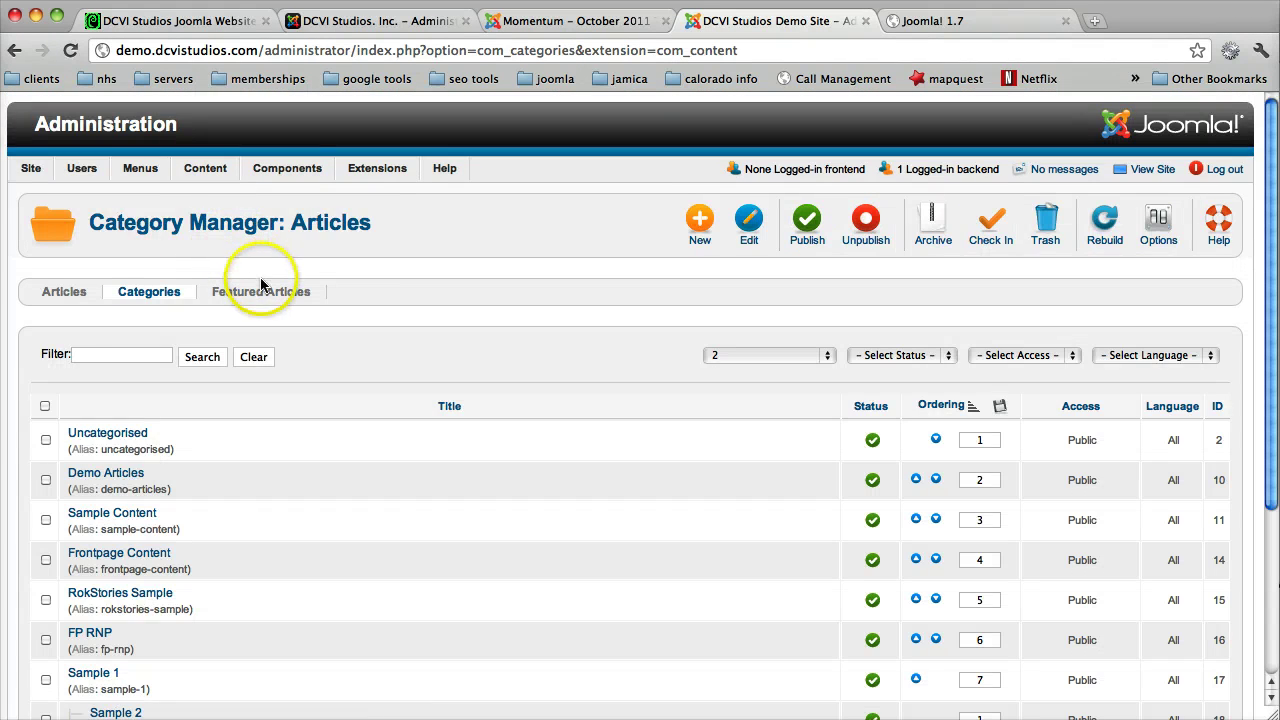
left_click(252, 290)
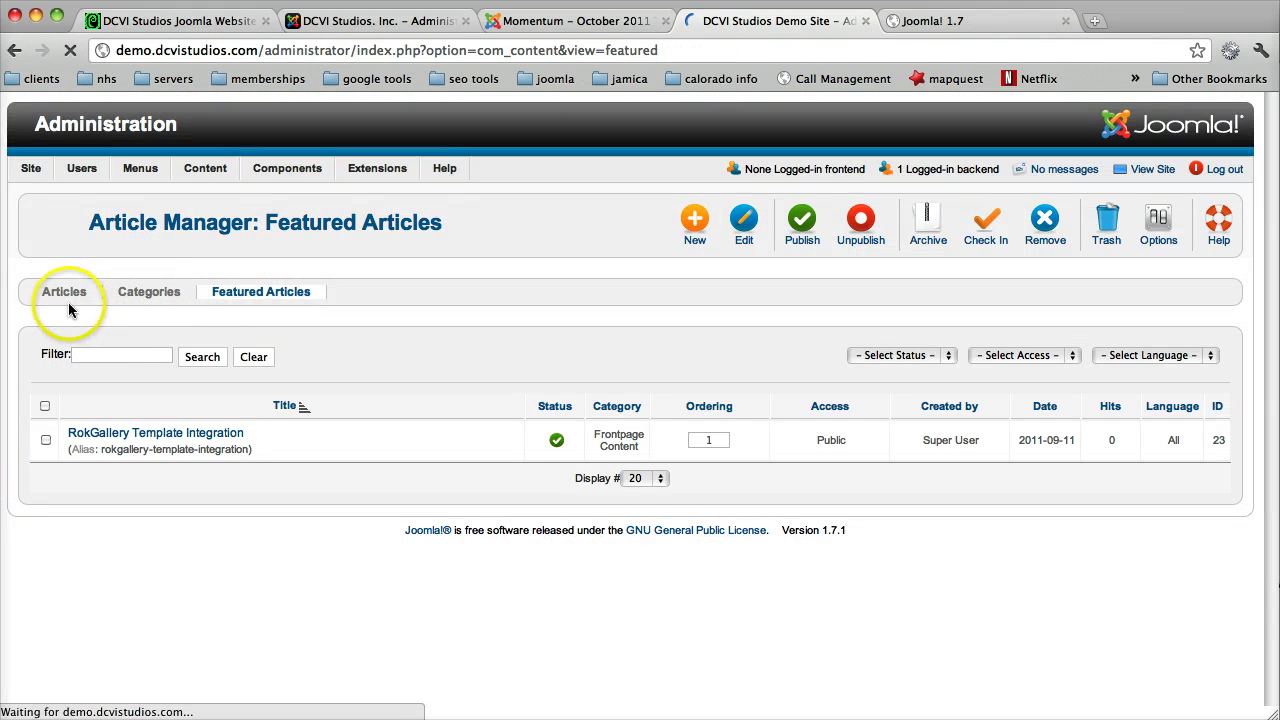
left_click(66, 294)
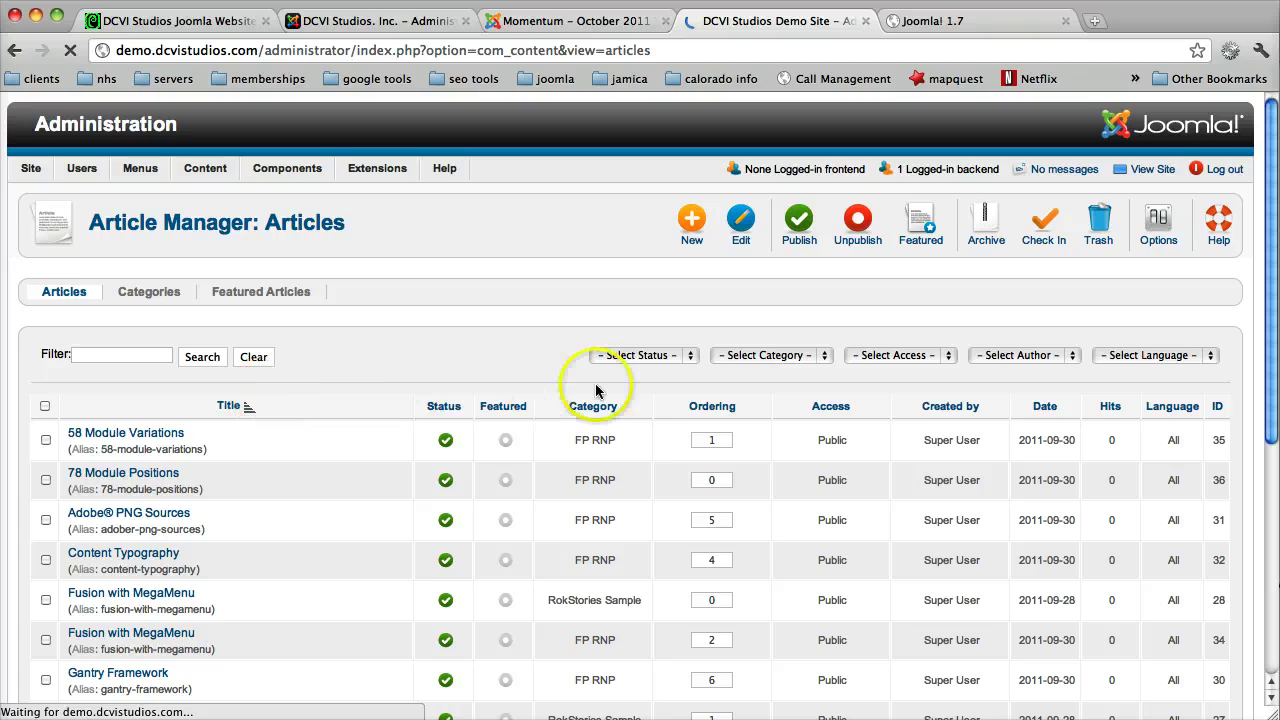
scroll(545, 390, "down", 3)
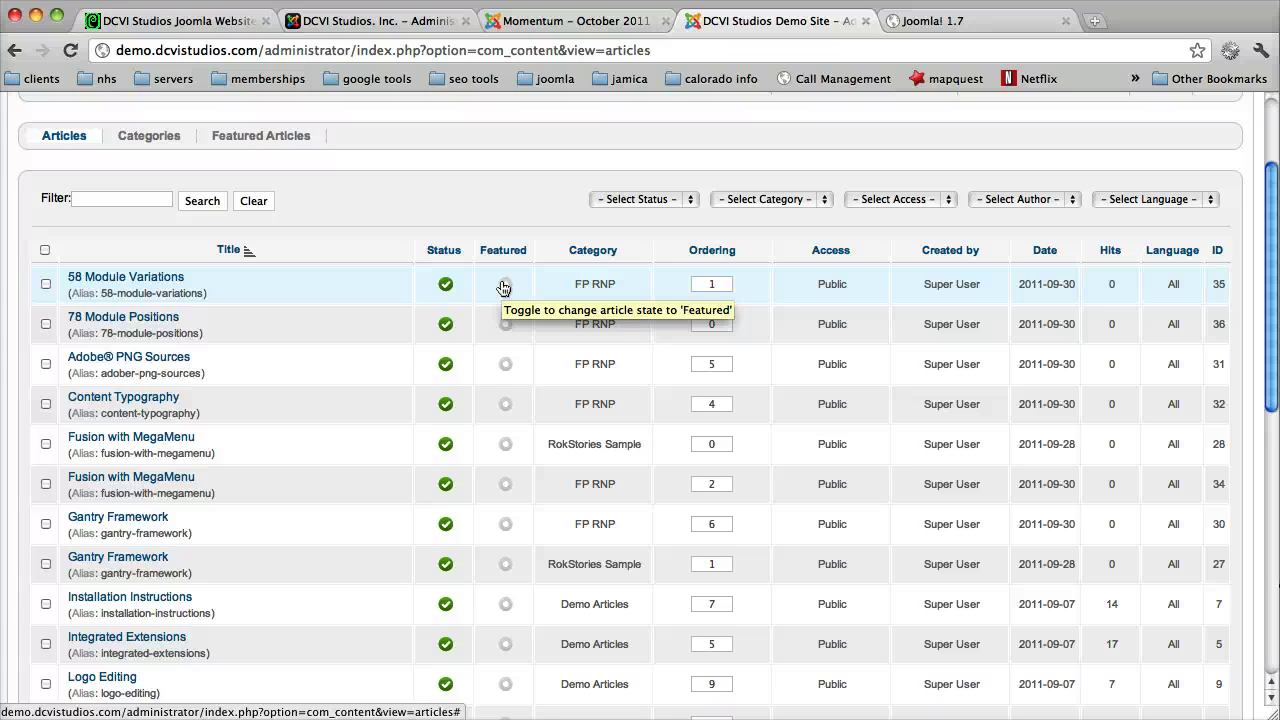
left_click(258, 135)
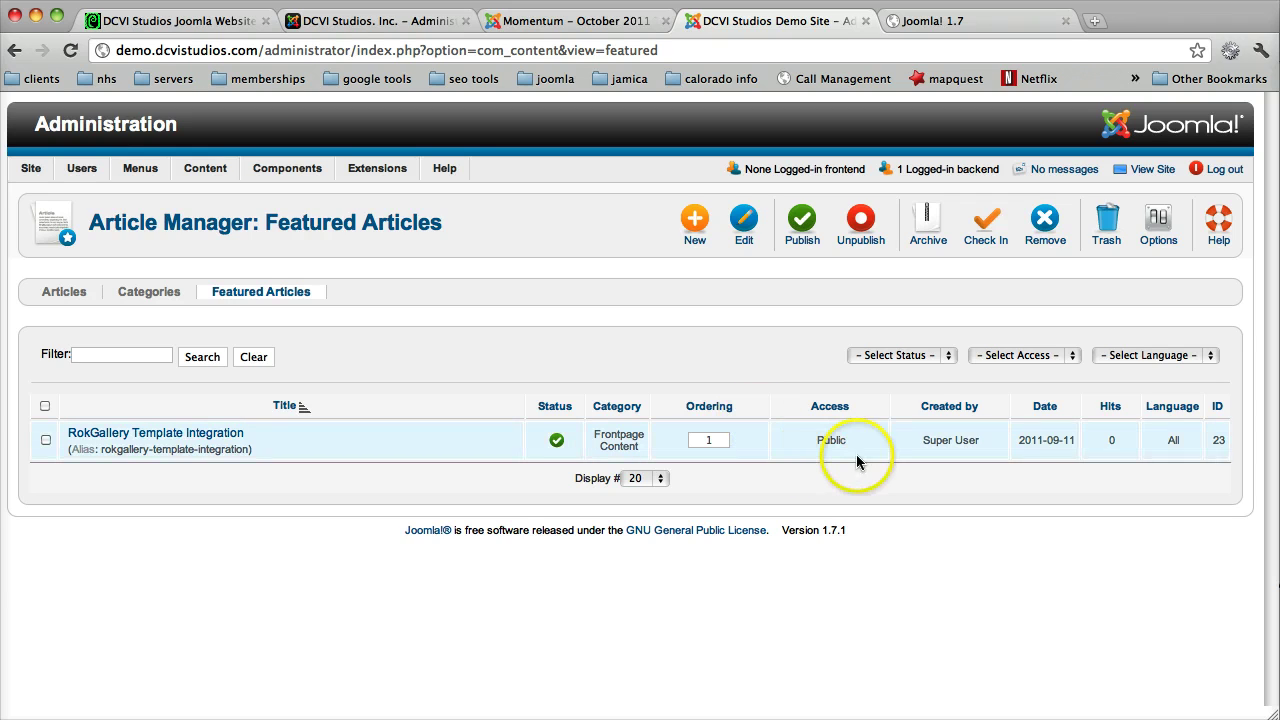
left_click(905, 356)
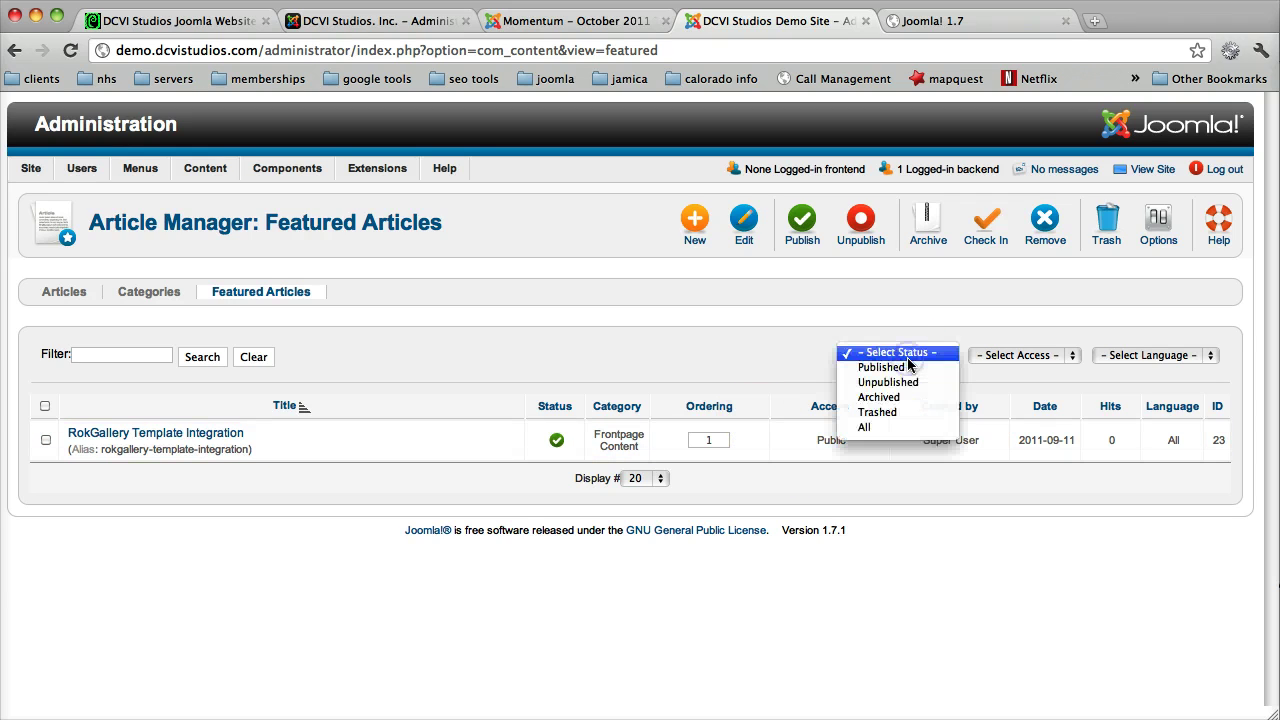
left_click(1045, 372)
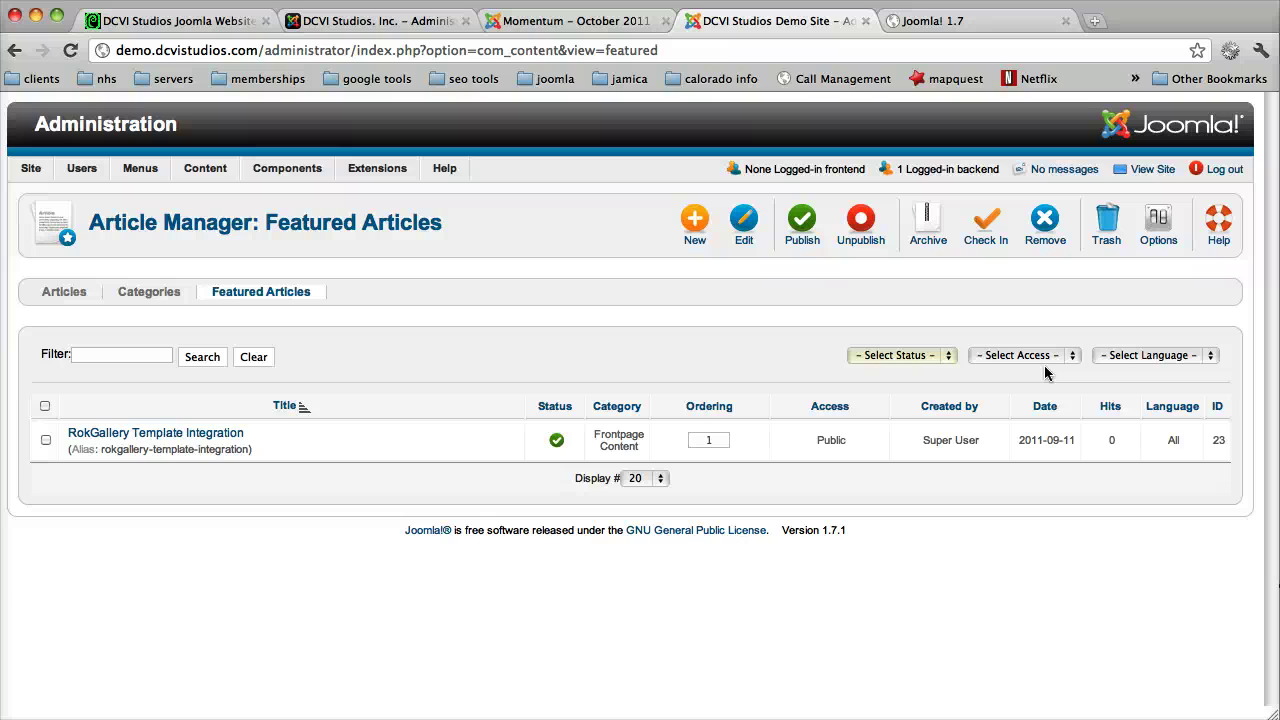
left_click(66, 294)
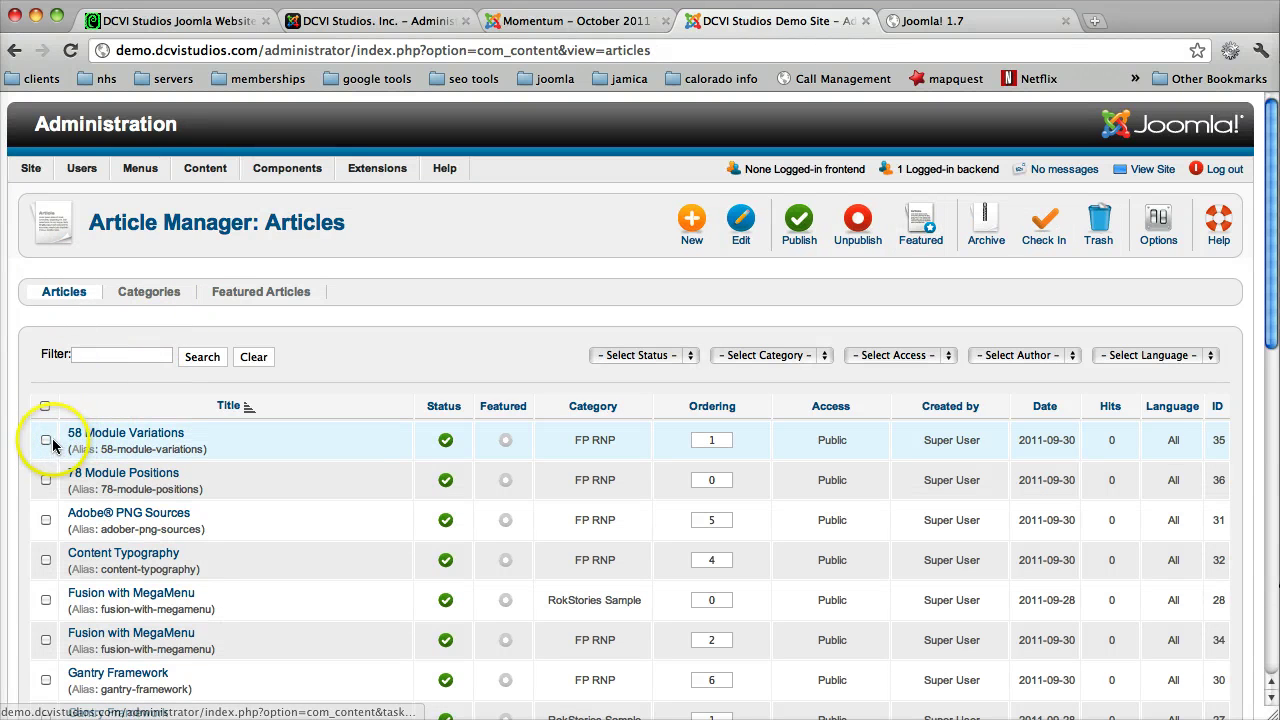
left_click(45, 440)
left_click(45, 480)
left_click(45, 520)
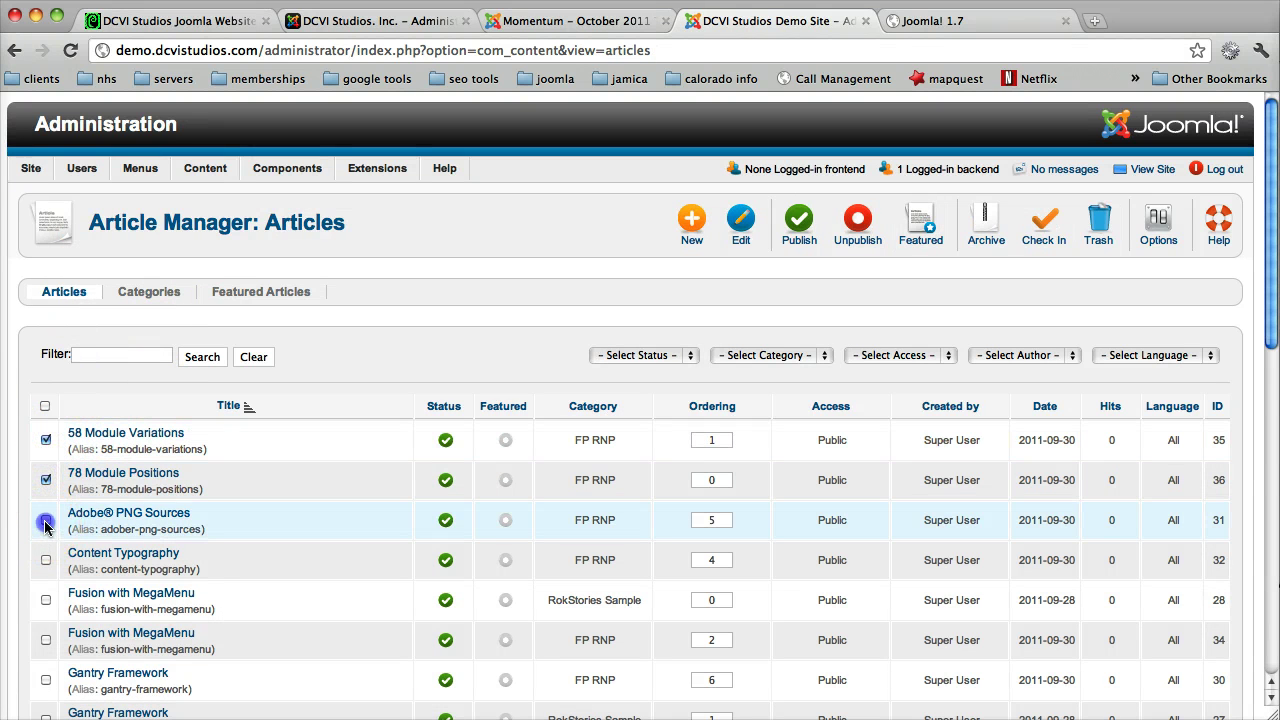
left_click(45, 560)
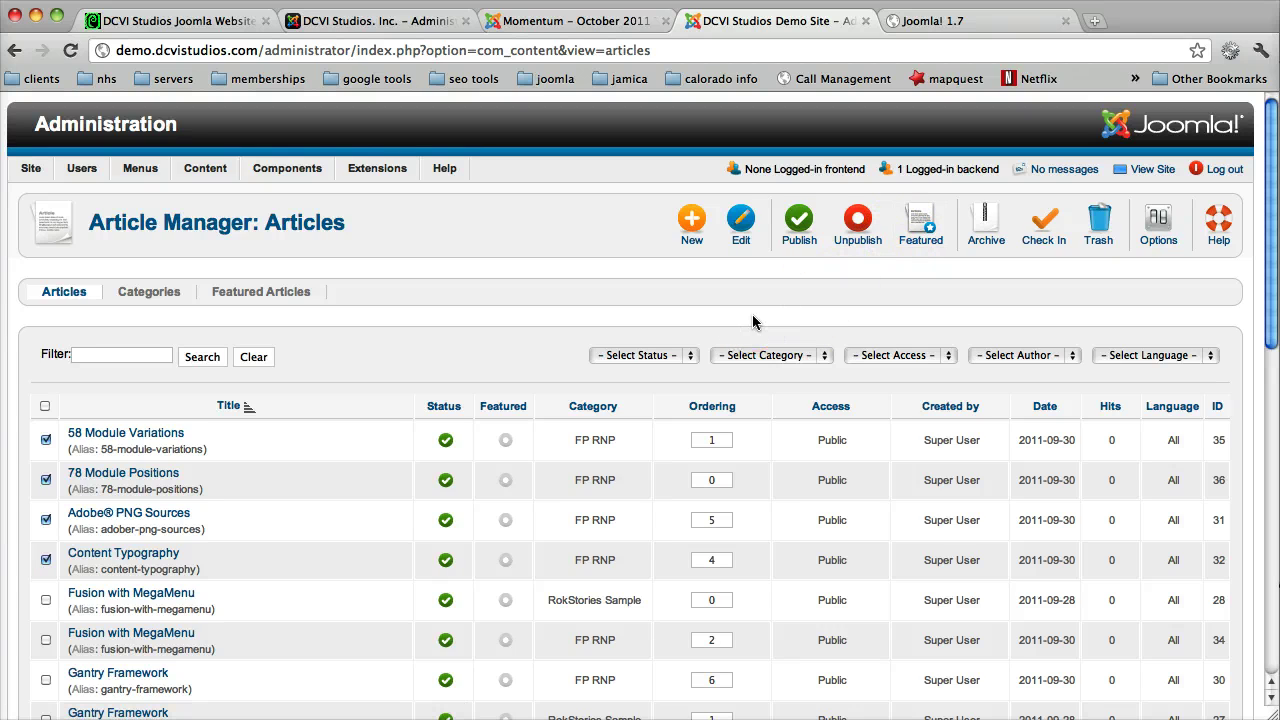
left_click(45, 406)
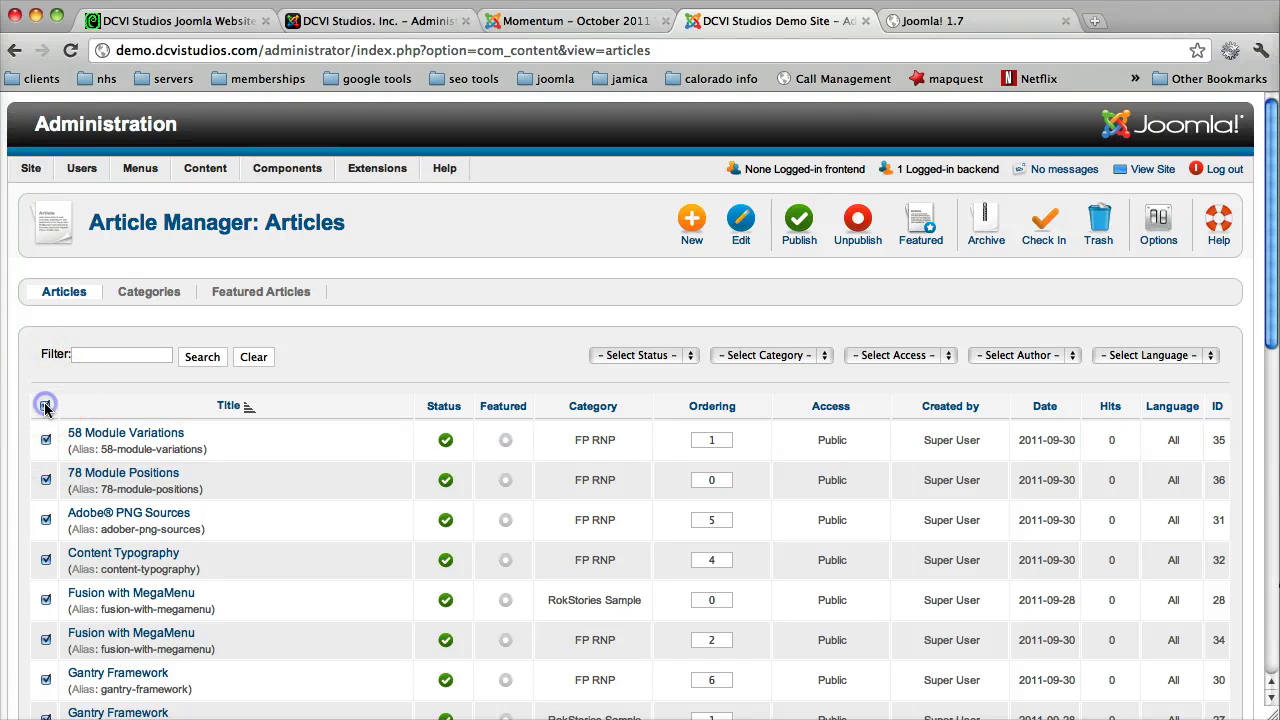
left_click(45, 406)
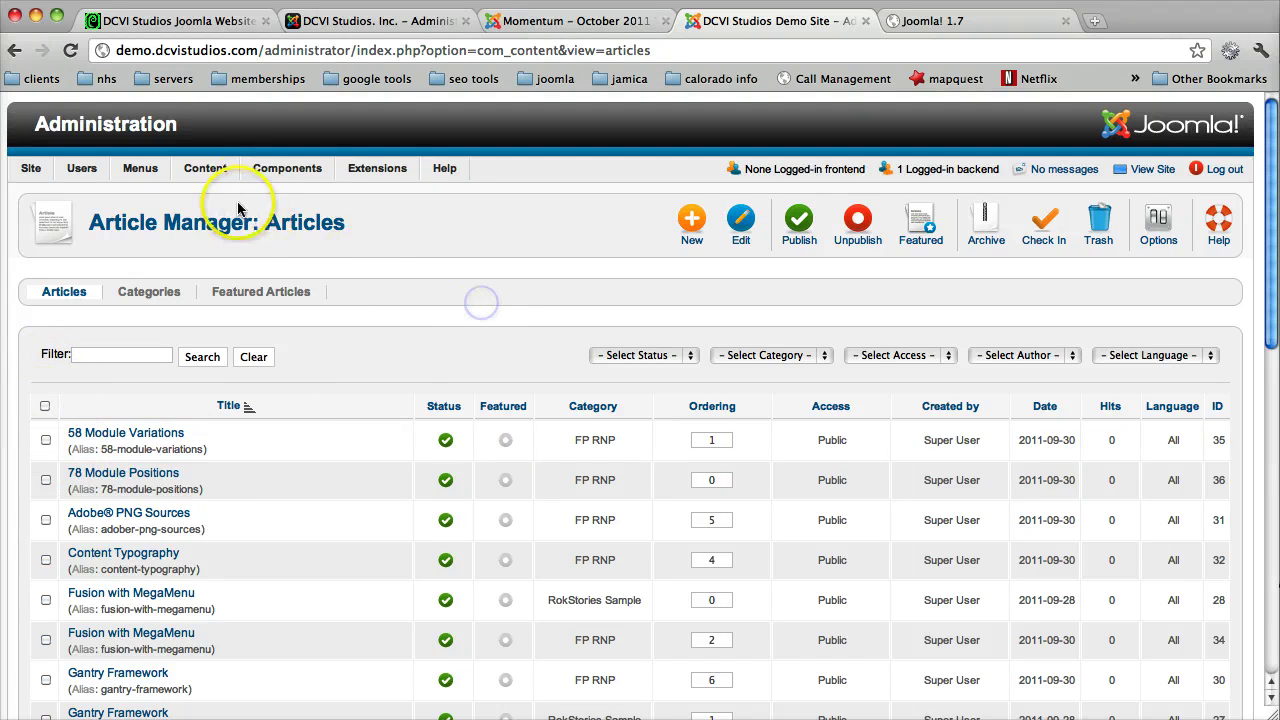
Step: Browse the Content menu's Category Manager and Add New entries
mouse_move(173, 168)
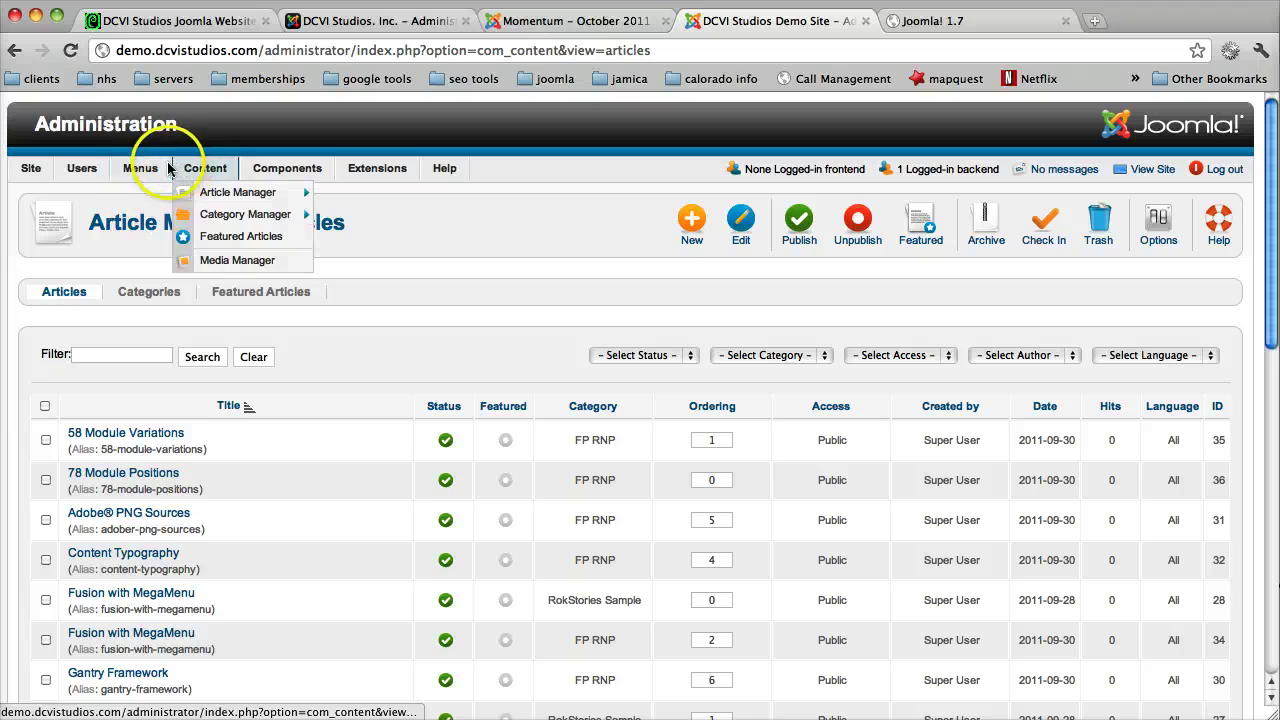
mouse_move(133, 216)
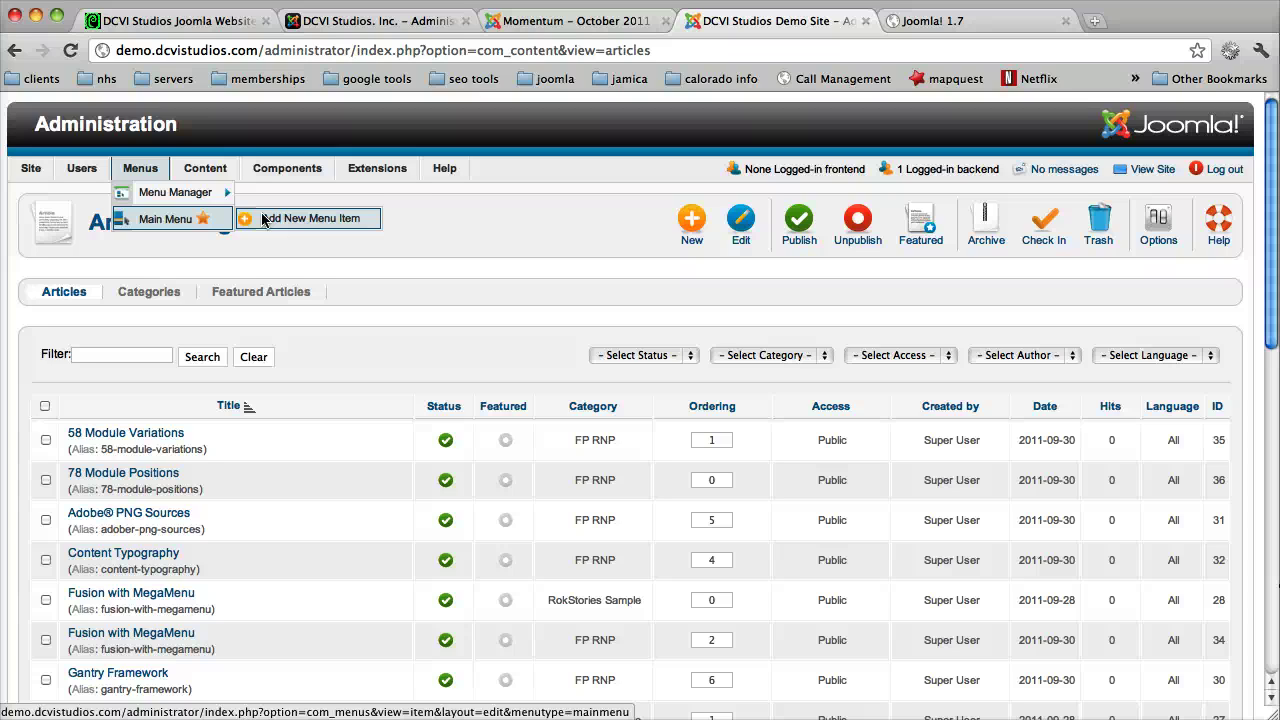
mouse_move(175, 193)
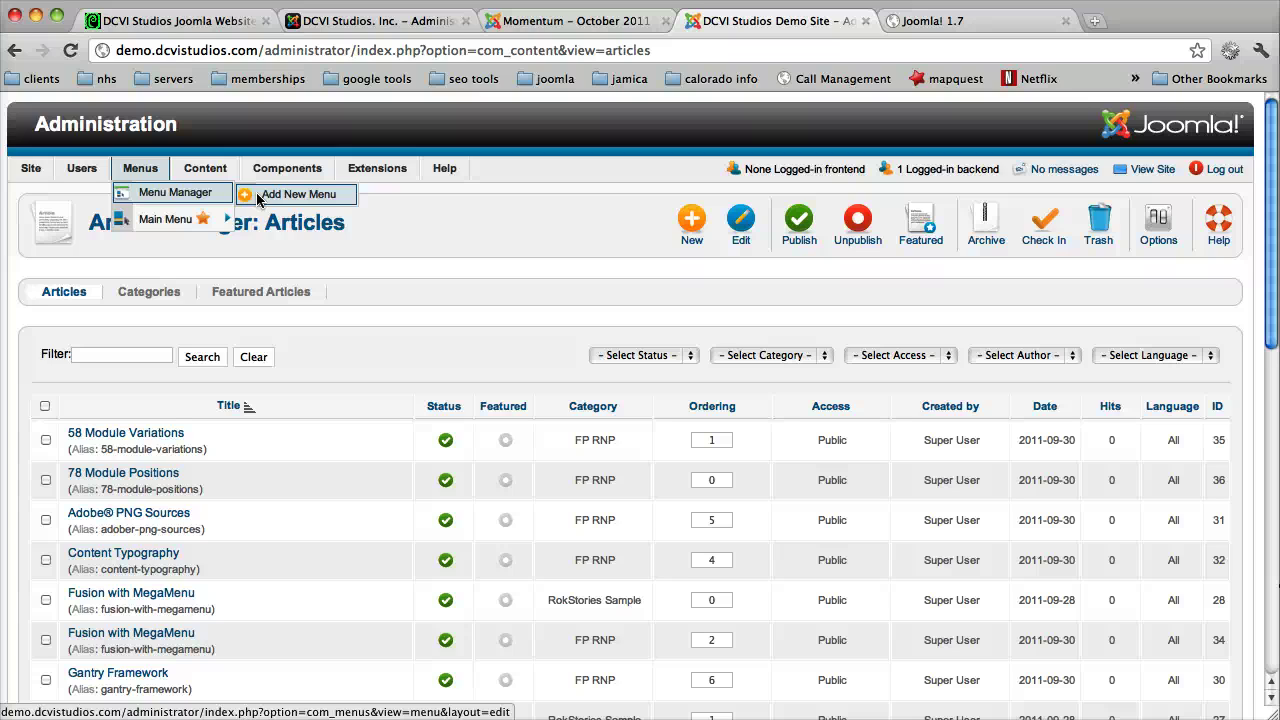
left_click(208, 170)
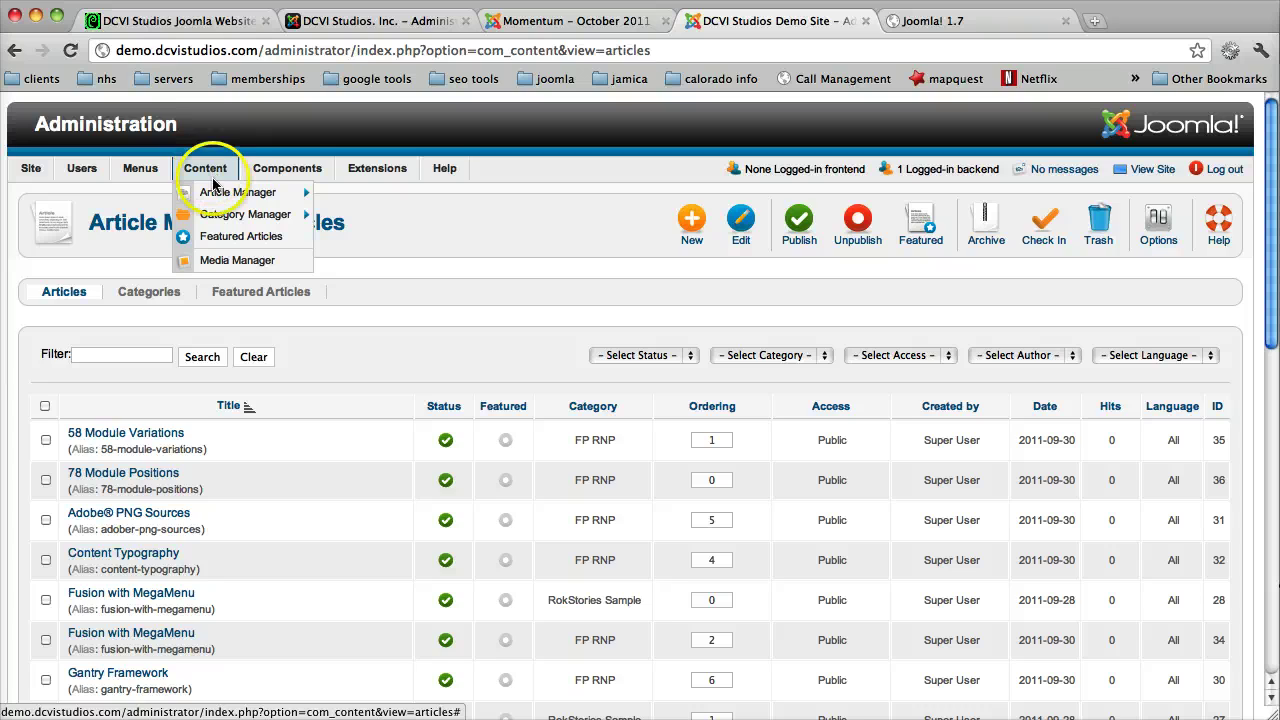
mouse_move(214, 192)
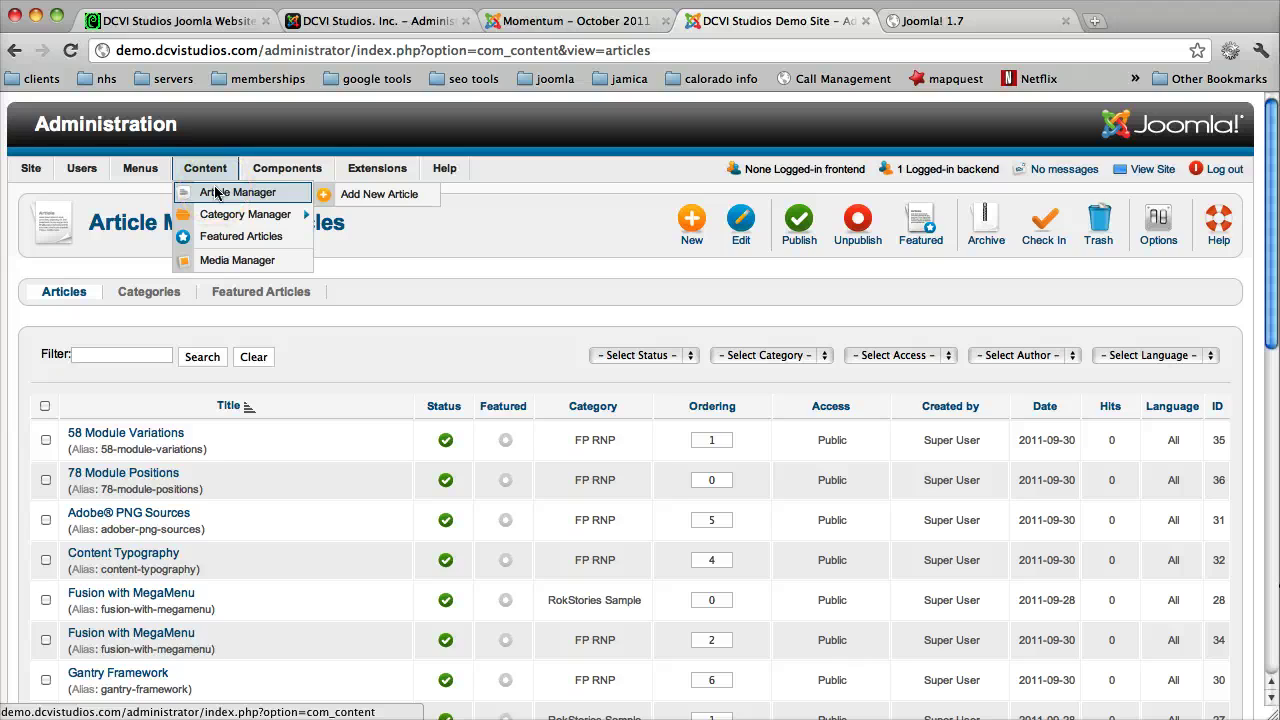
left_click(369, 194)
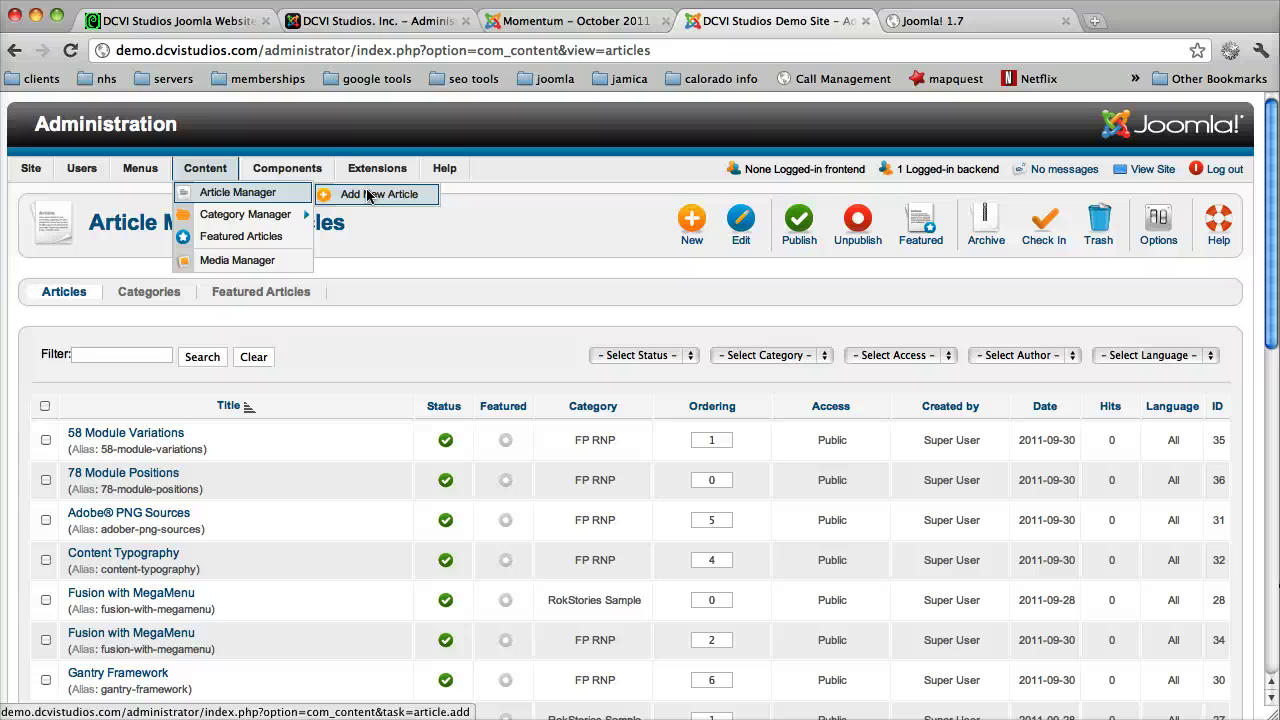
Step: Look at the Media Manager entry and bring up the installed components list
mouse_move(270, 216)
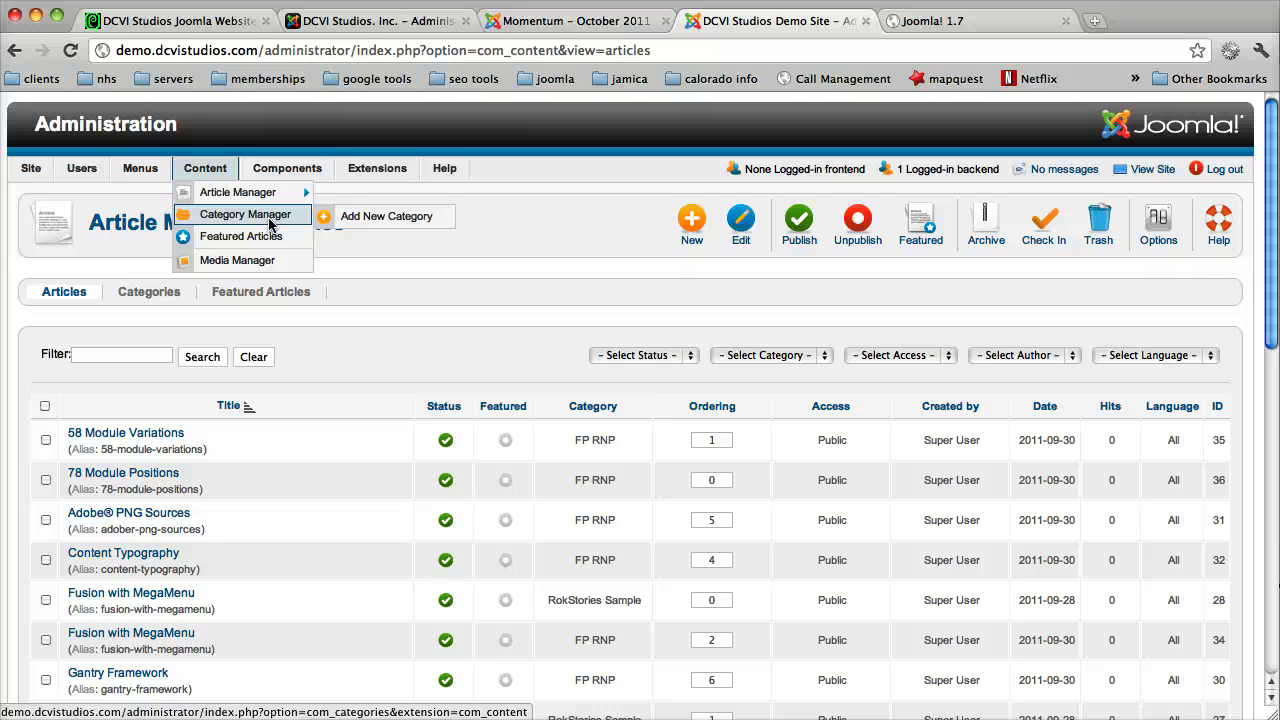
left_click(331, 218)
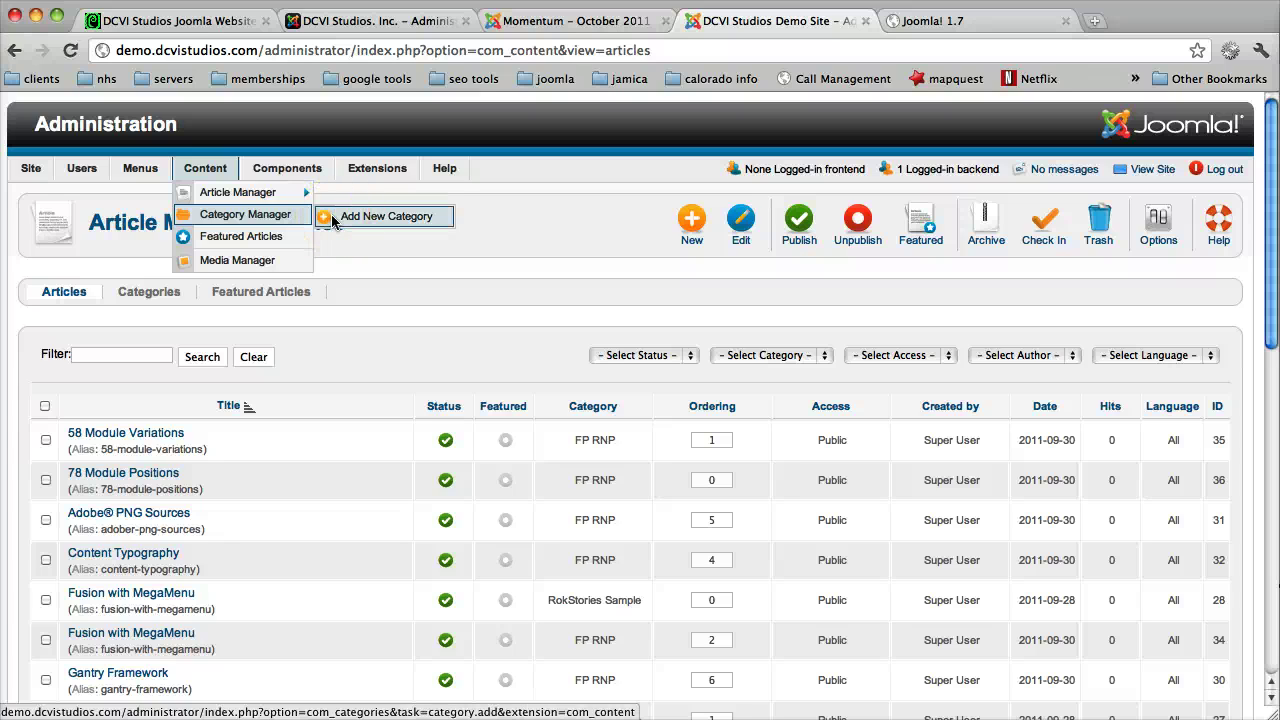
left_click(265, 240)
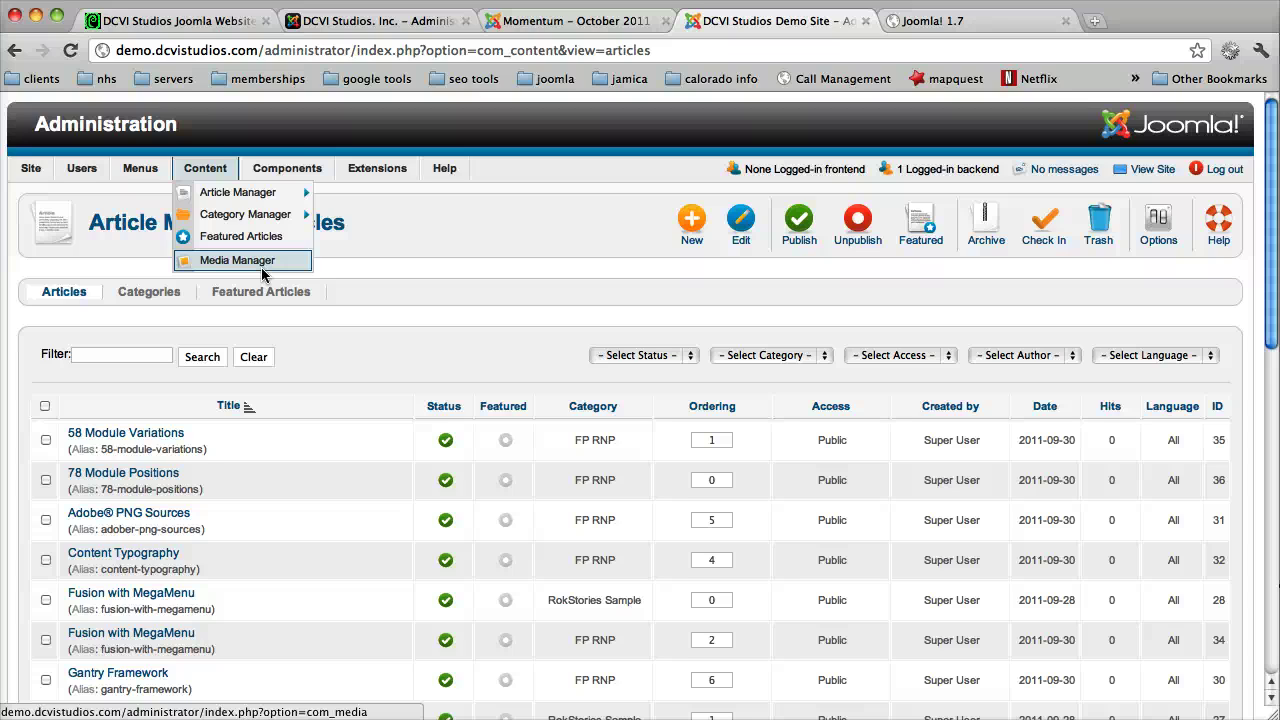
left_click(281, 169)
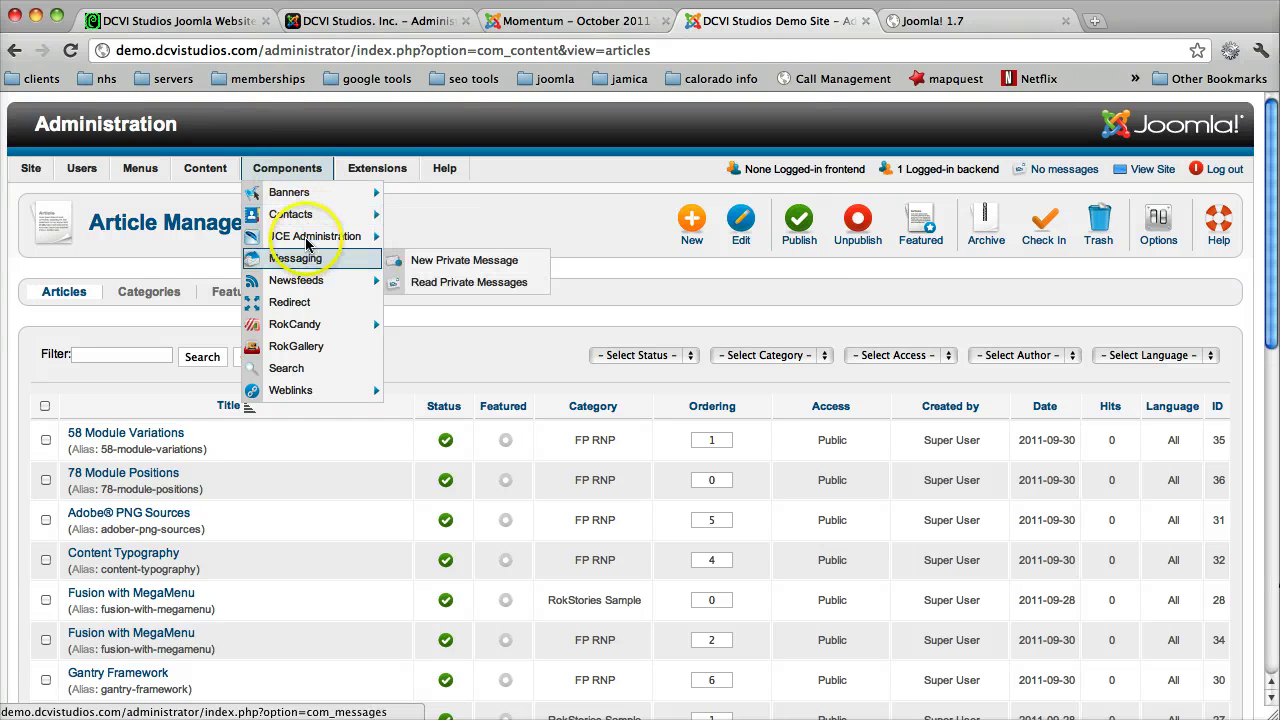
Step: Review the Components menu entries JCE Administration, Messaging, Redirect, RokGallery and Search, ending at Extensions
mouse_move(307, 243)
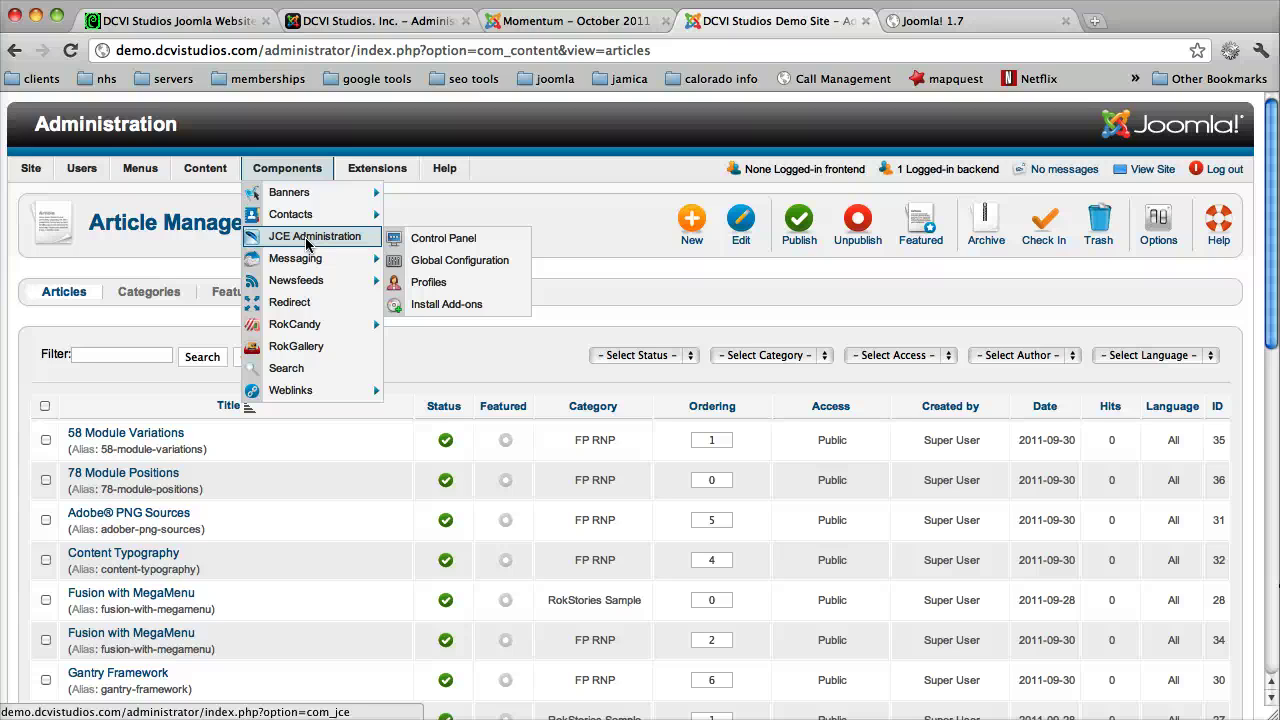
mouse_move(308, 266)
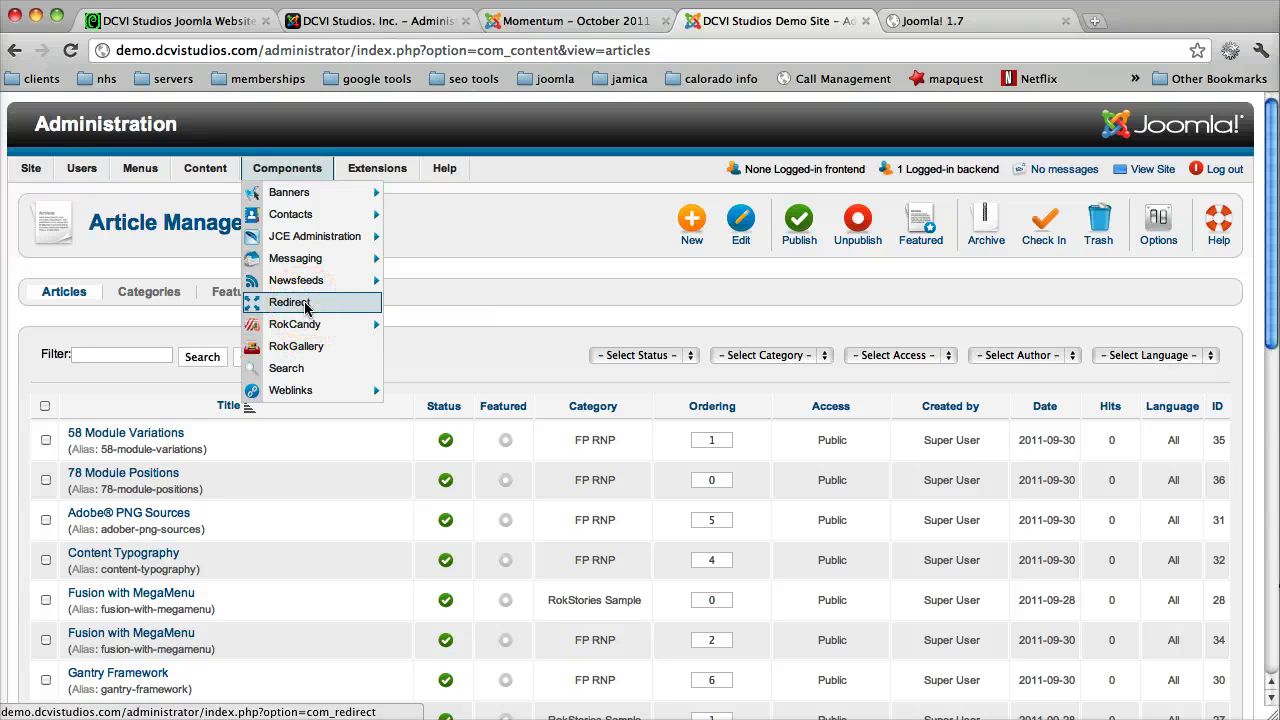
mouse_move(312, 330)
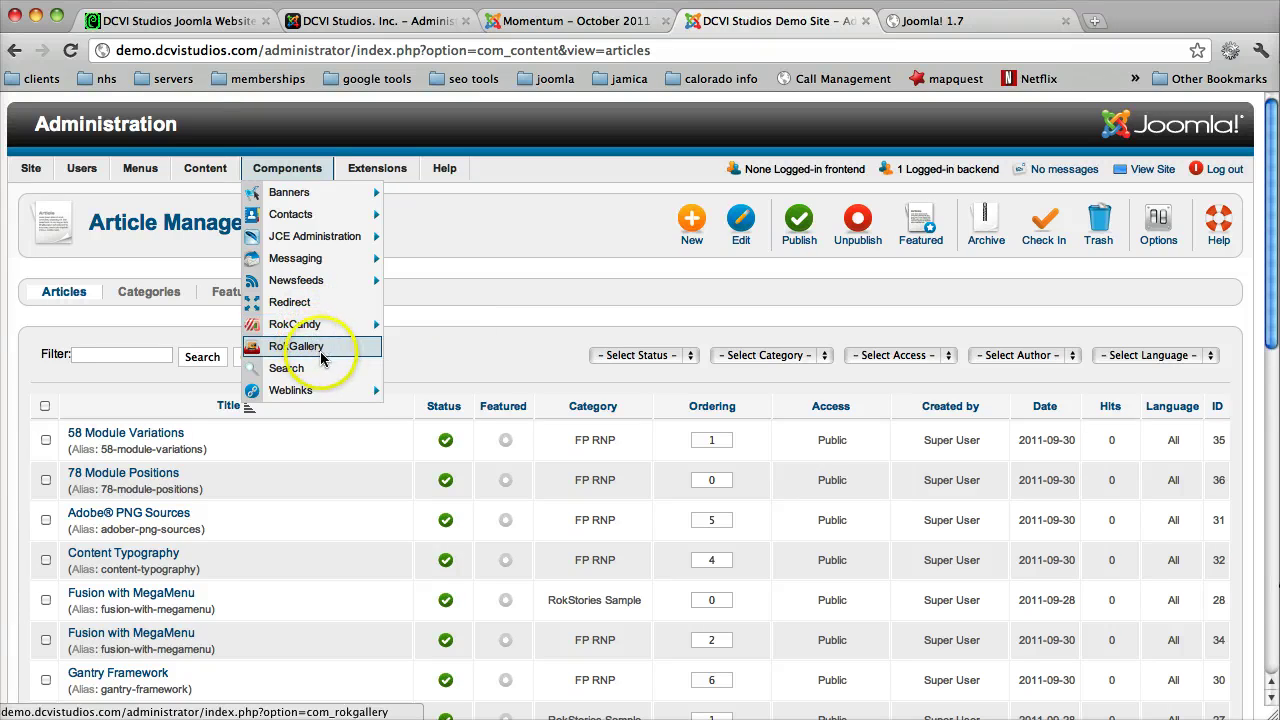
mouse_move(331, 391)
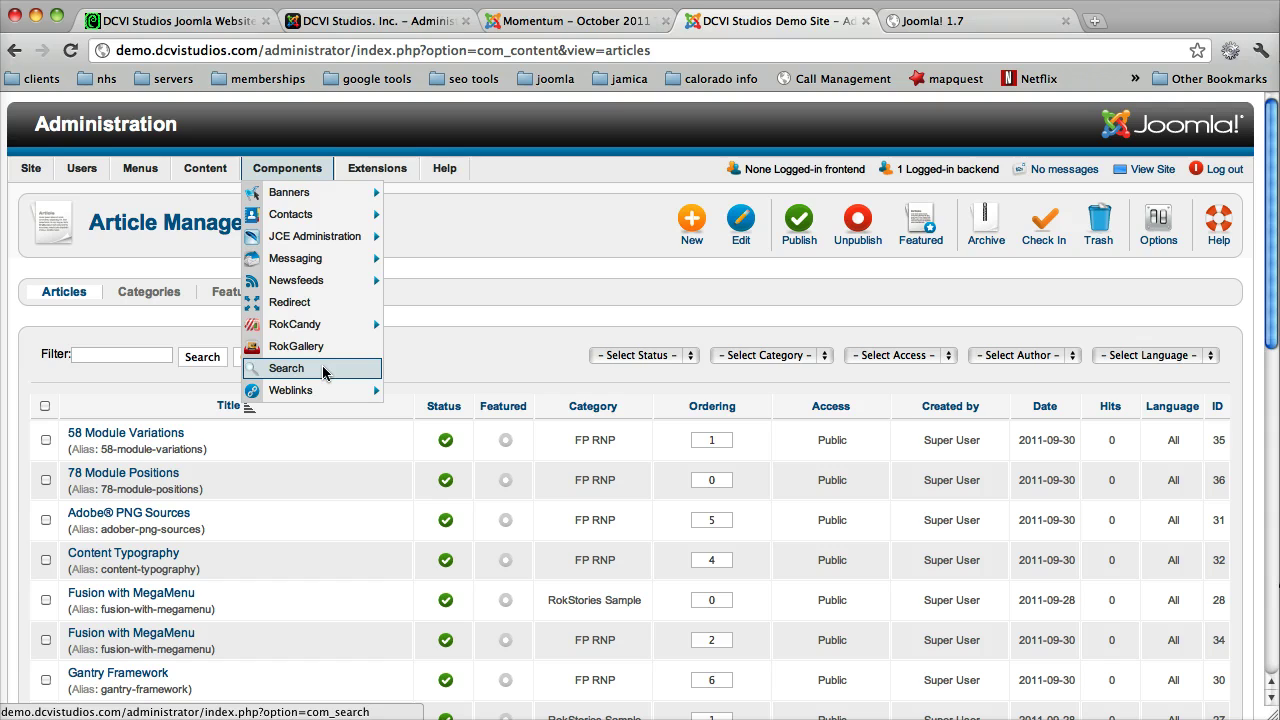
mouse_move(378, 170)
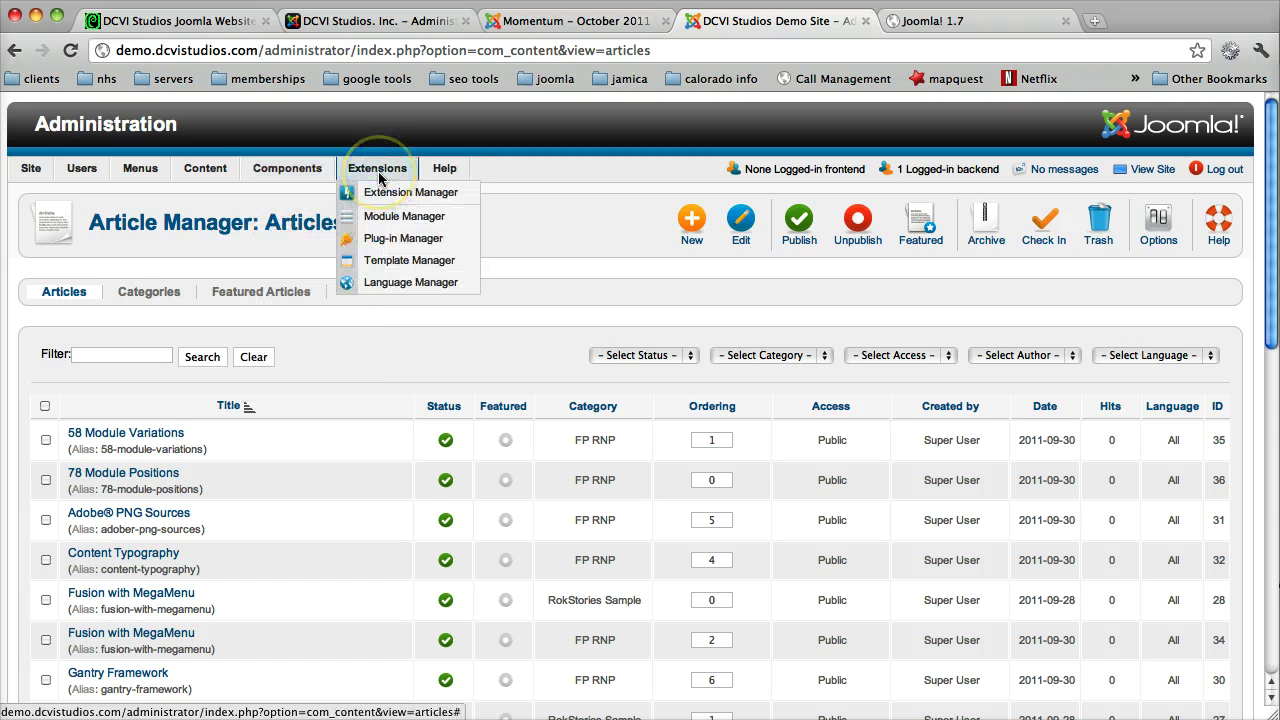
Step: Open the Extension Manager, view its Update tab, then the Manage list
left_click(381, 196)
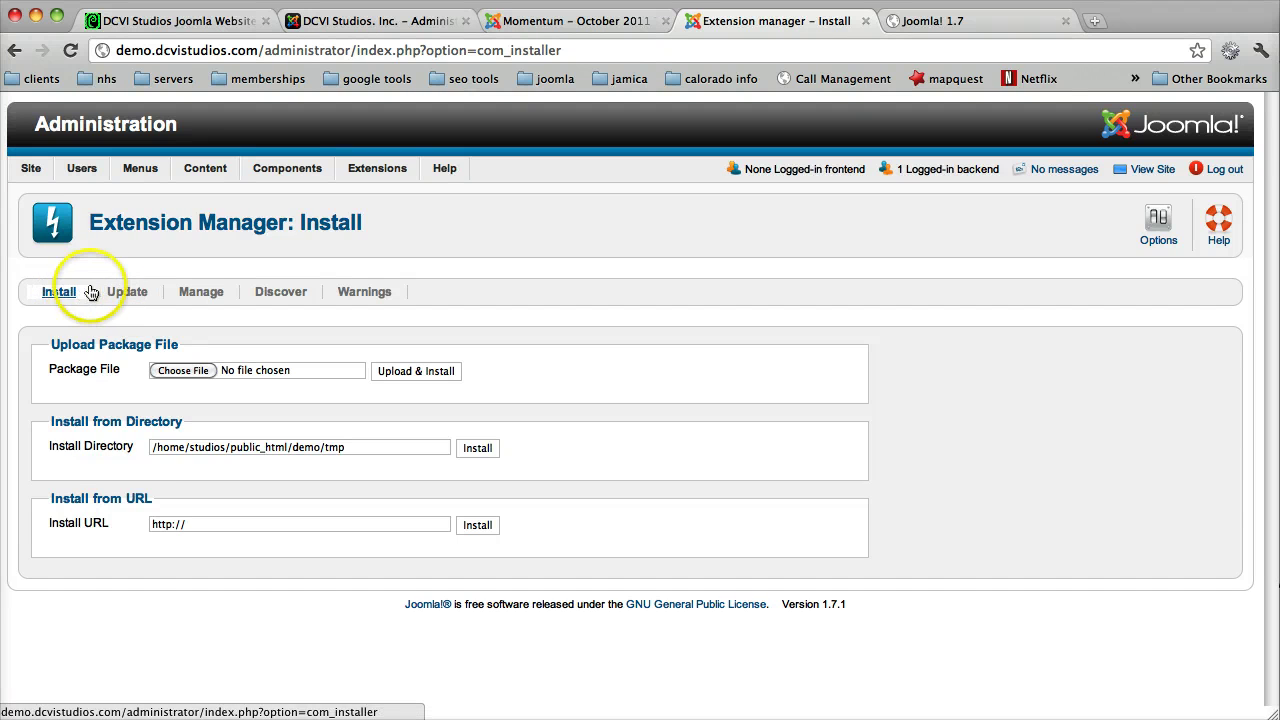
left_click(125, 291)
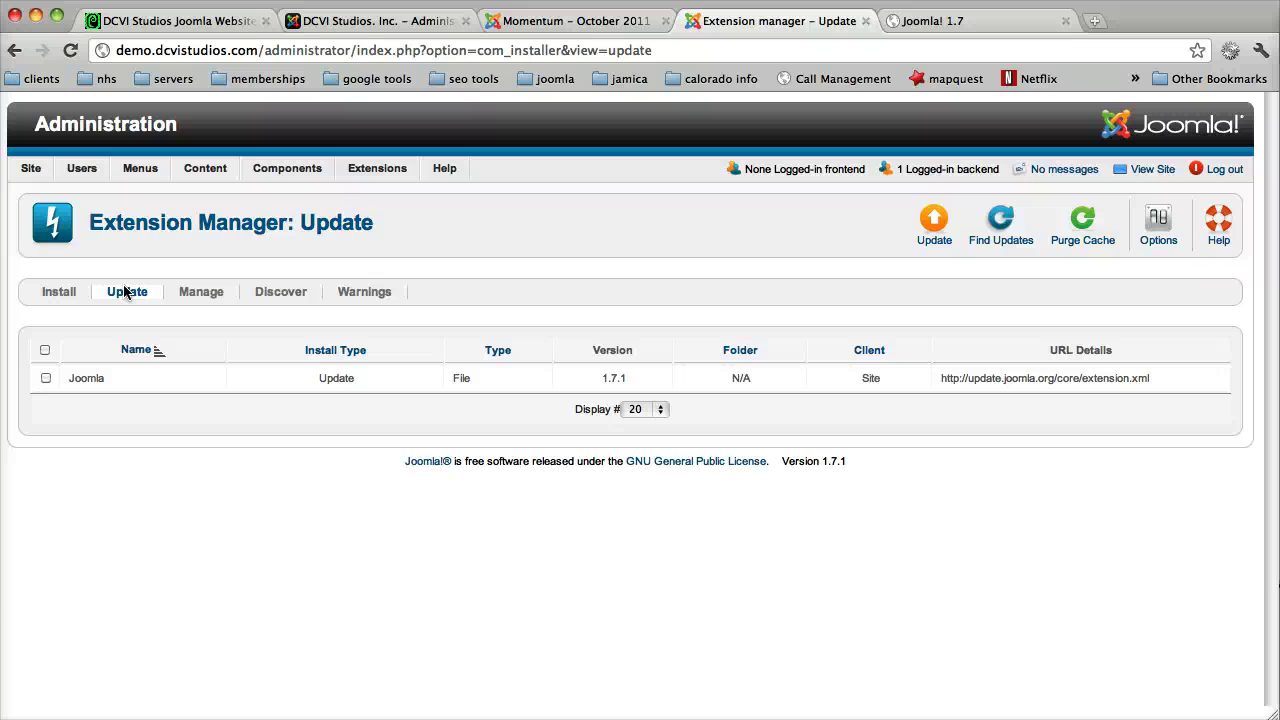
left_click(200, 294)
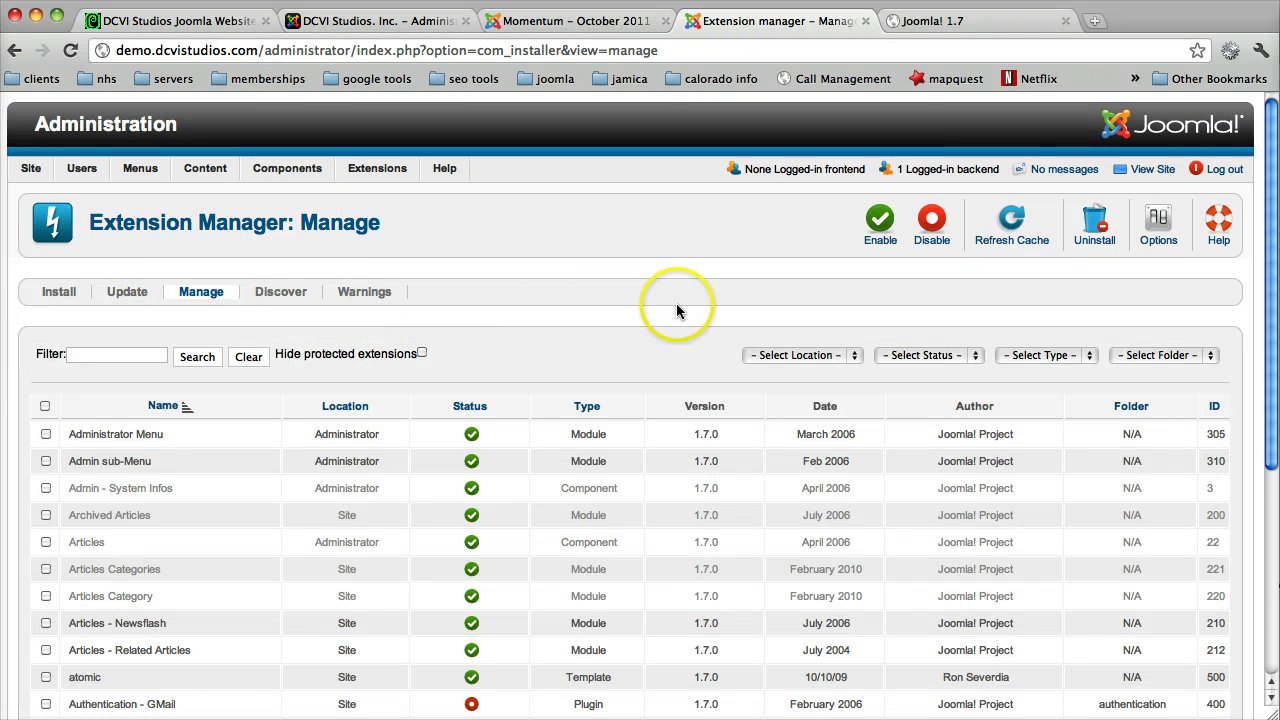
scroll(676, 303, "down", 2)
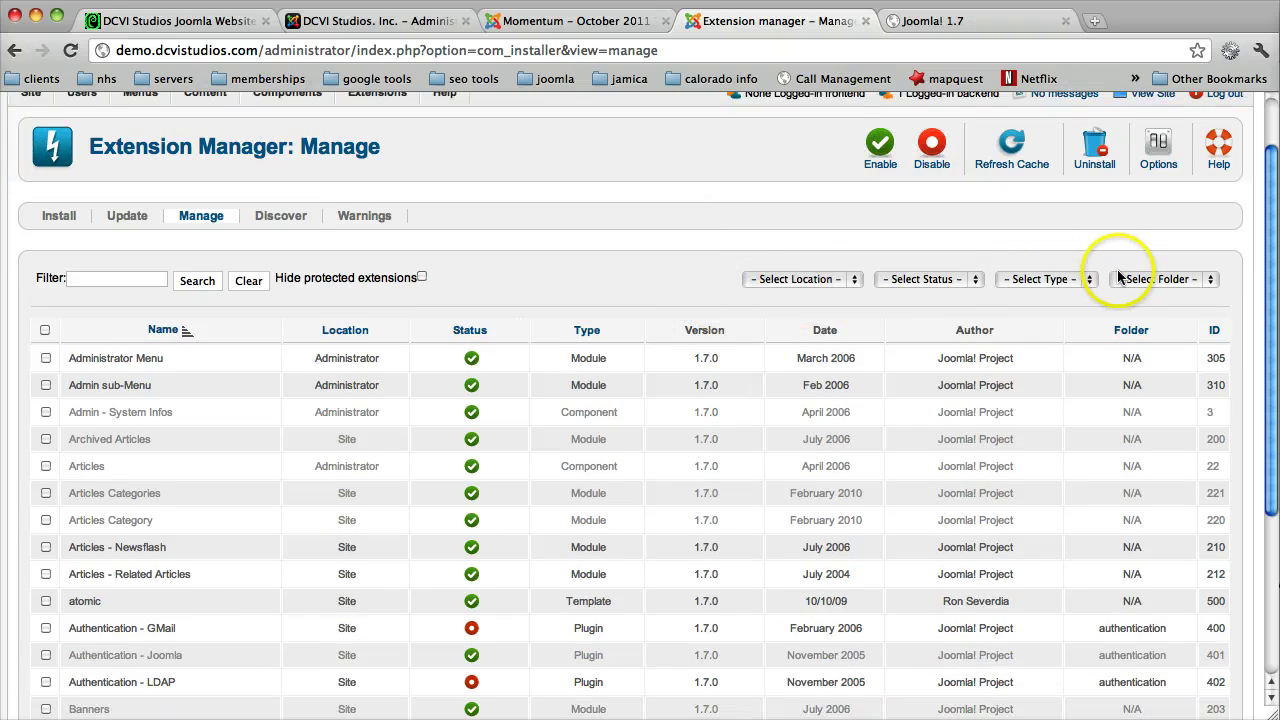
Step: Inspect the type, status, location and folder filter choices without applying any filter
left_click(1080, 285)
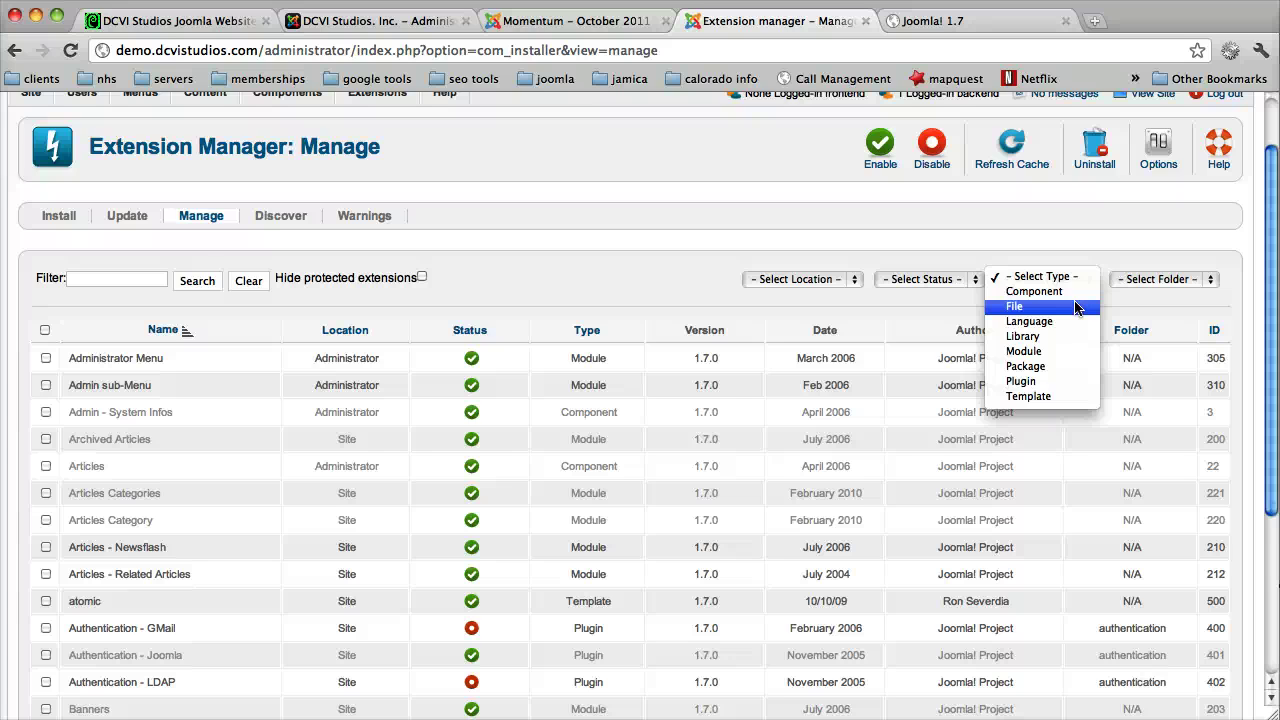
left_click_drag(1043, 277, 1046, 322)
key("Down")
key("Down")
key("Down")
key("Down")
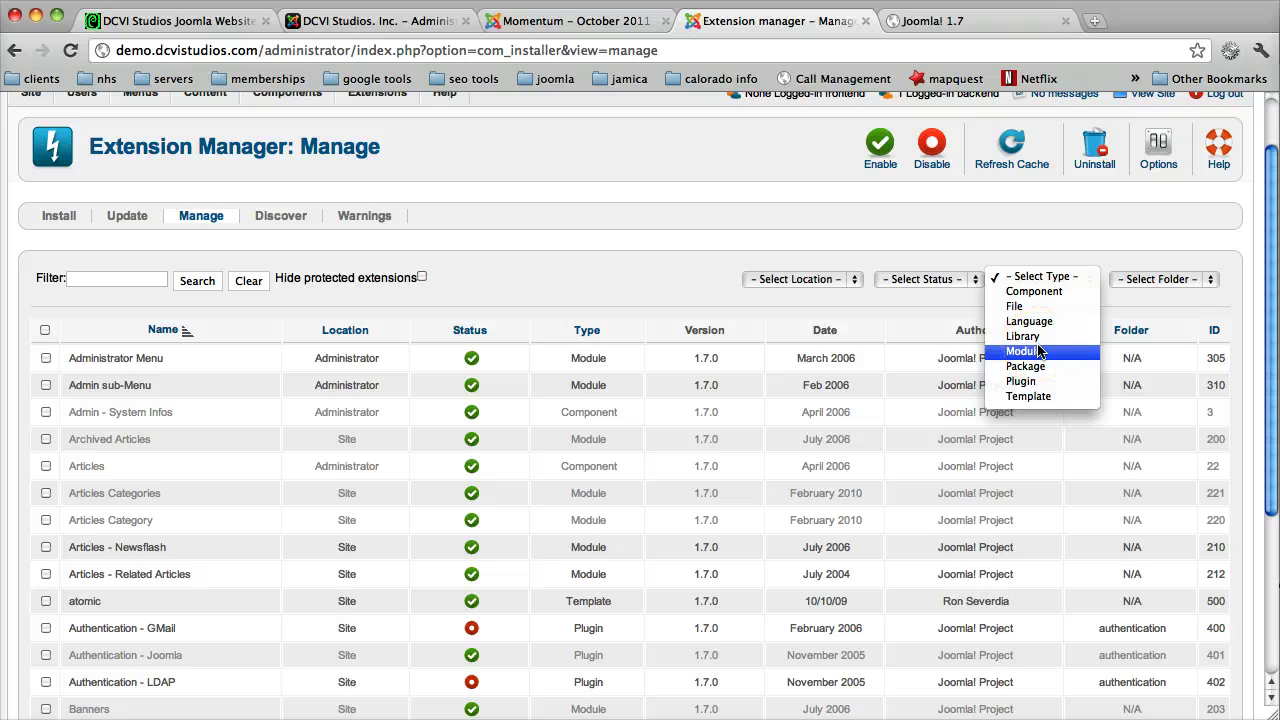
left_click(93, 283)
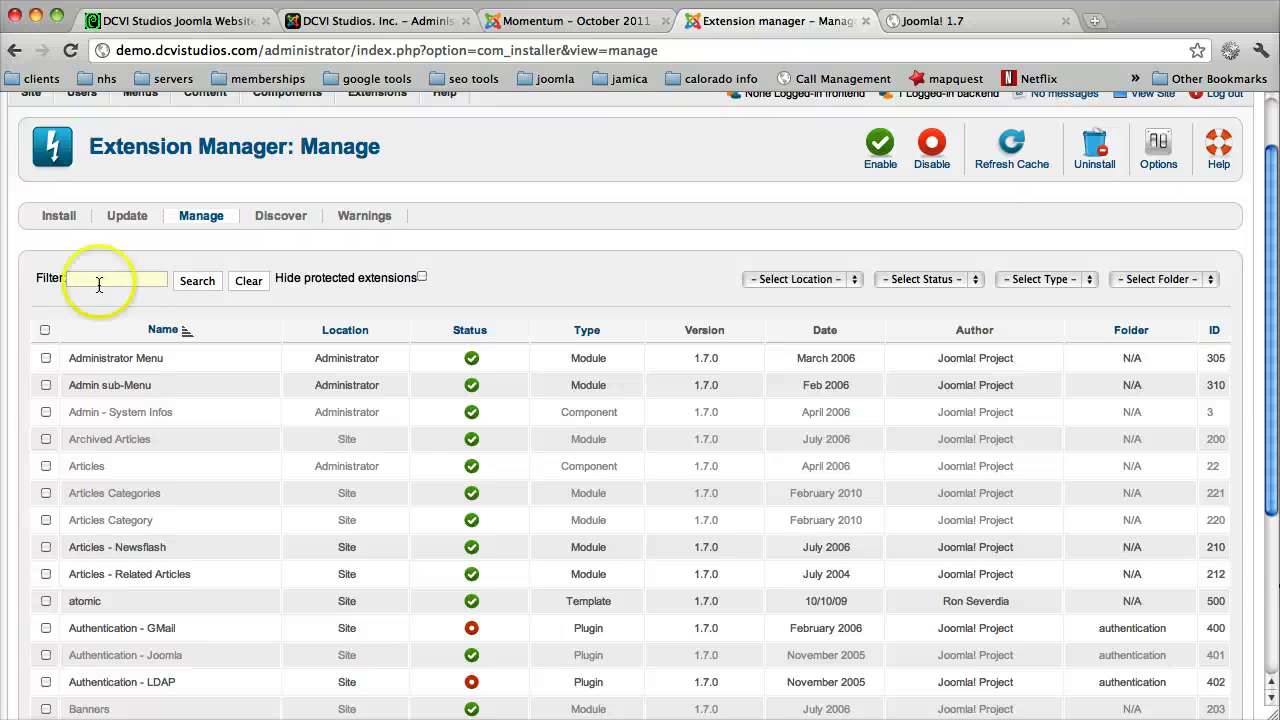
left_click(1045, 280)
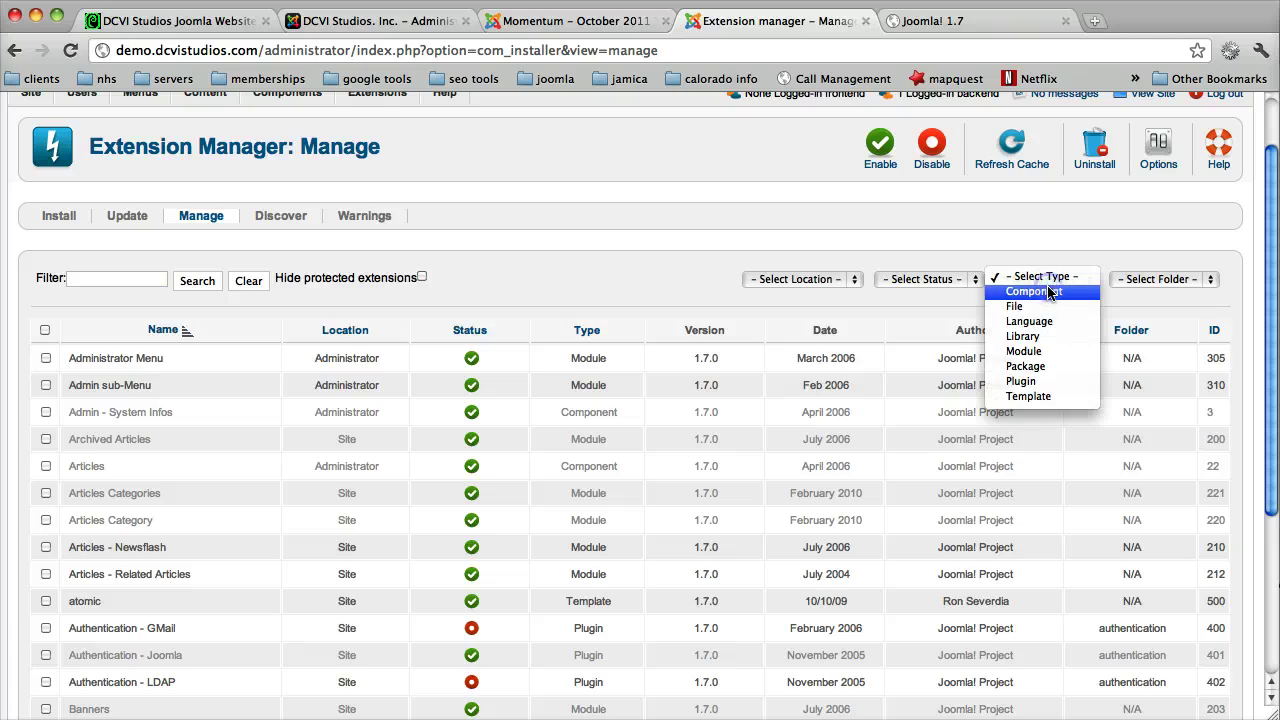
left_click(928, 278)
left_click(928, 278)
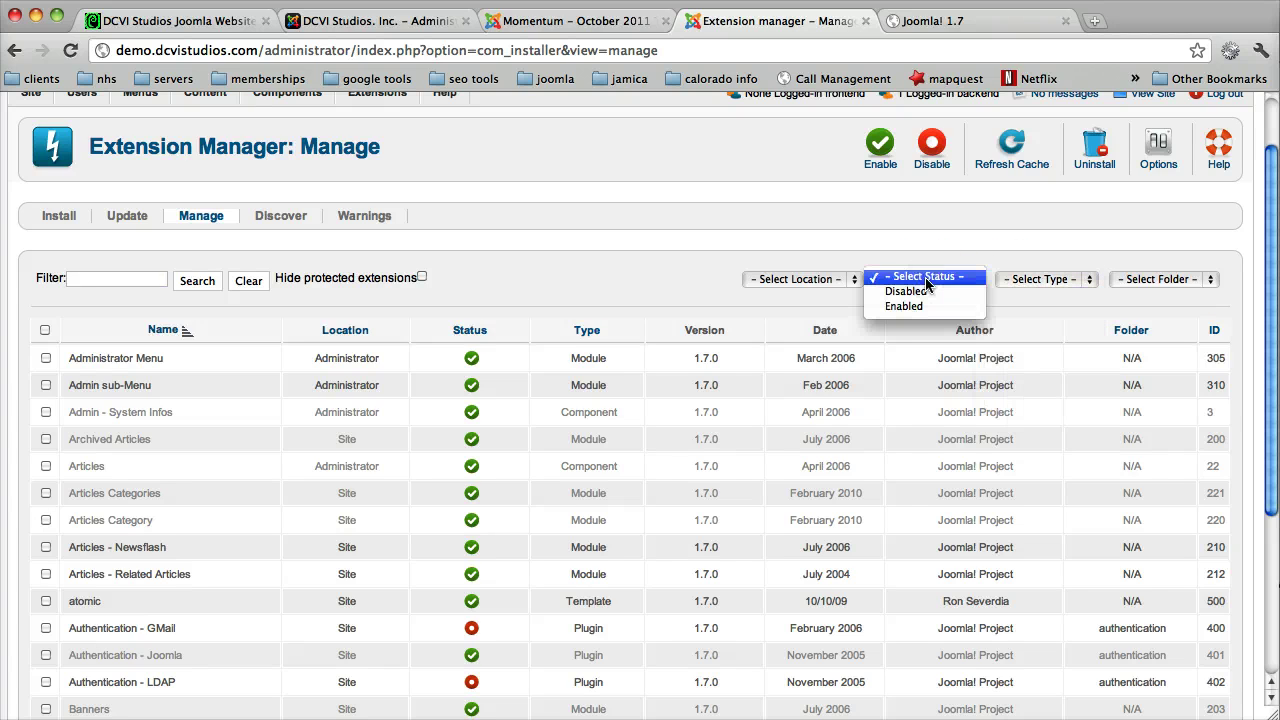
left_click(872, 258)
left_click(841, 279)
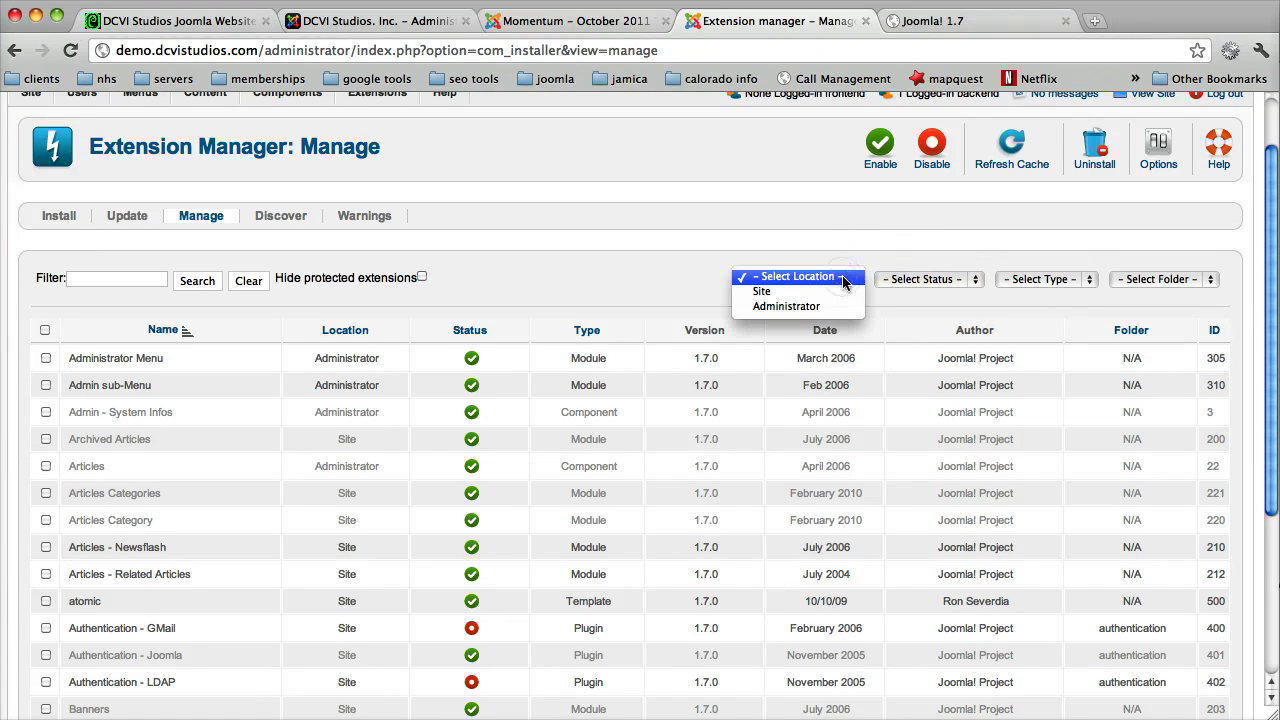
left_click(883, 293)
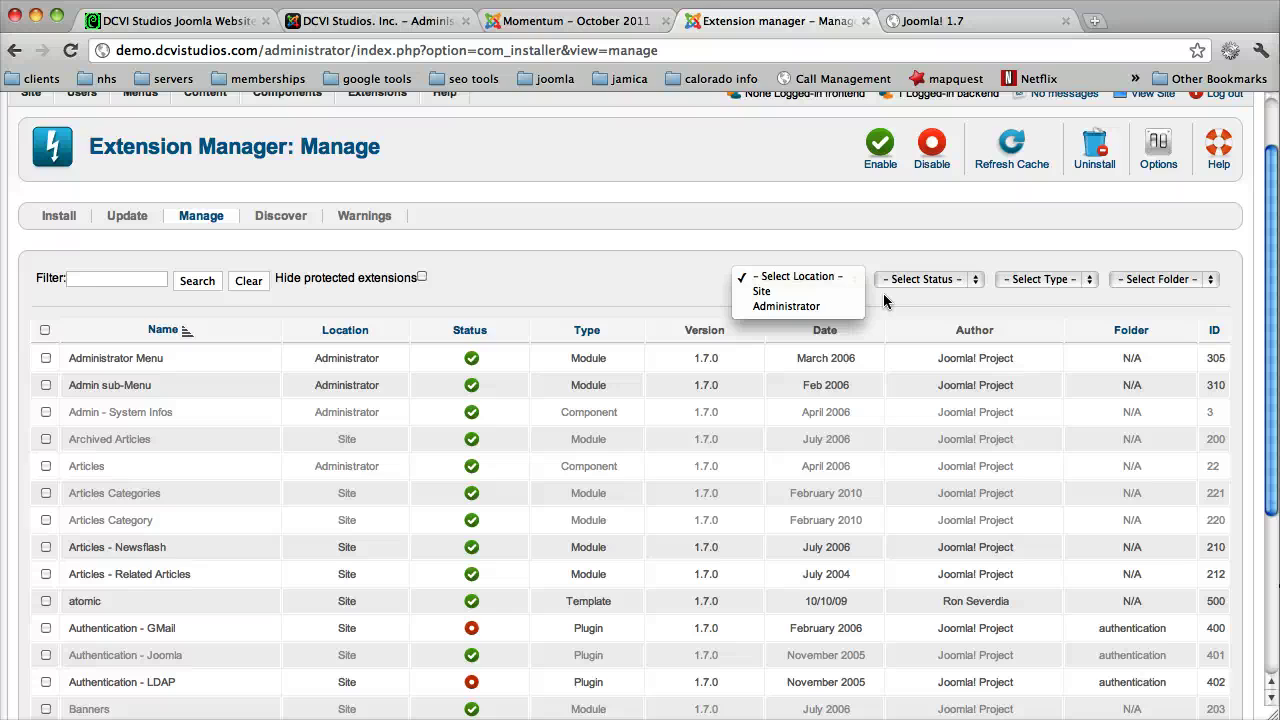
left_click(1190, 290)
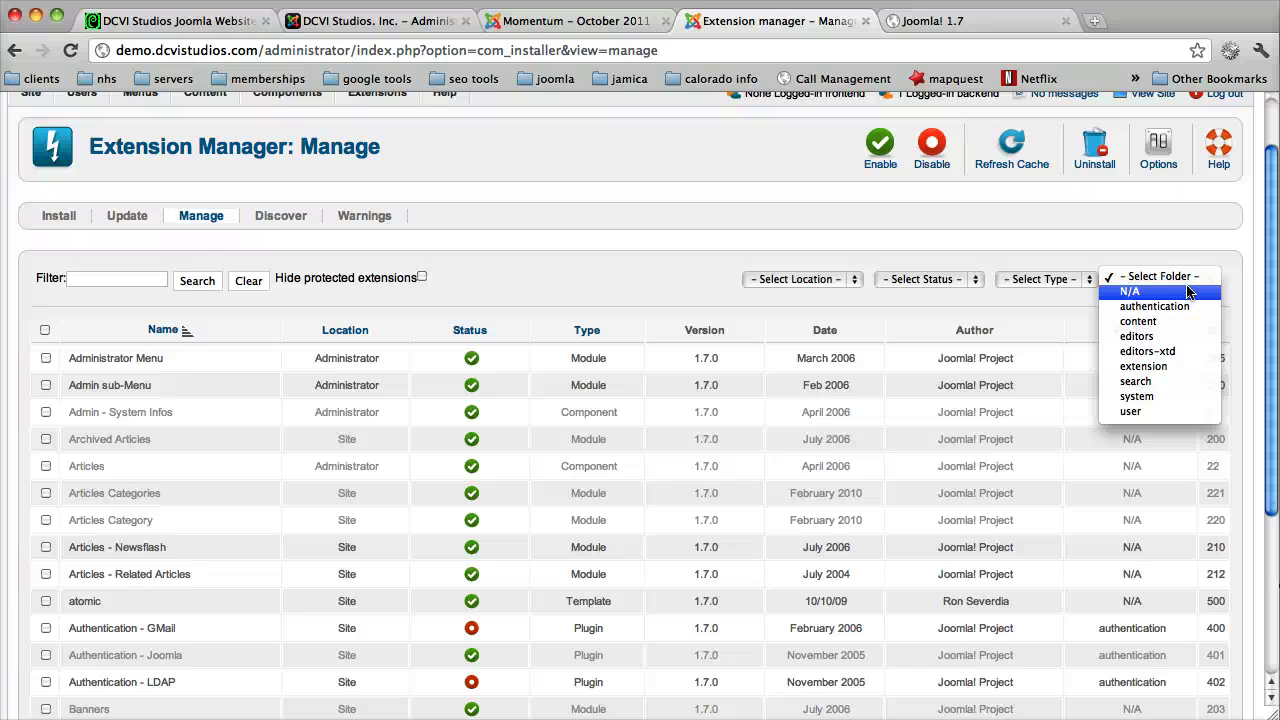
left_click_drag(1177, 271, 800, 257)
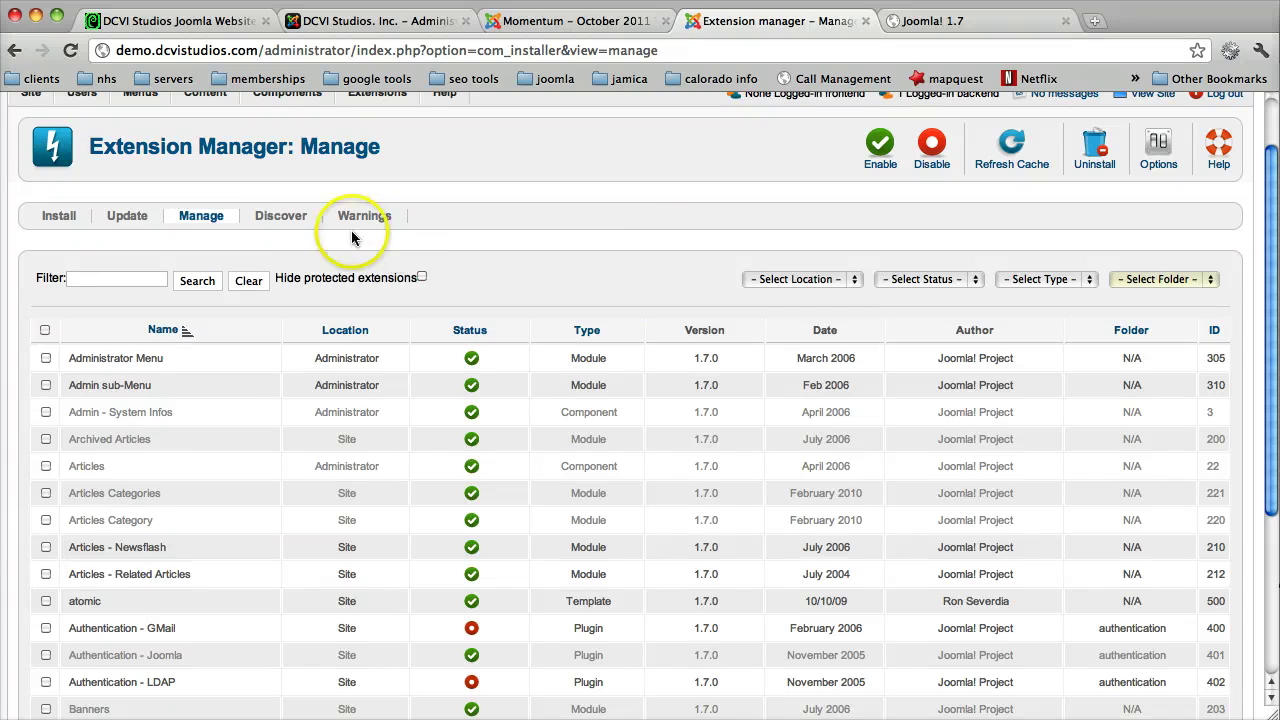
Step: View the discovered RokCandy, RokGallery and RokModule components, then the Warnings view
left_click(284, 218)
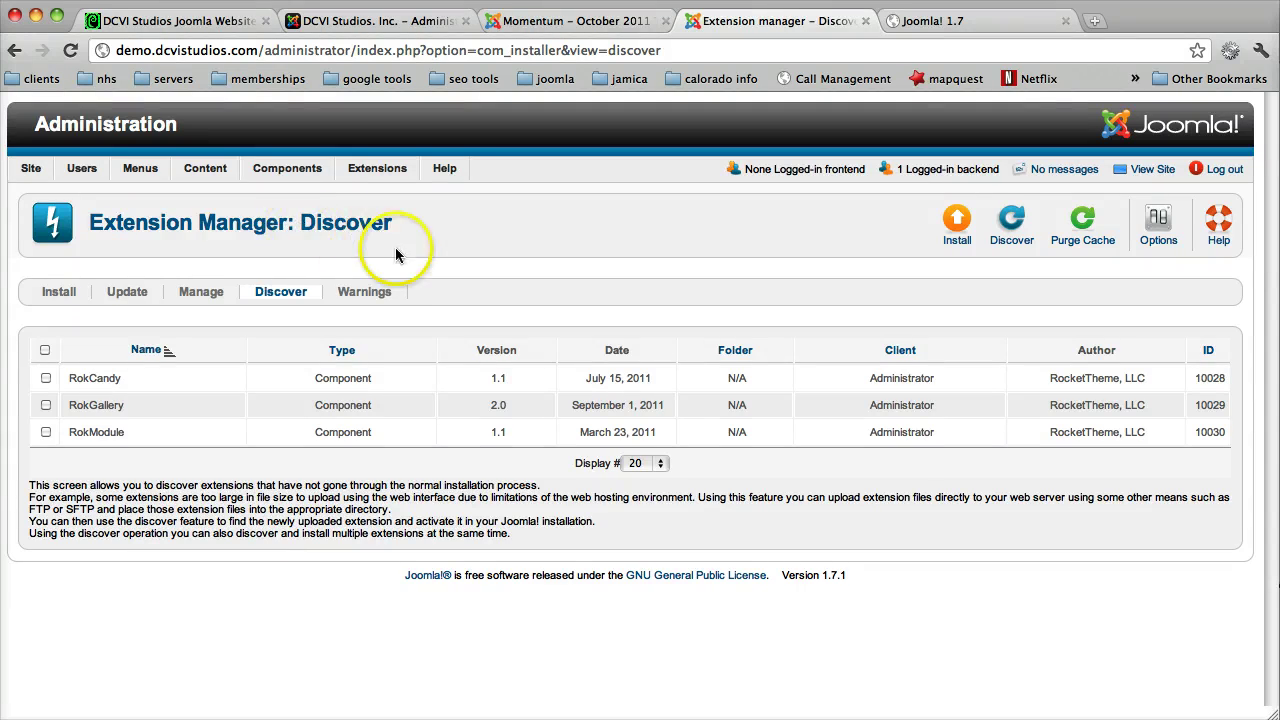
left_click(385, 293)
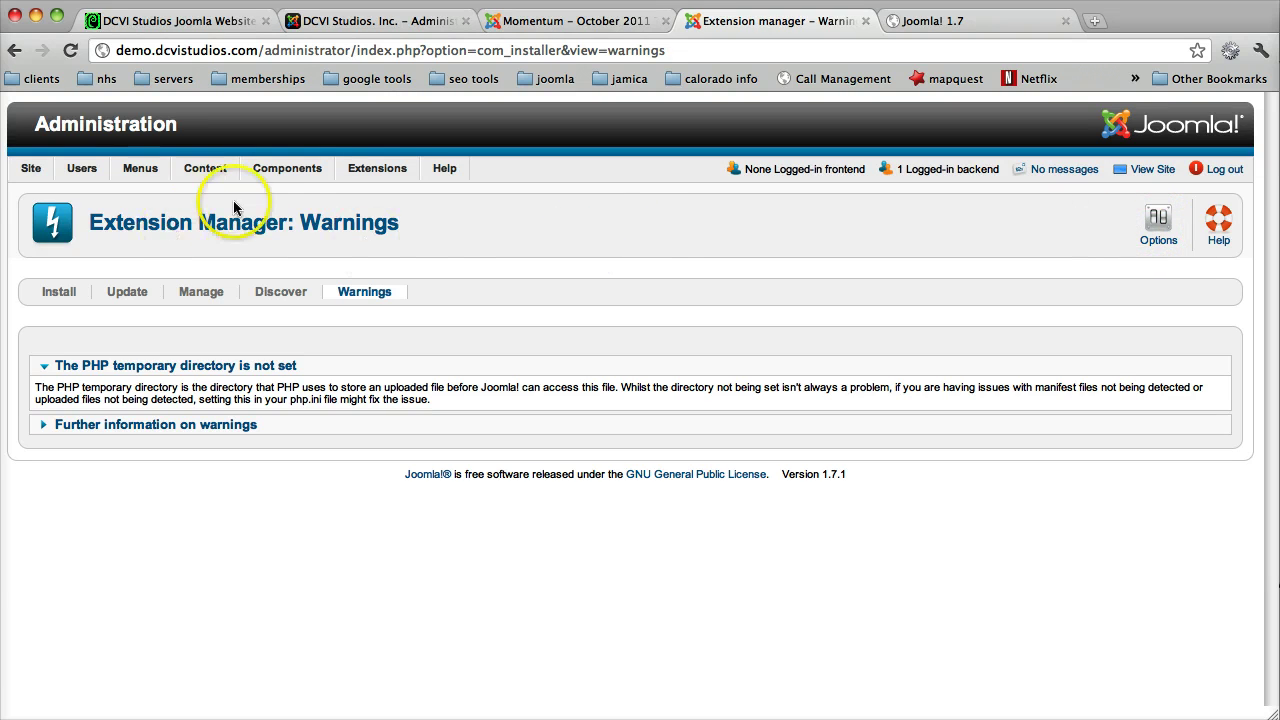
Step: Return to Content > Article Manager and open its global Options dialog
mouse_move(330, 172)
mouse_move(206, 166)
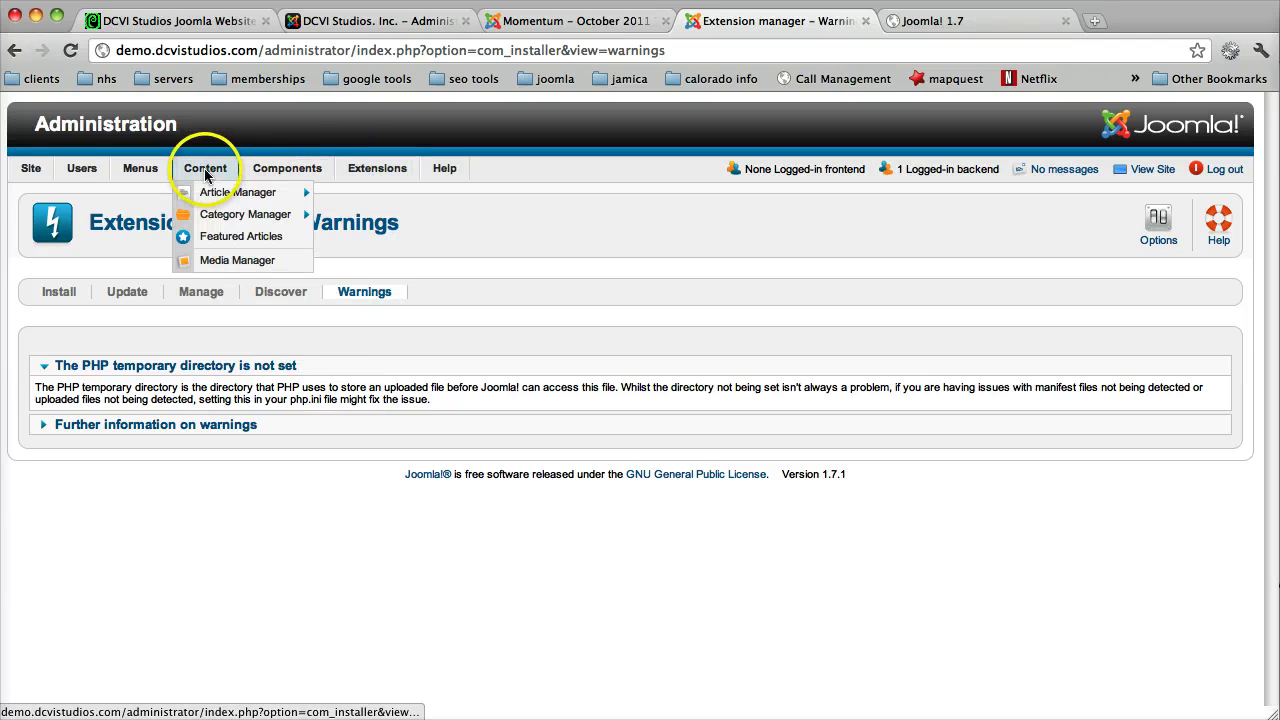
left_click(220, 198)
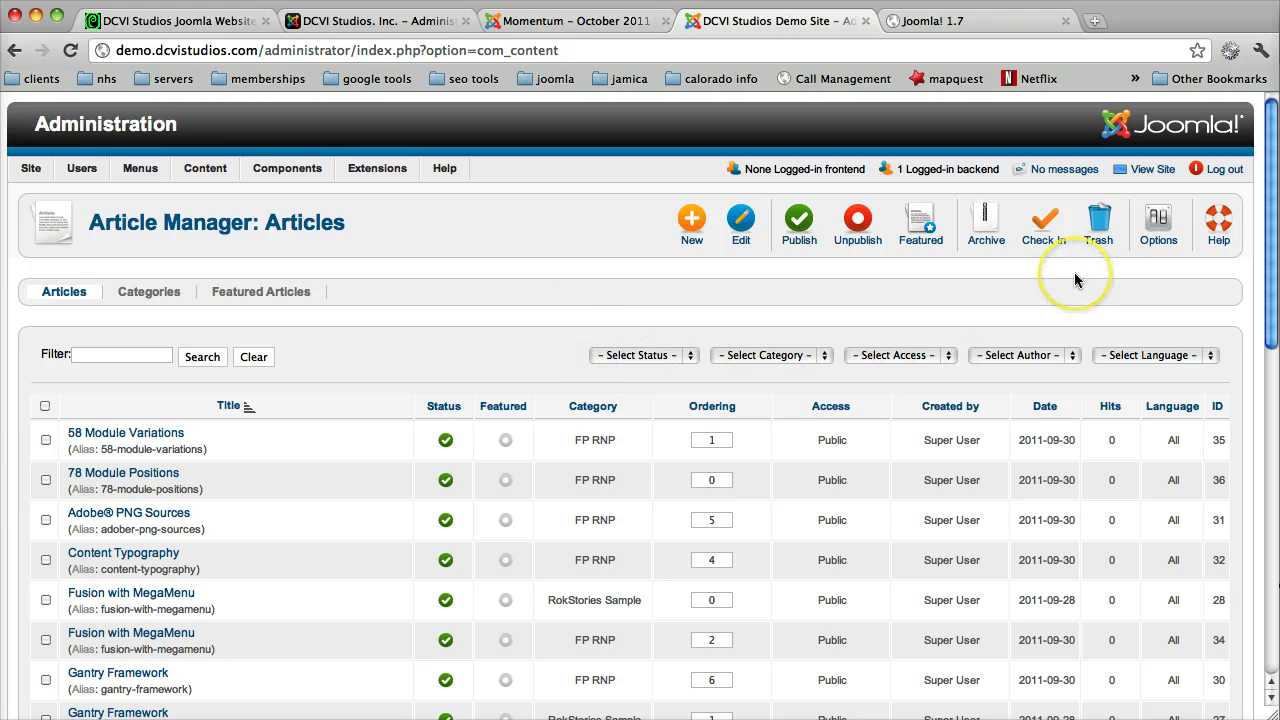
left_click(1160, 230)
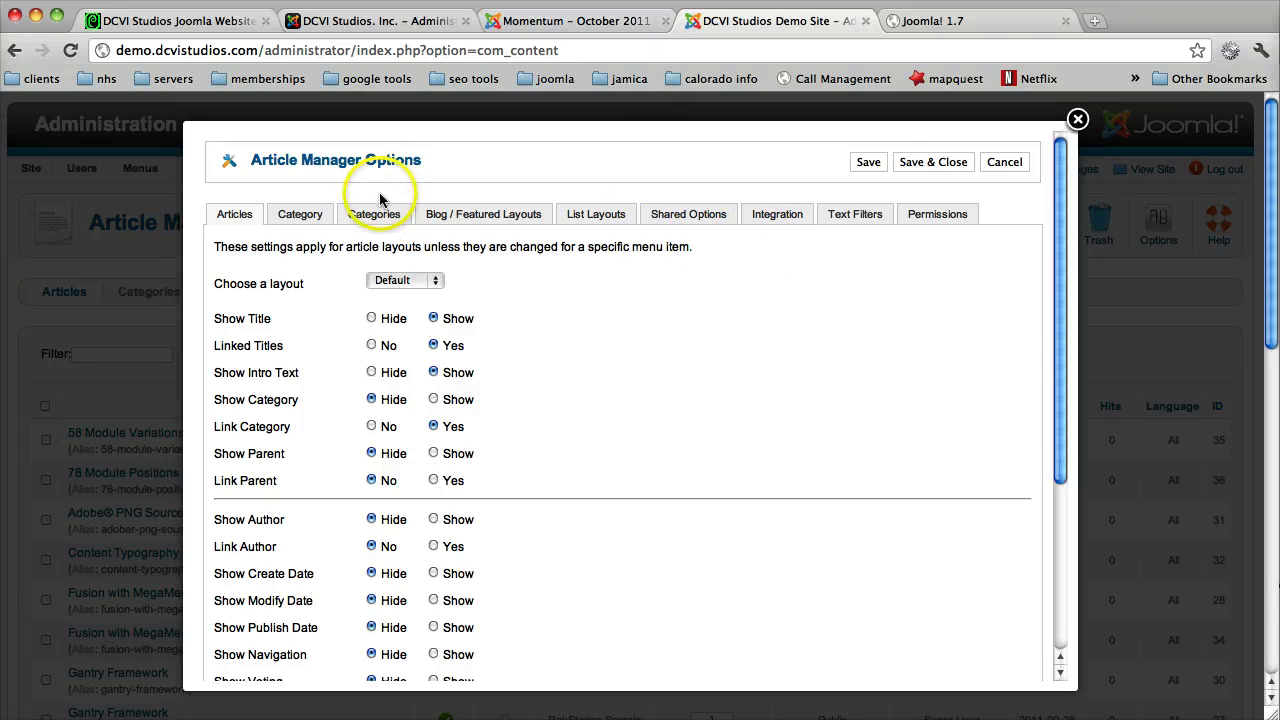
Step: Flip through the Category, Categories, Blog/Featured, List Layouts, Shared, Integration, Text Filters and Permissions tabs
left_click(303, 214)
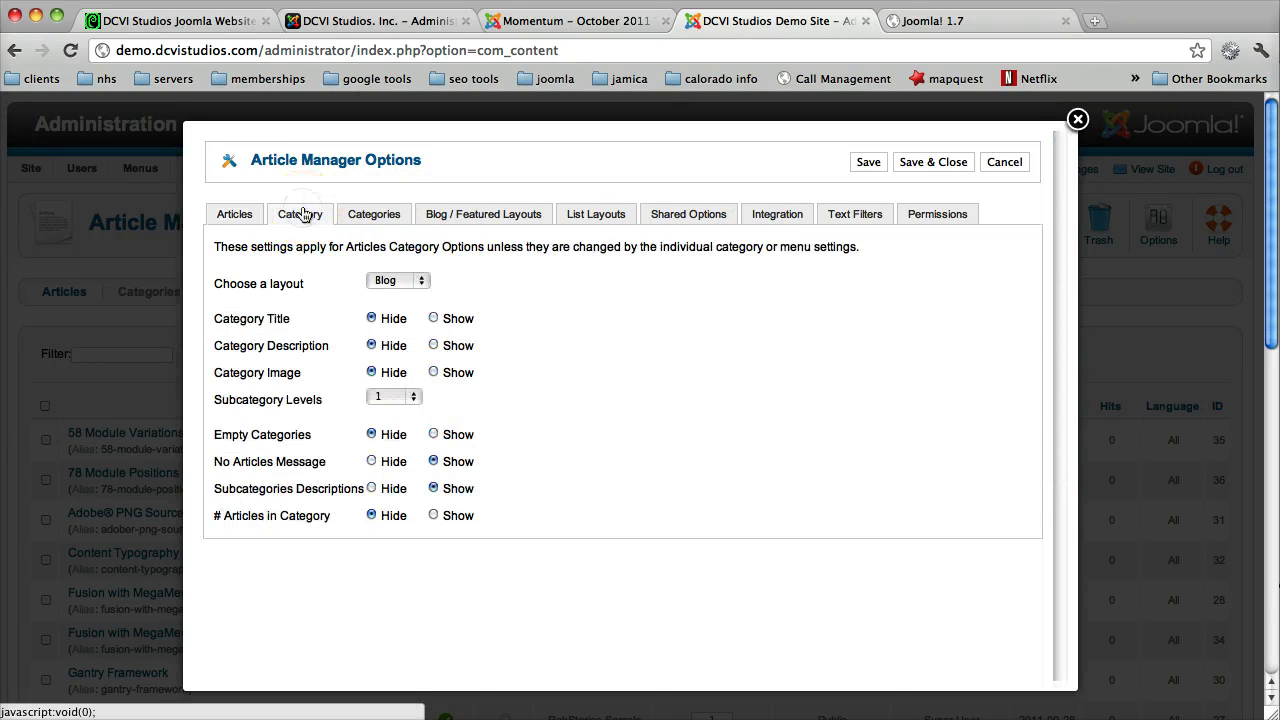
left_click(364, 214)
left_click(431, 216)
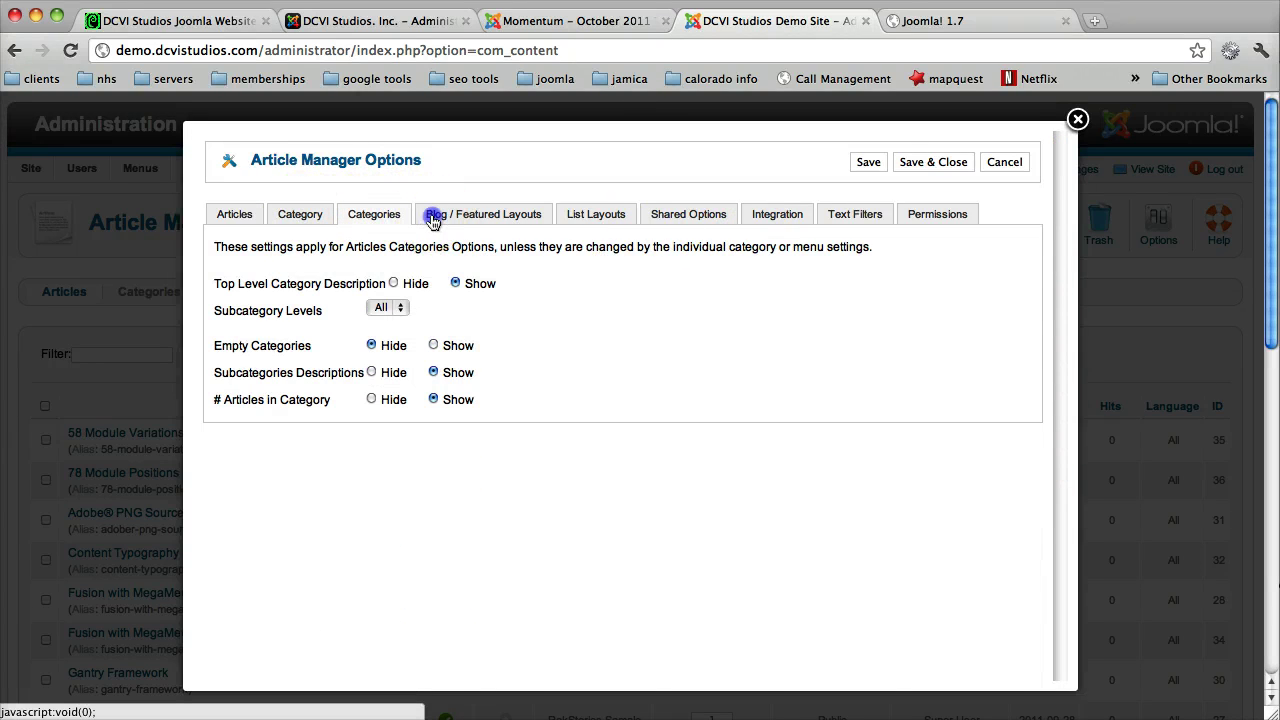
left_click(612, 216)
left_click(700, 214)
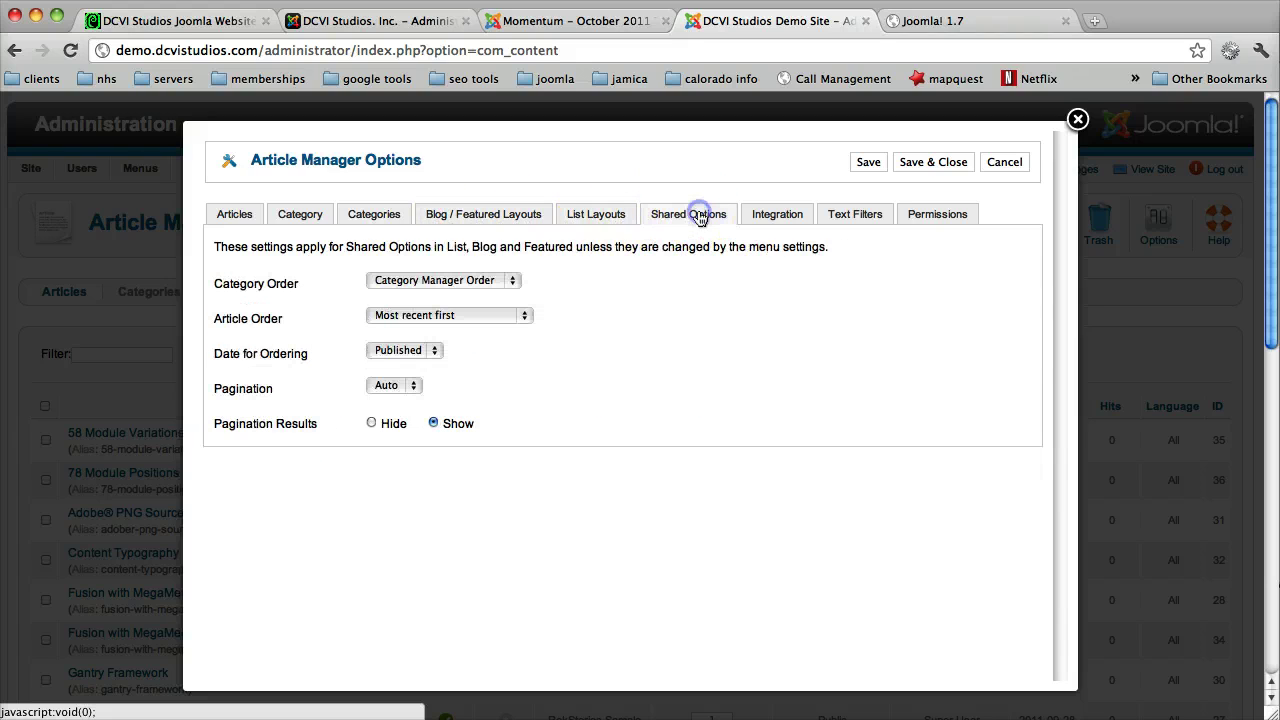
left_click(780, 214)
left_click(845, 214)
left_click(920, 214)
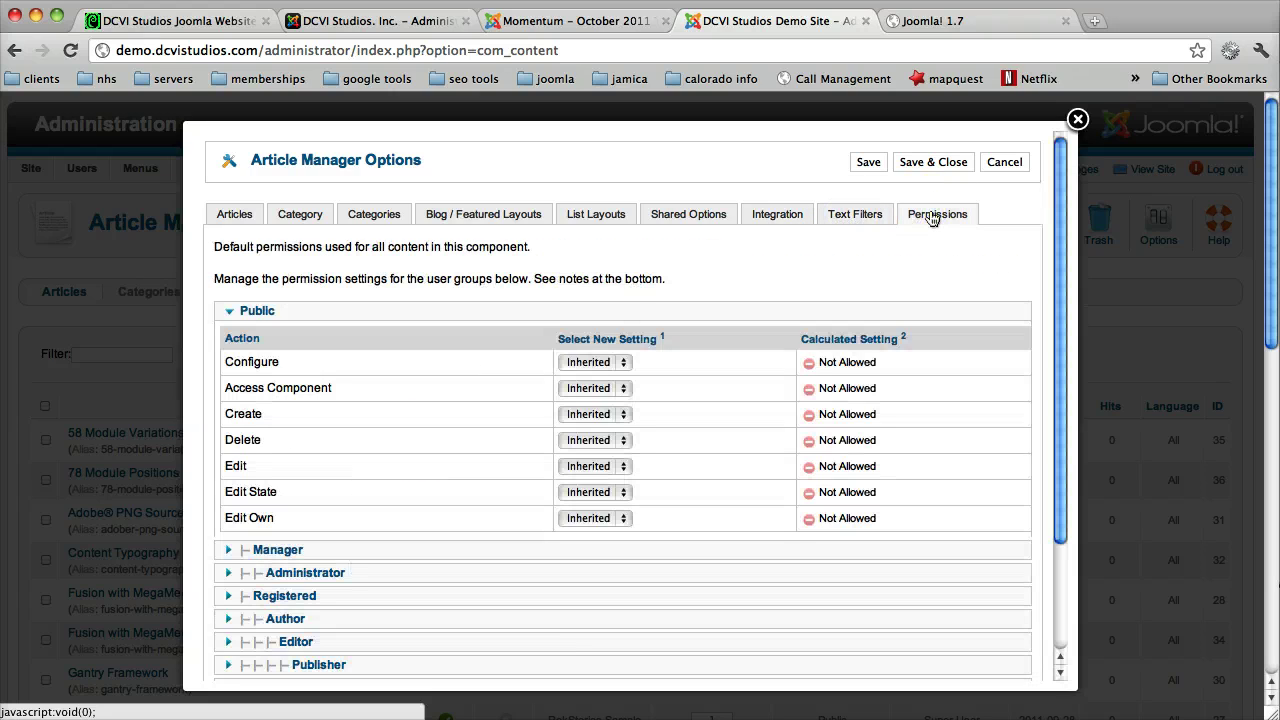
left_click(277, 214)
left_click(370, 220)
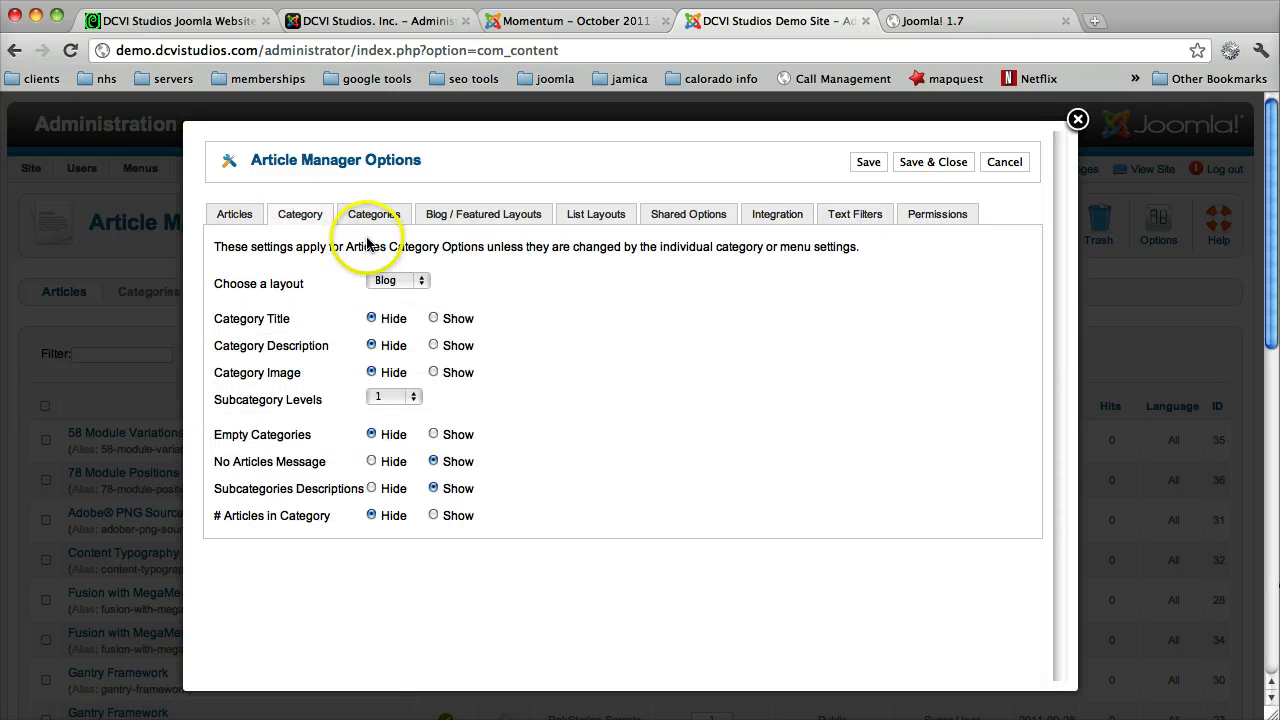
left_click(371, 218)
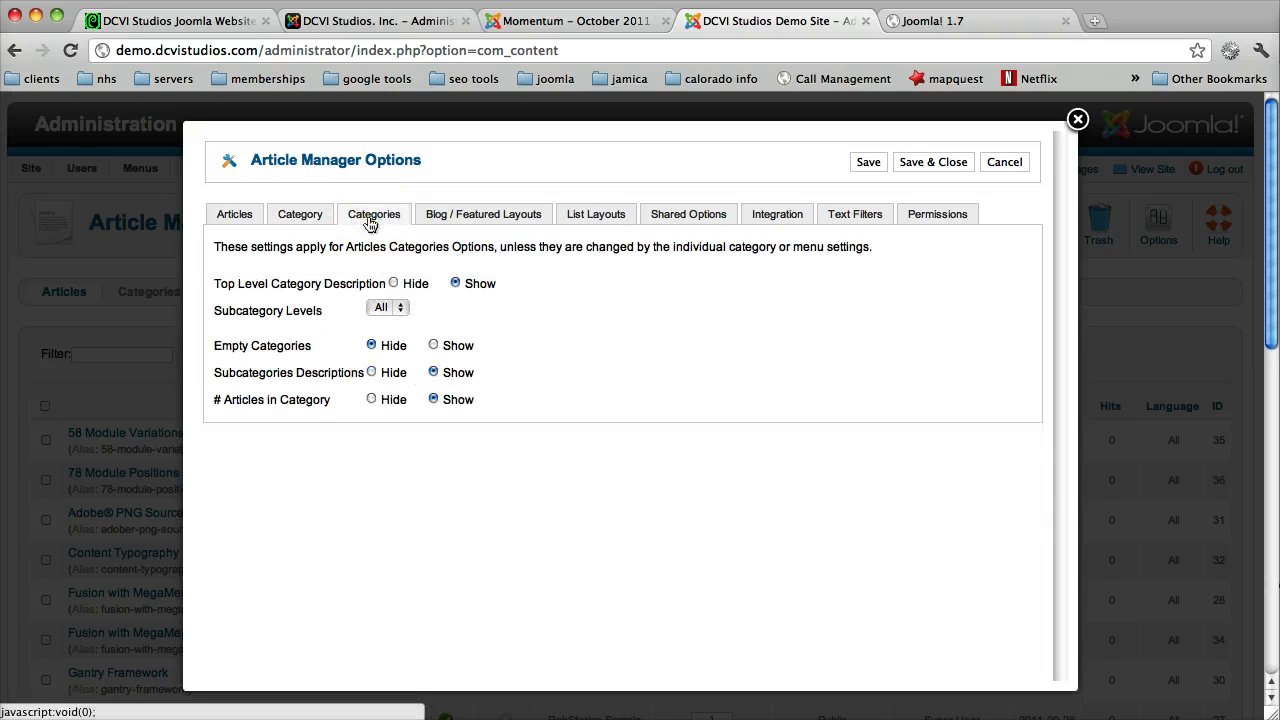
left_click(222, 214)
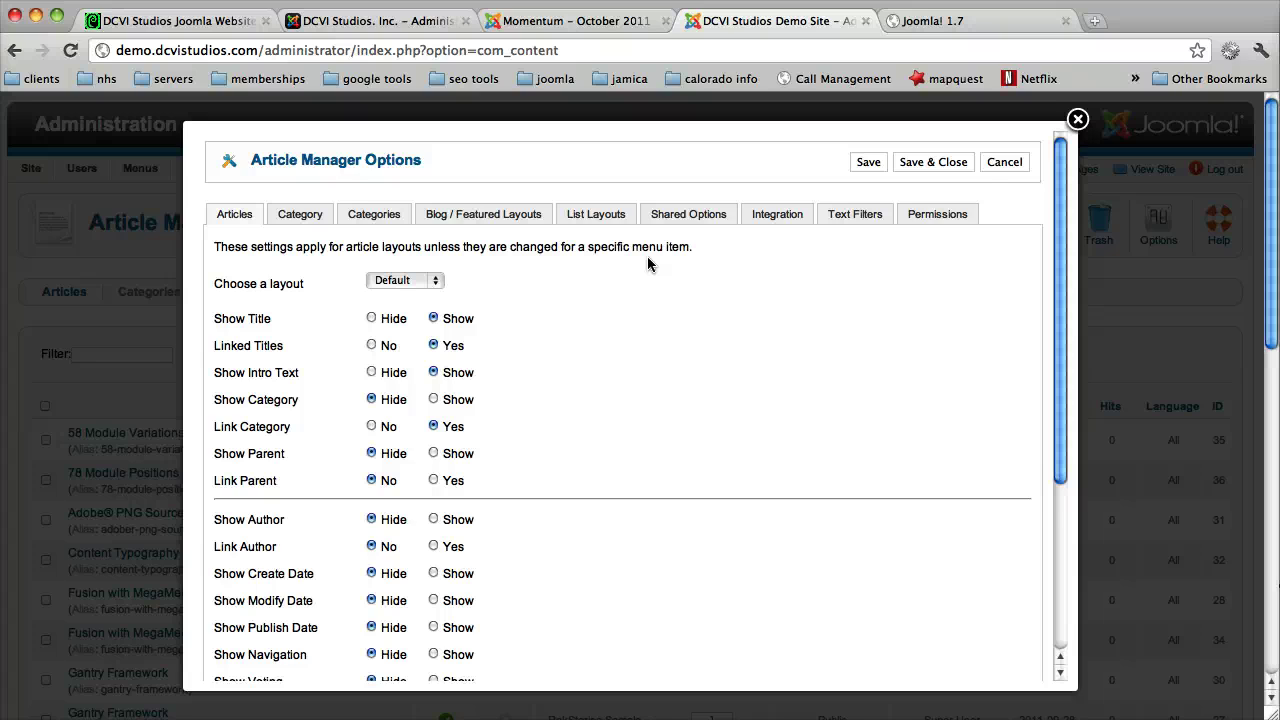
Step: Review the Articles, Blog/Featured, List Layouts, Shared Options and Integration settings, ending on Text Filters
scroll(647, 264, "down", 2)
left_click(355, 178)
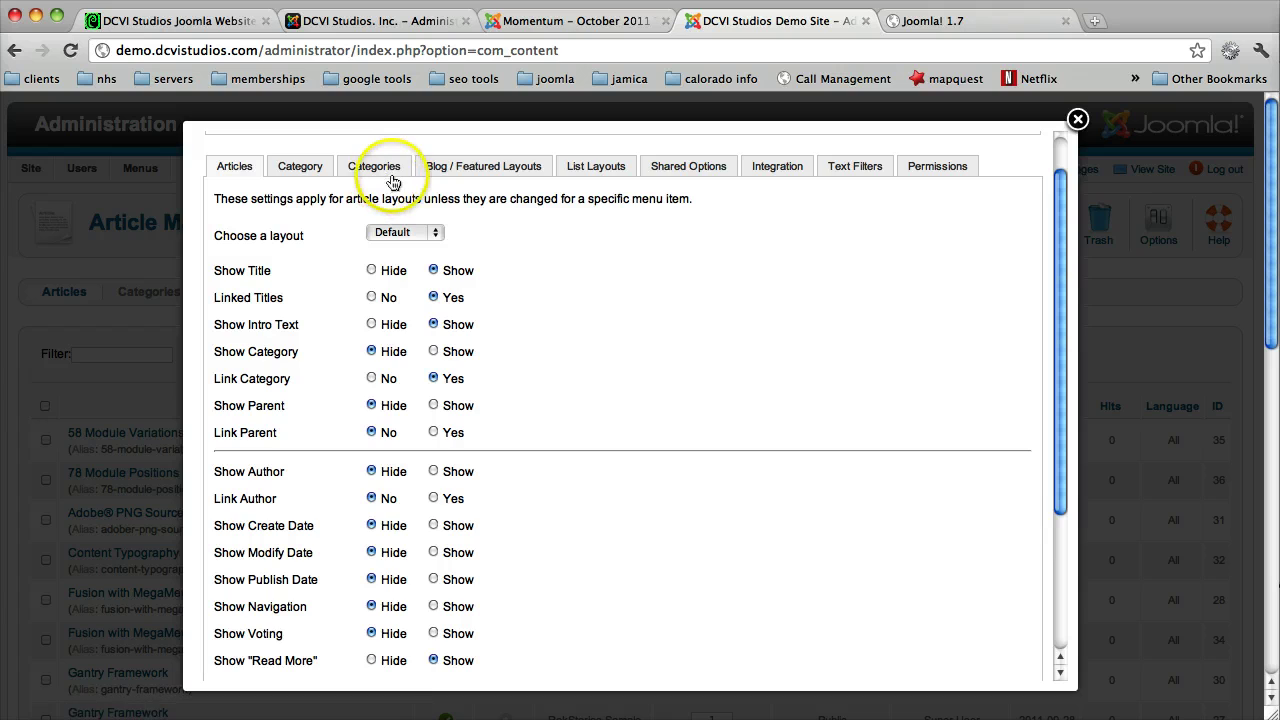
left_click(502, 170)
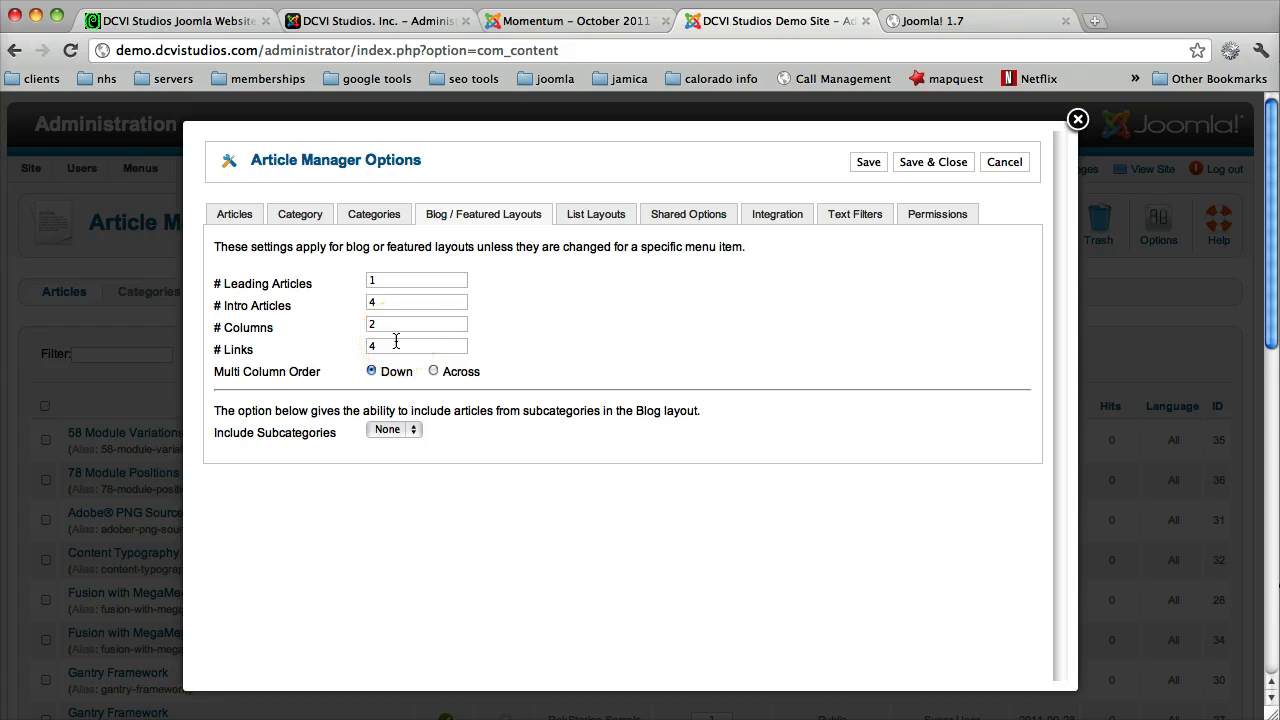
left_click(590, 218)
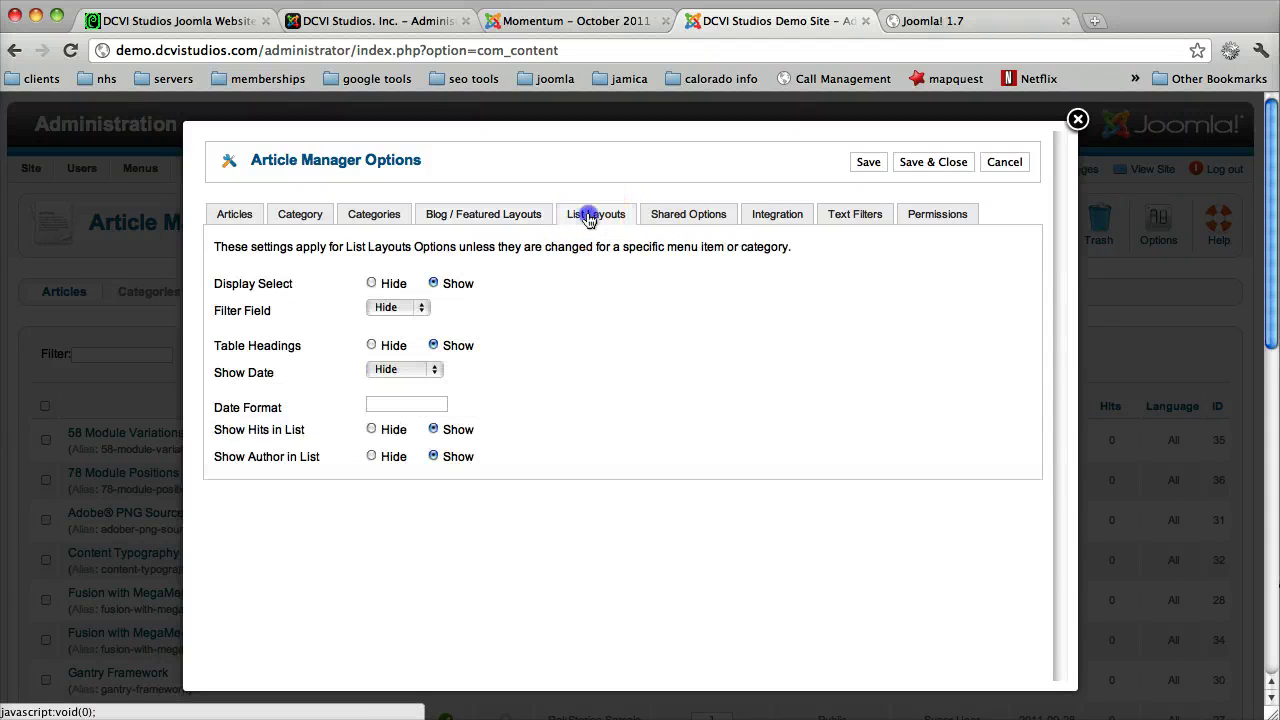
left_click(689, 210)
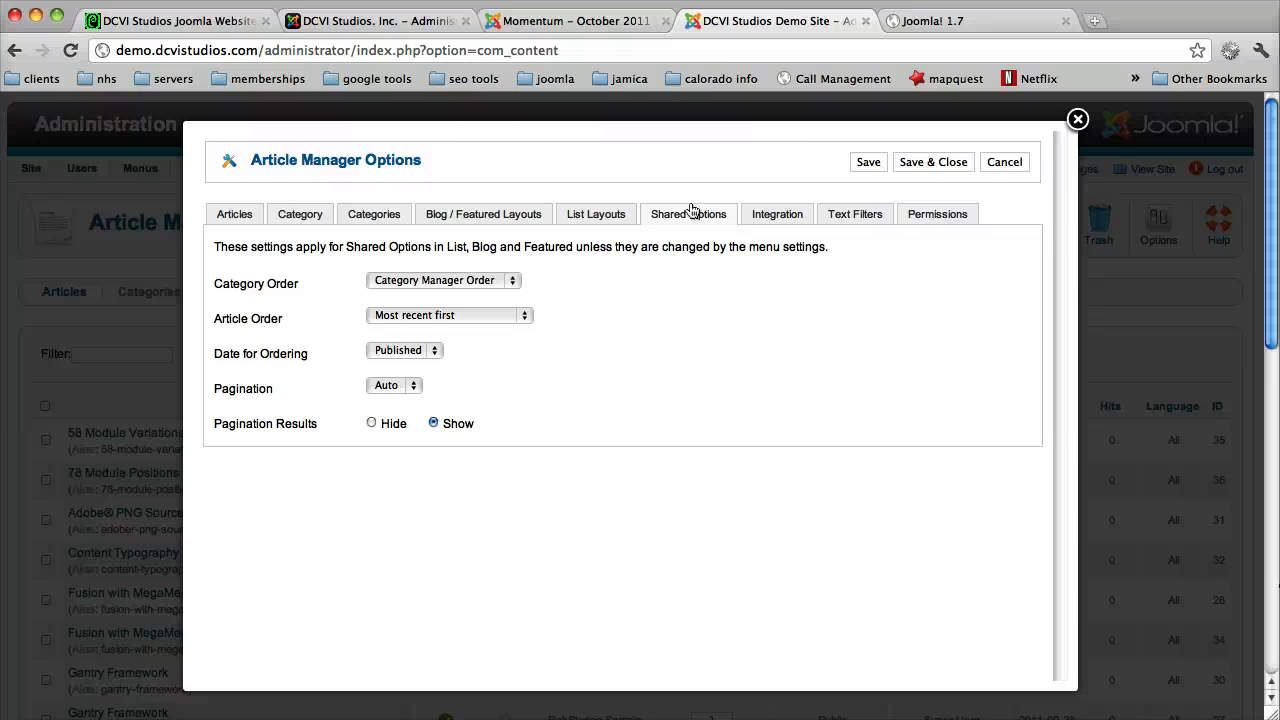
left_click(778, 218)
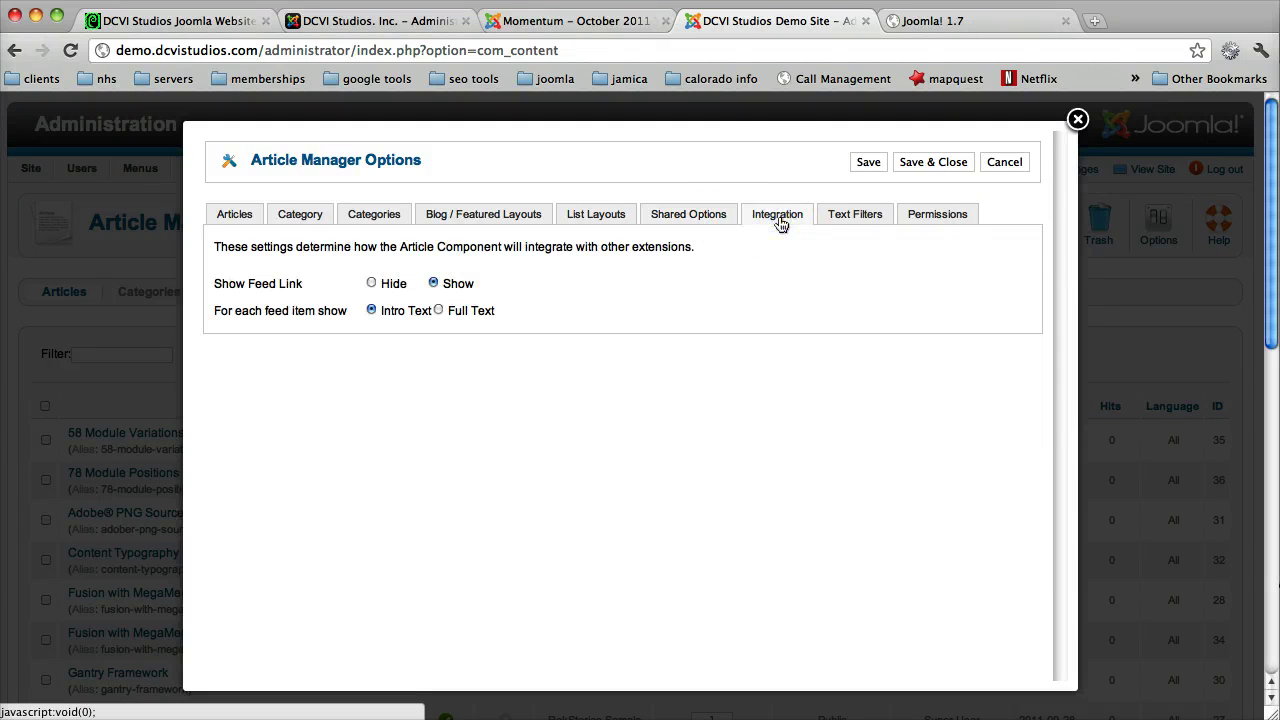
left_click(846, 218)
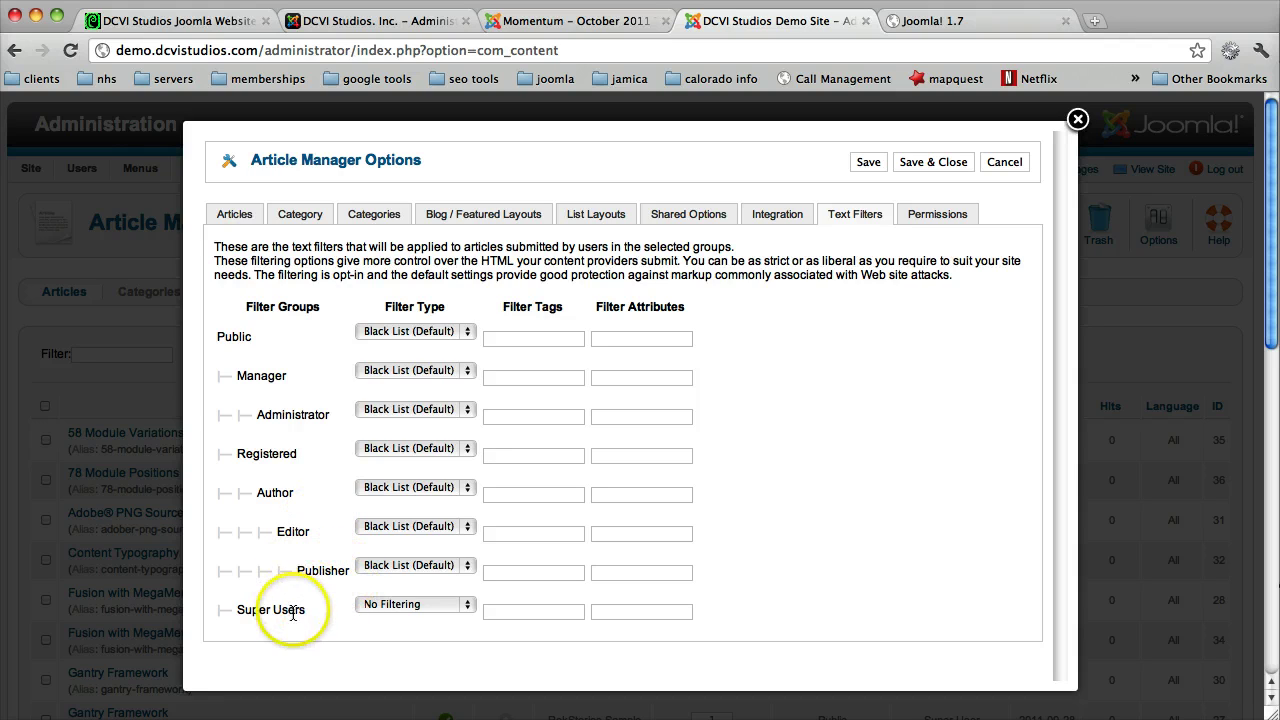
Step: Cancel the article options unsaved, browse the Menus and Users menus, and open the User Manager
left_click(1004, 162)
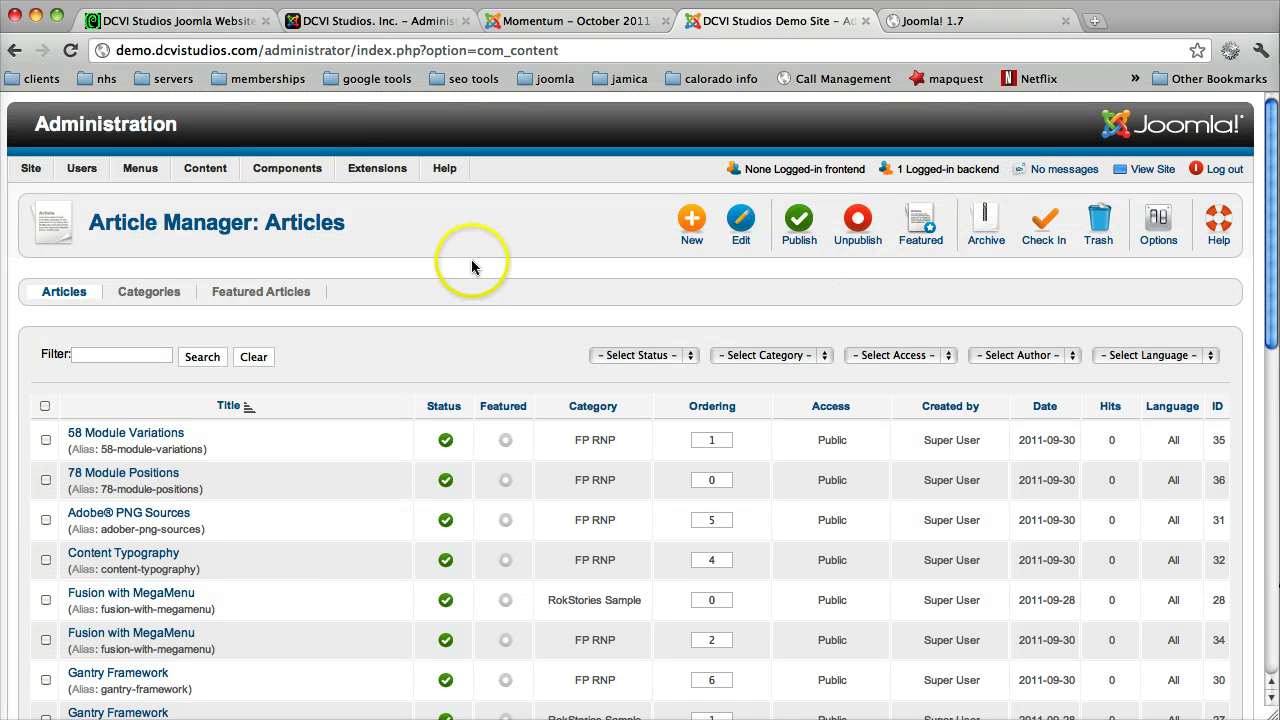
mouse_move(148, 174)
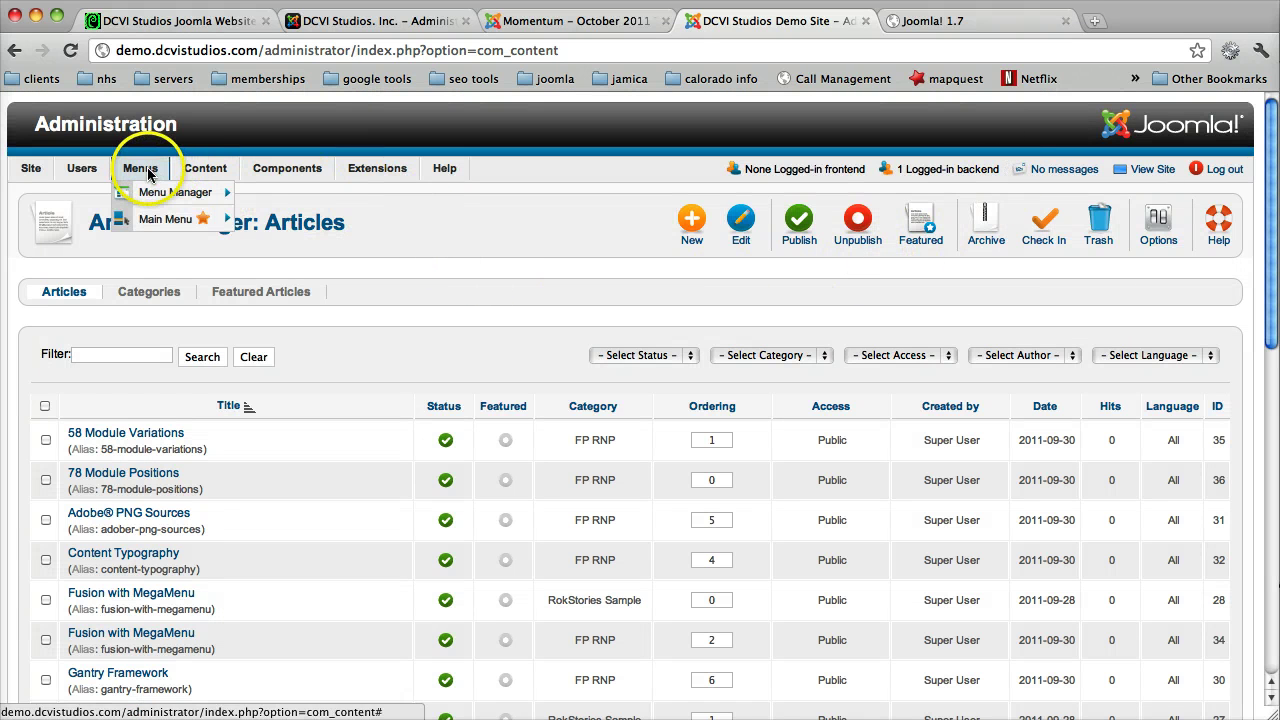
mouse_move(70, 173)
mouse_move(90, 193)
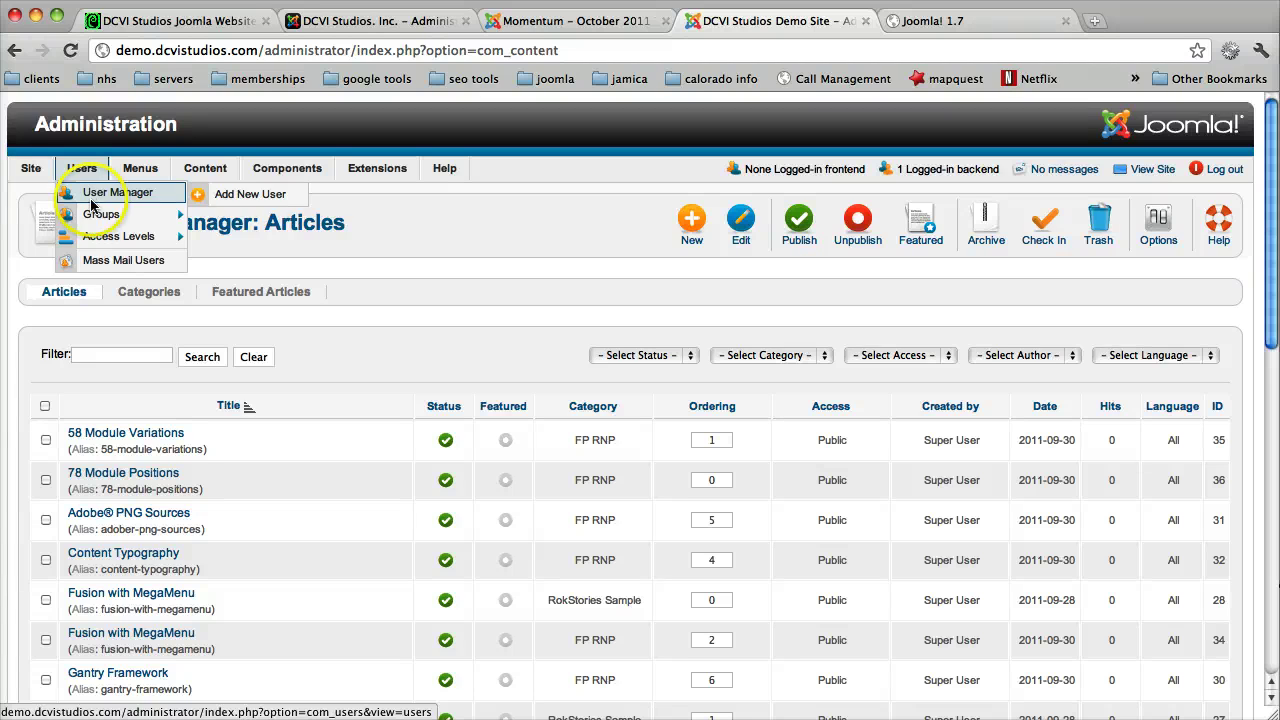
left_click(92, 215)
mouse_move(92, 238)
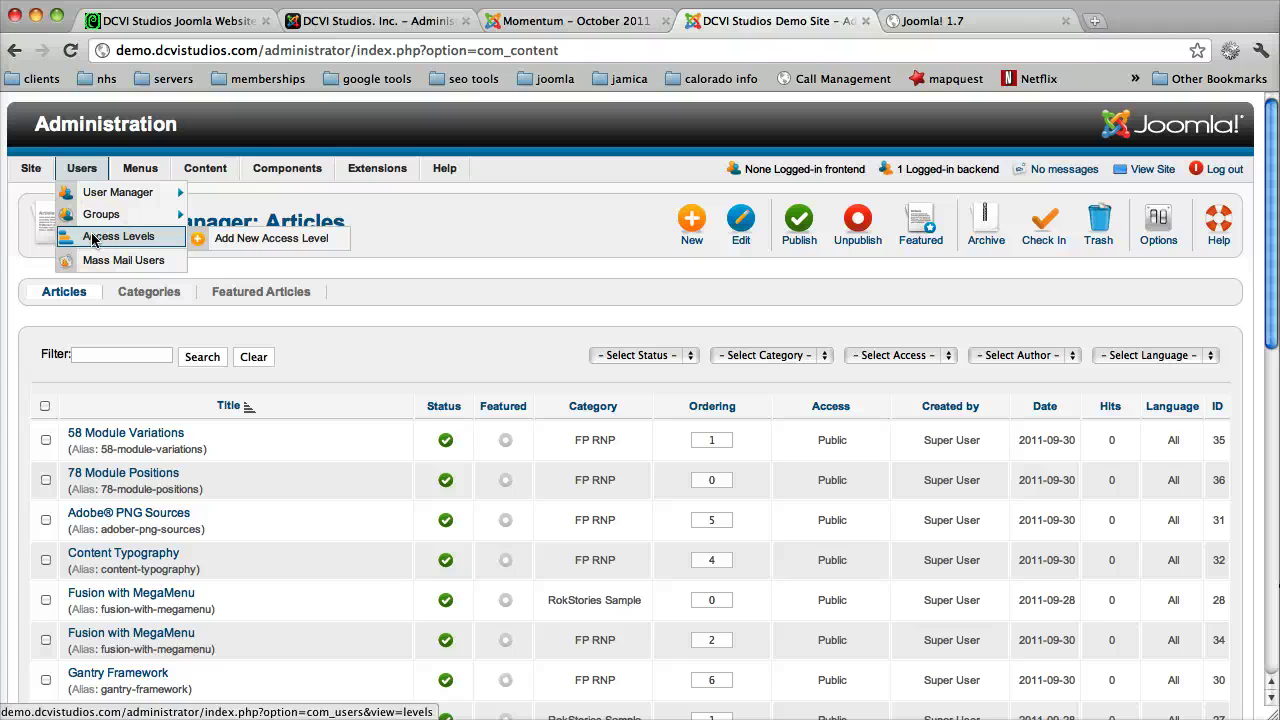
left_click(97, 218)
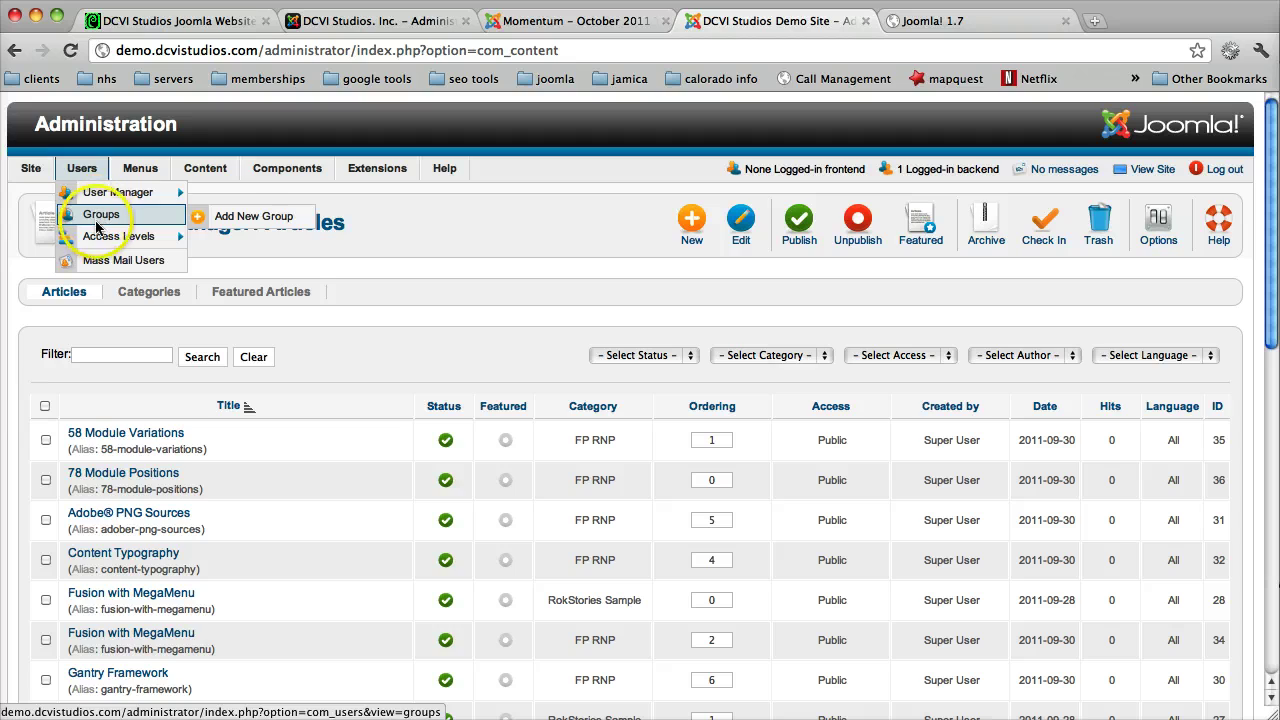
mouse_move(97, 240)
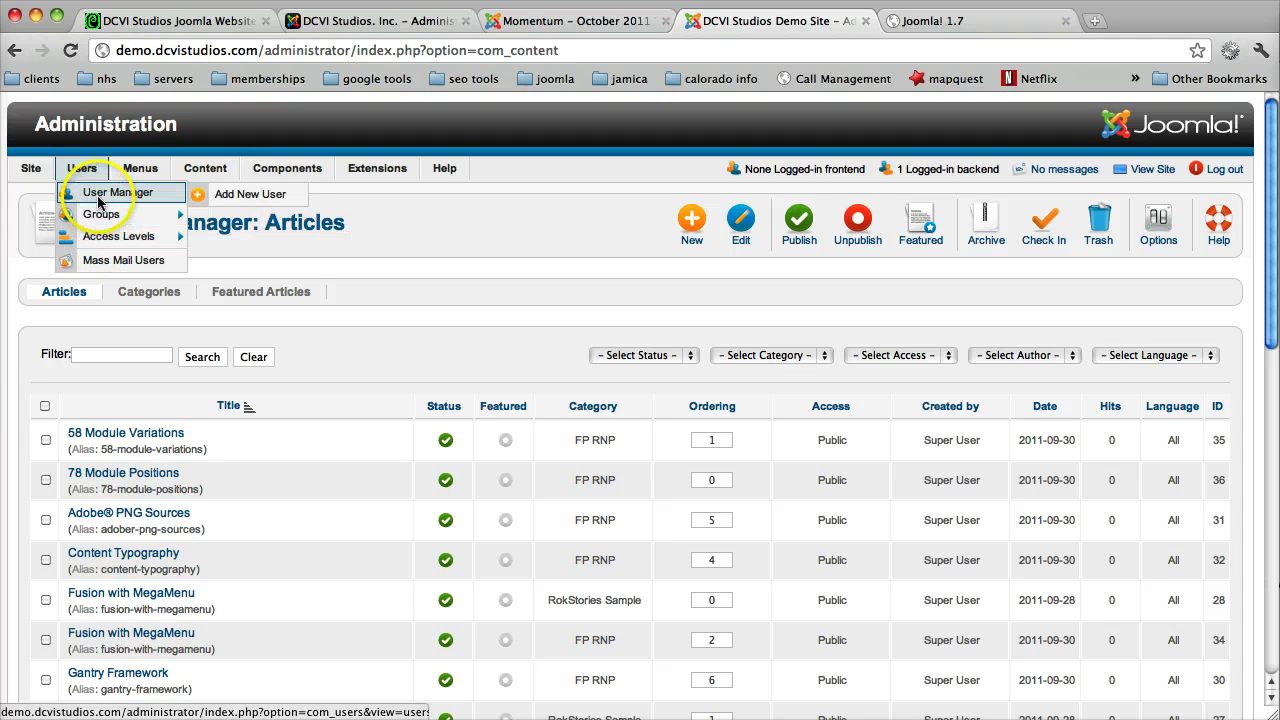
left_click(99, 199)
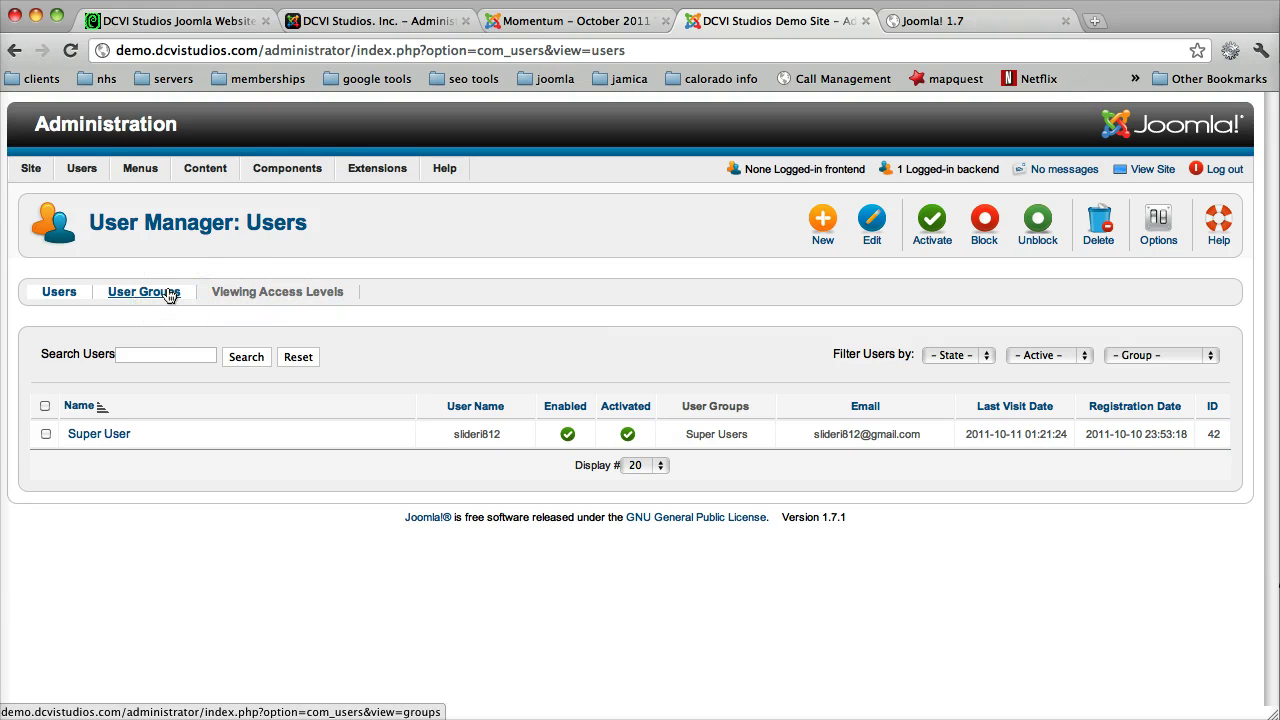
Step: View the User Groups list, check Viewing Access Levels, then return to Users > Groups
left_click(168, 292)
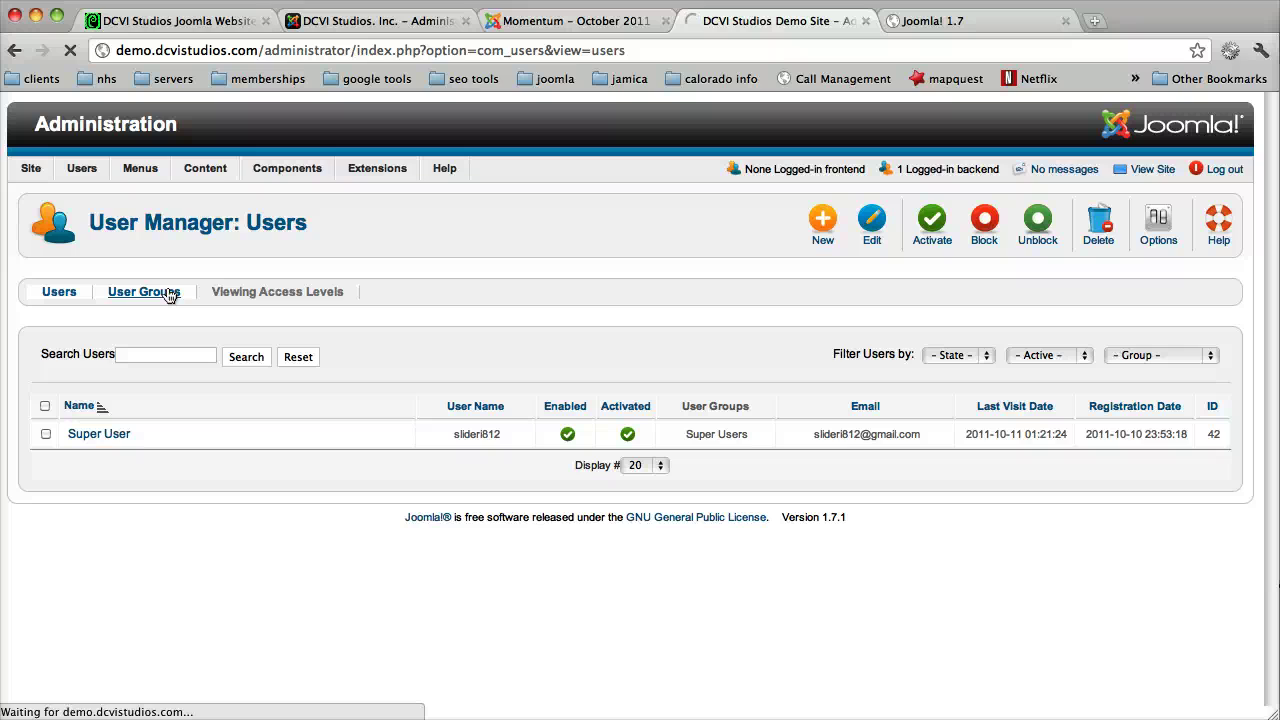
left_click(155, 294)
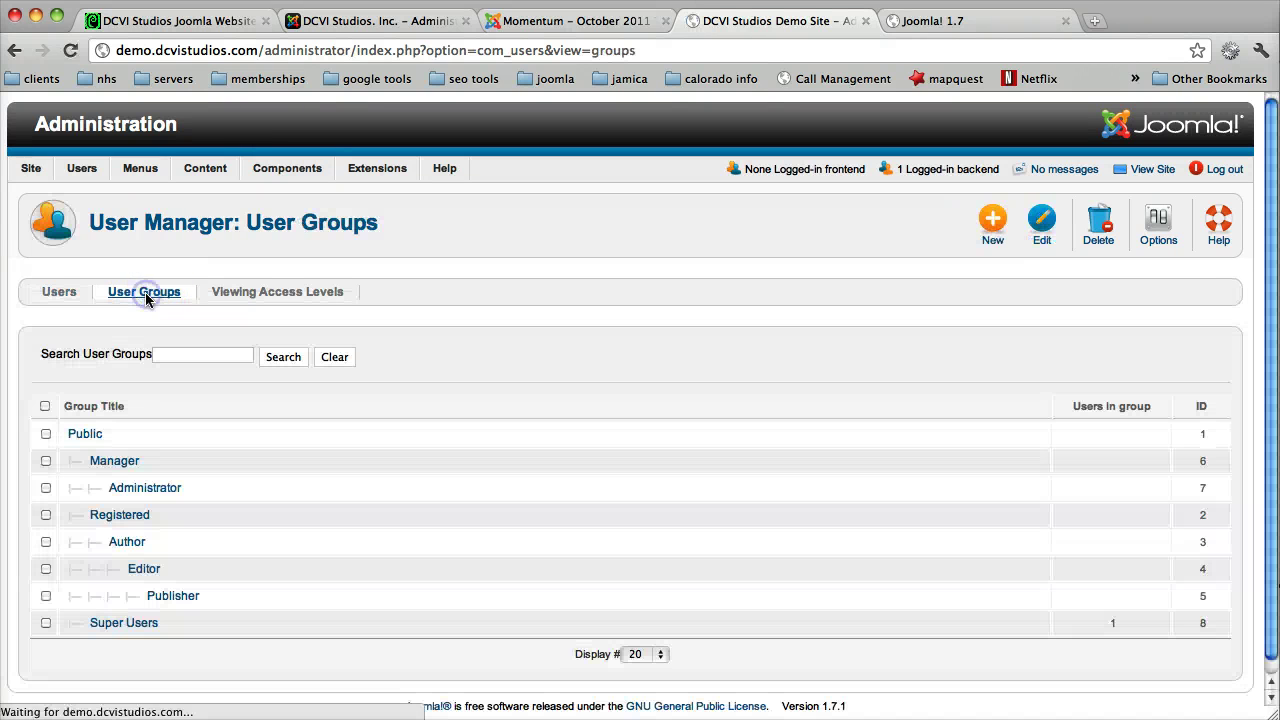
left_click(152, 384)
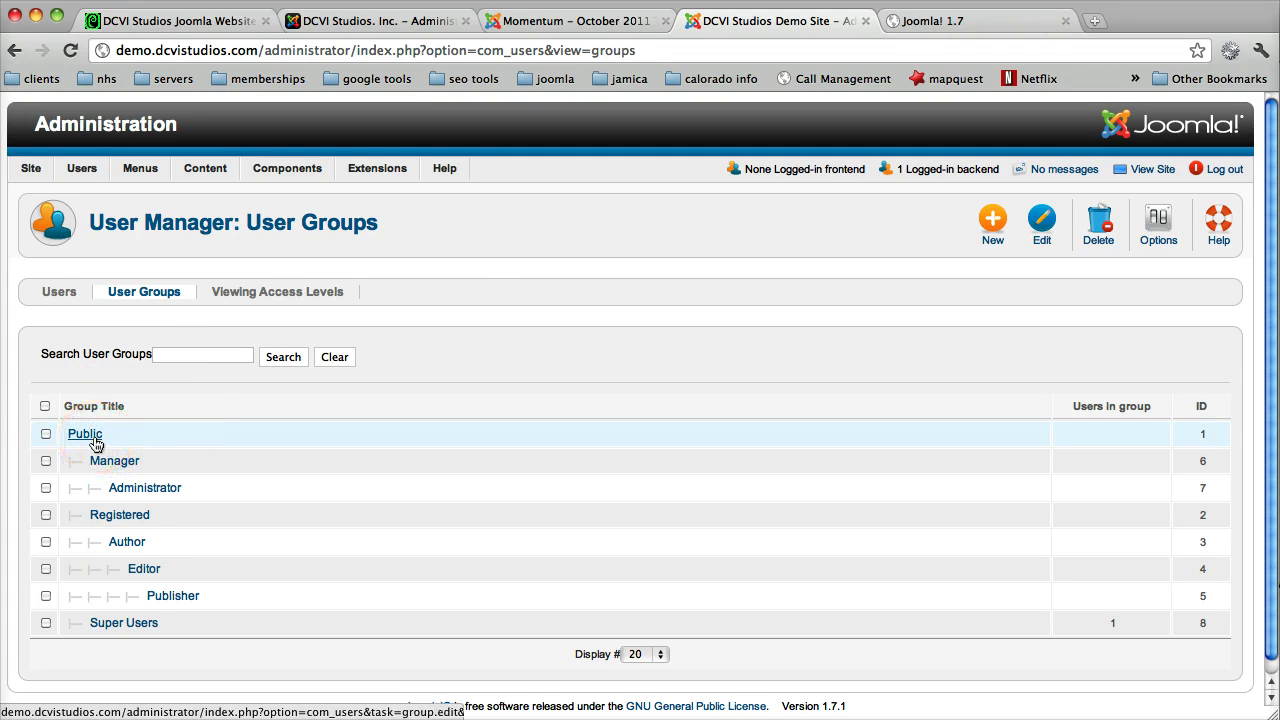
left_click(108, 628)
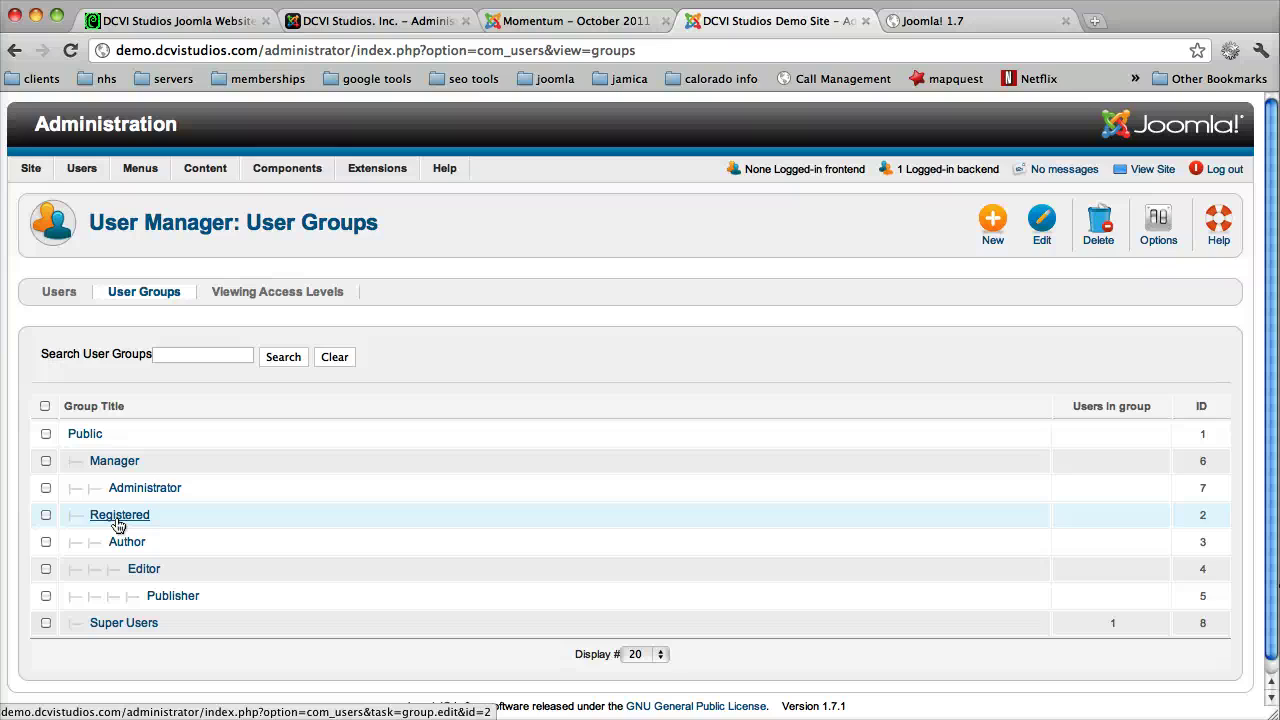
left_click(220, 289)
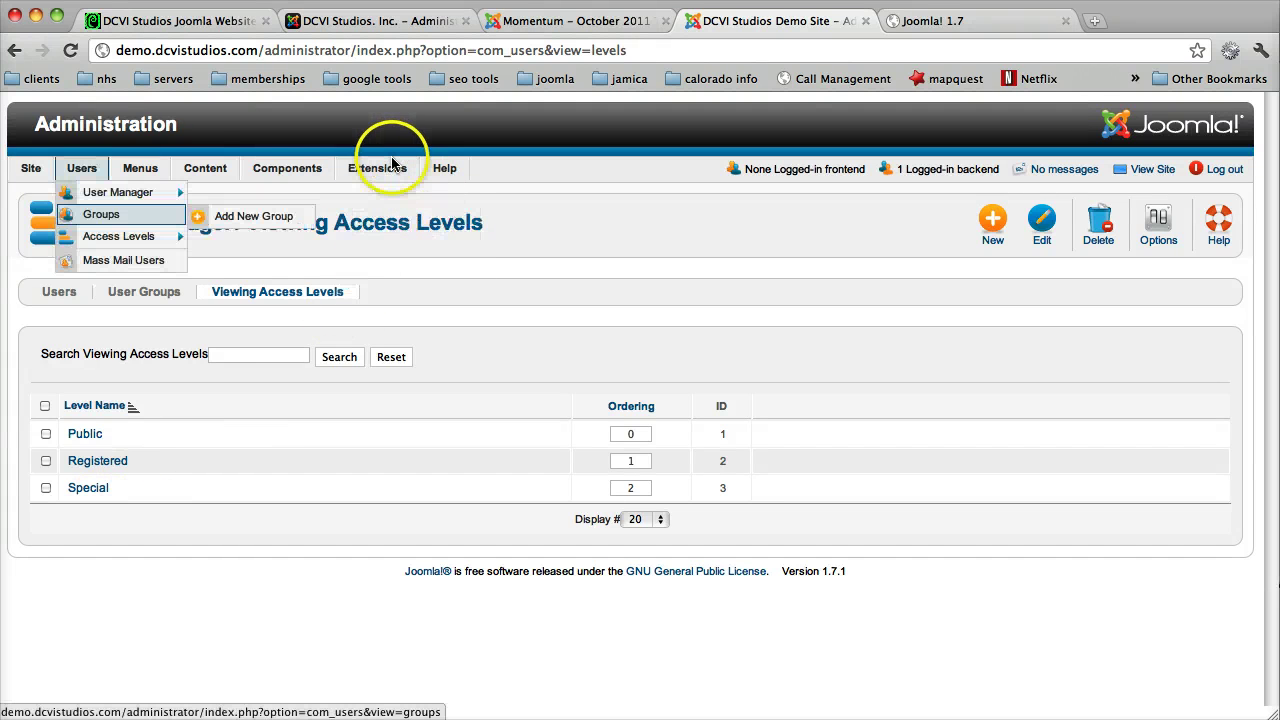
left_click(104, 215)
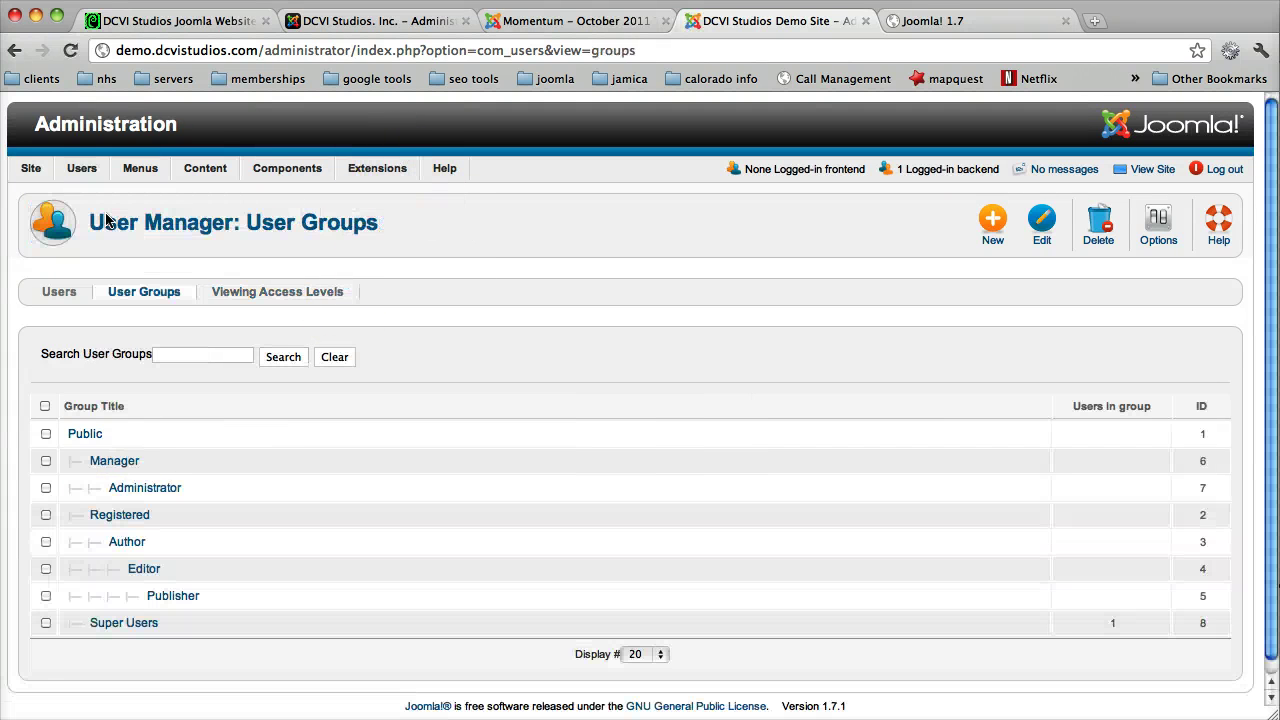